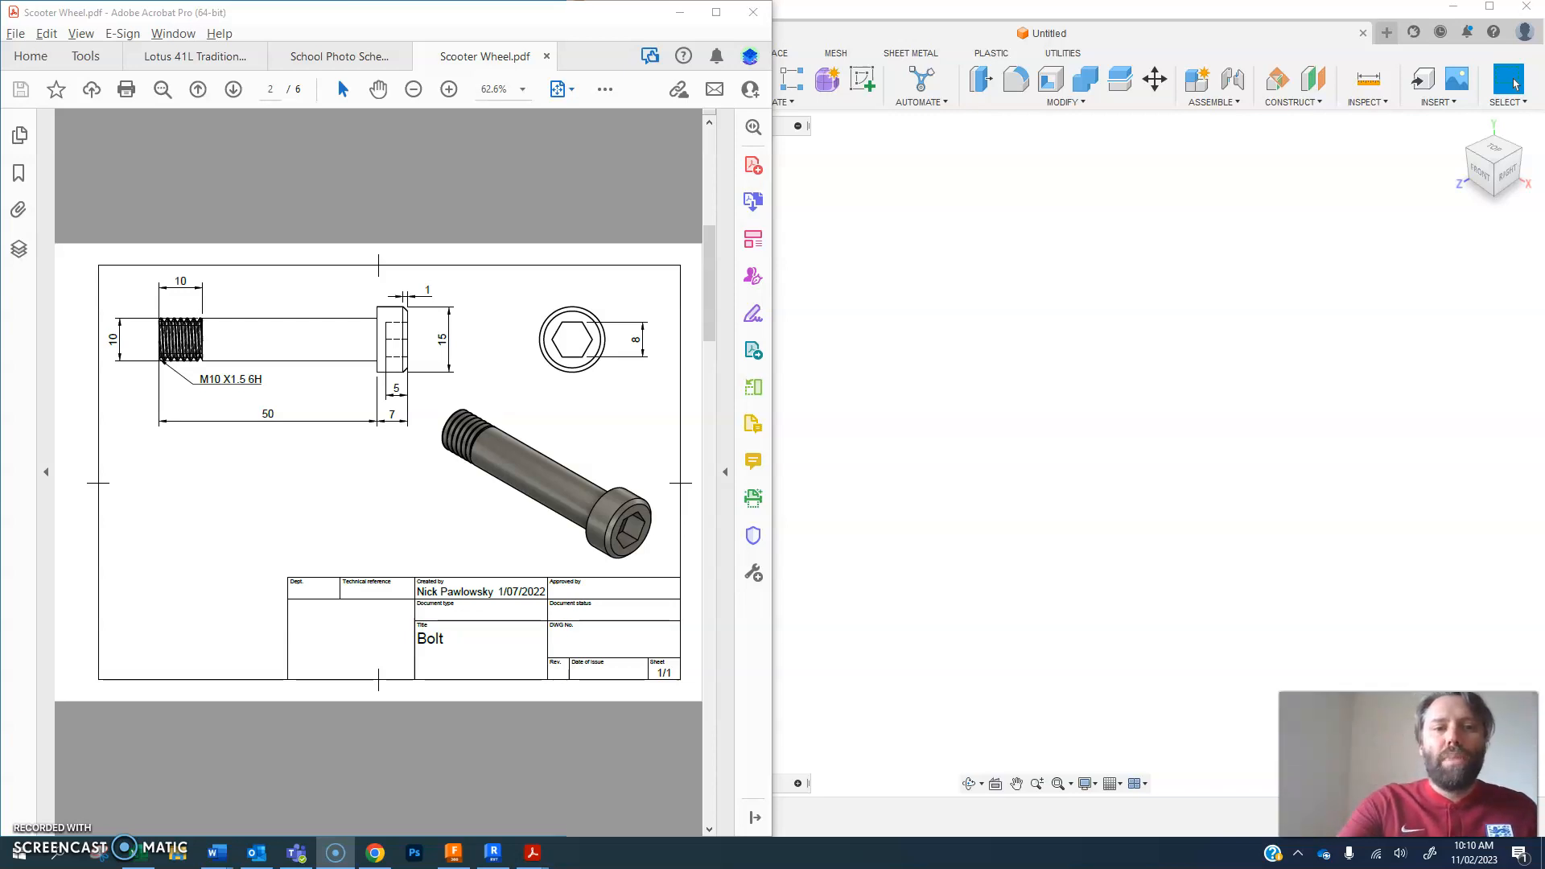
left_click_drag(956, 323, 1197, 431)
left_click_drag(905, 408, 1171, 521)
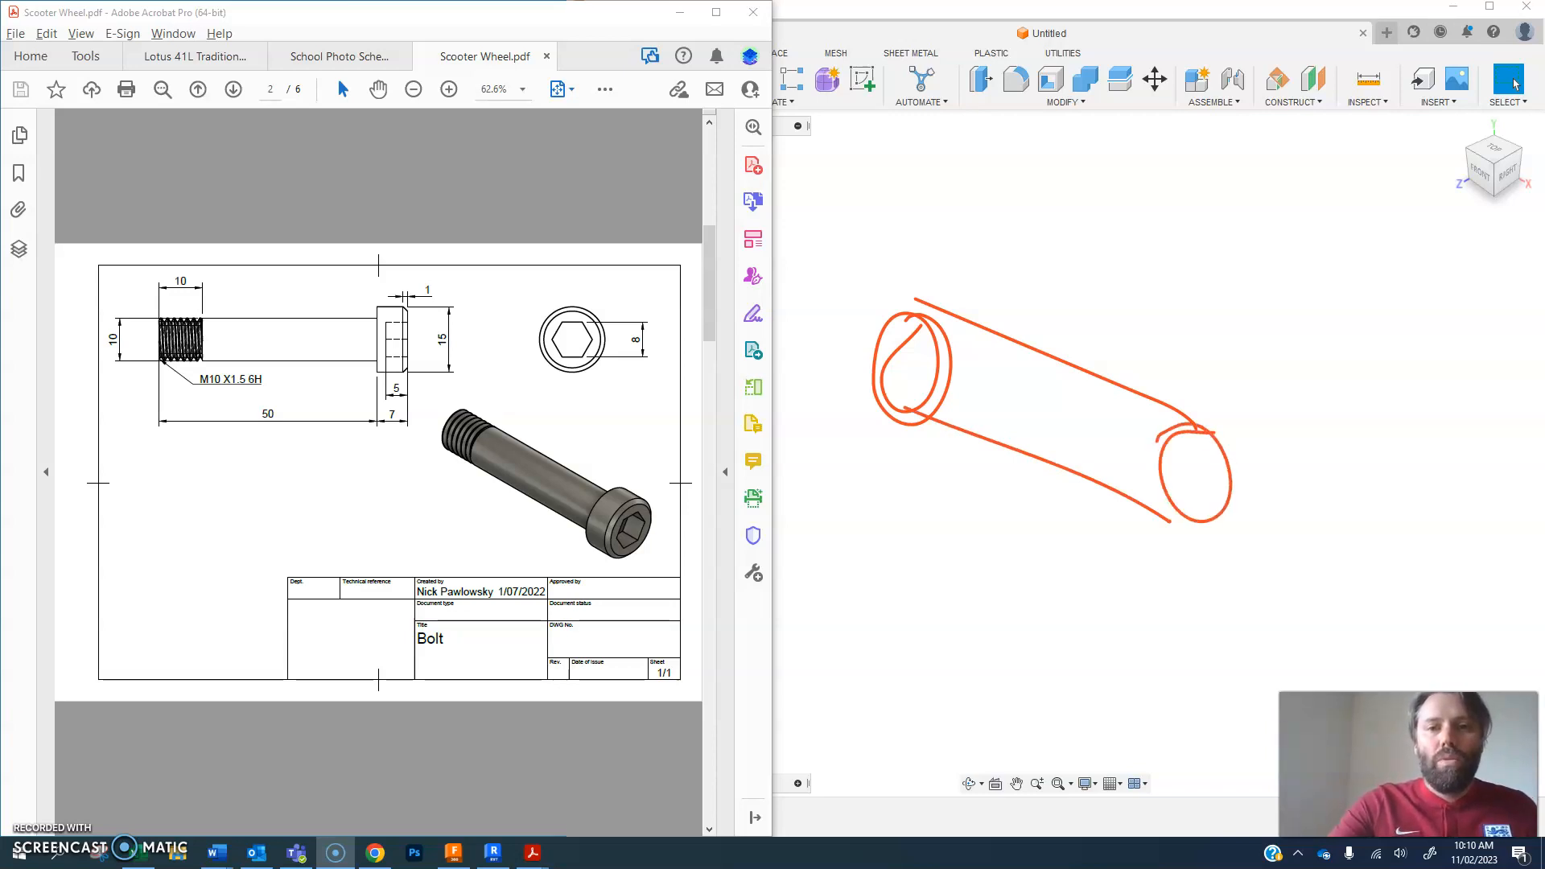
left_click_drag(1260, 433, 1245, 407)
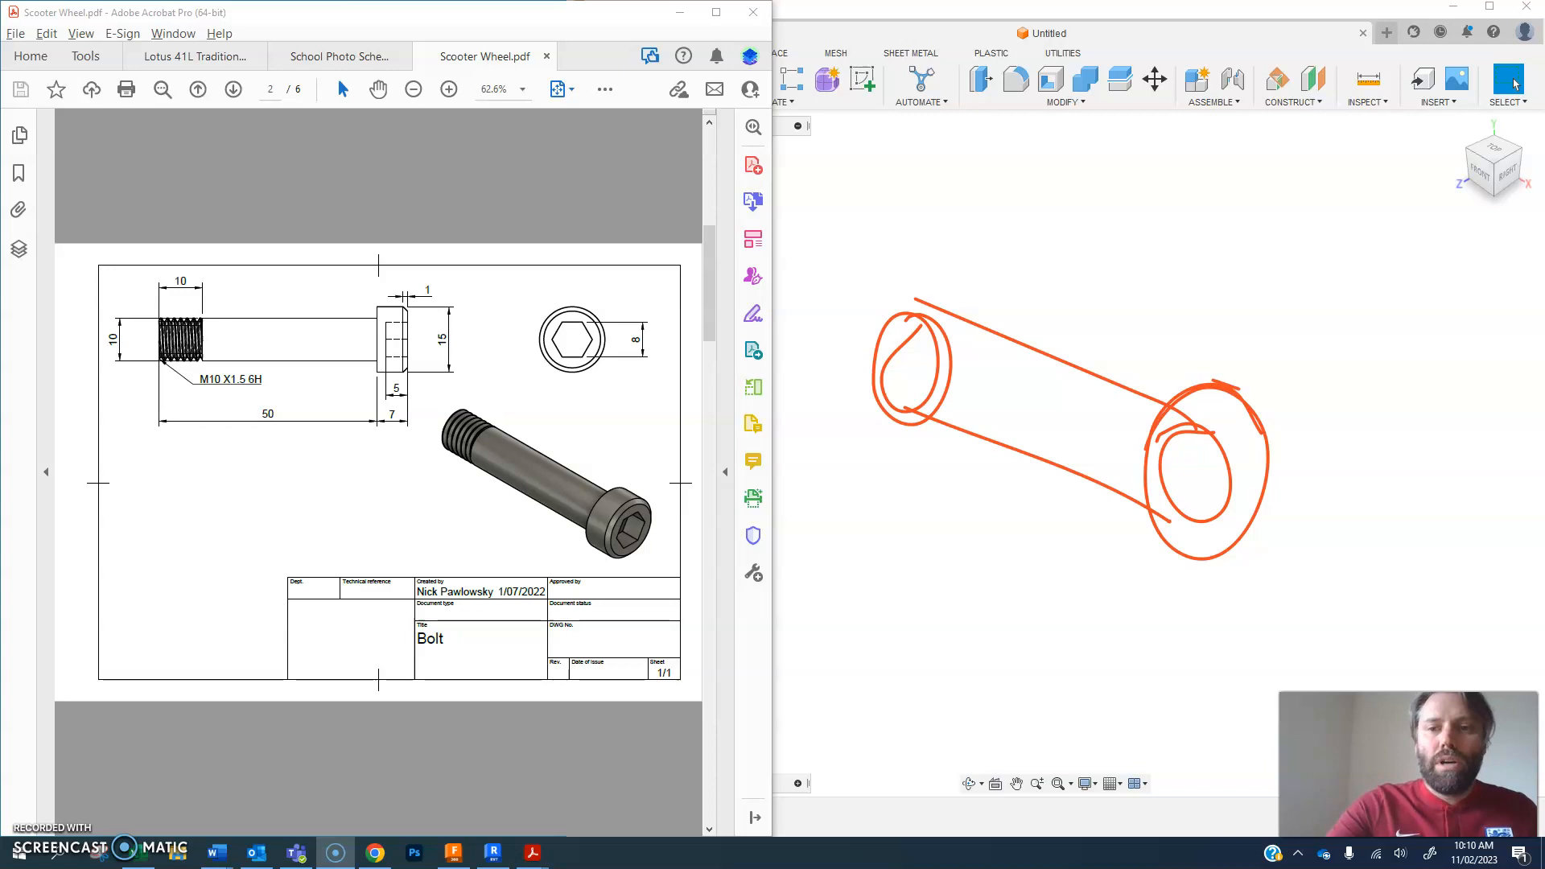
left_click_drag(1247, 555, 1239, 555)
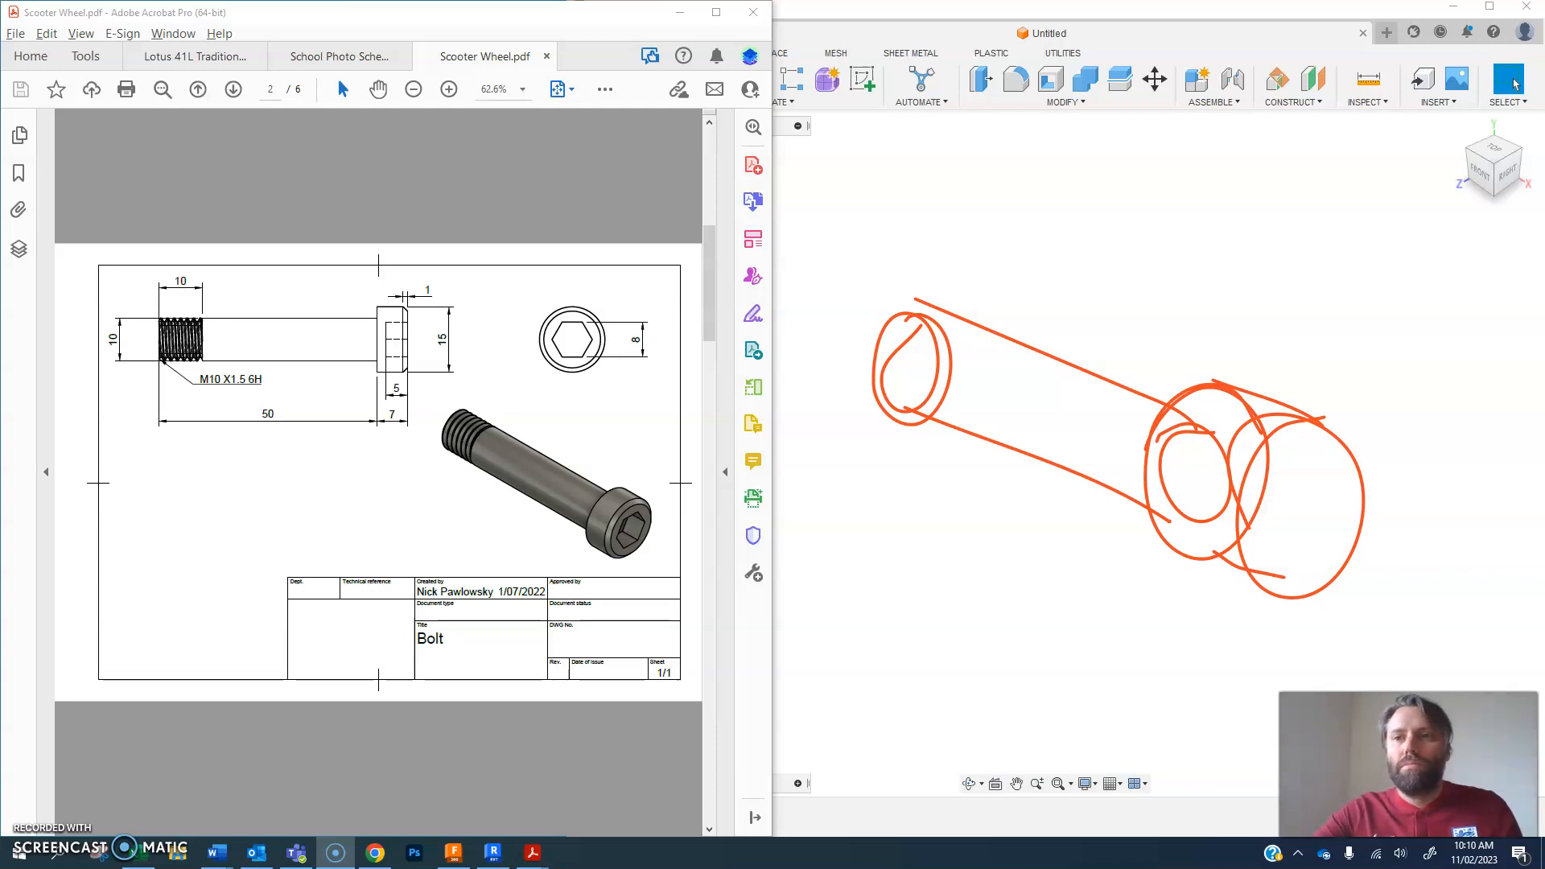
left_click(1514, 24)
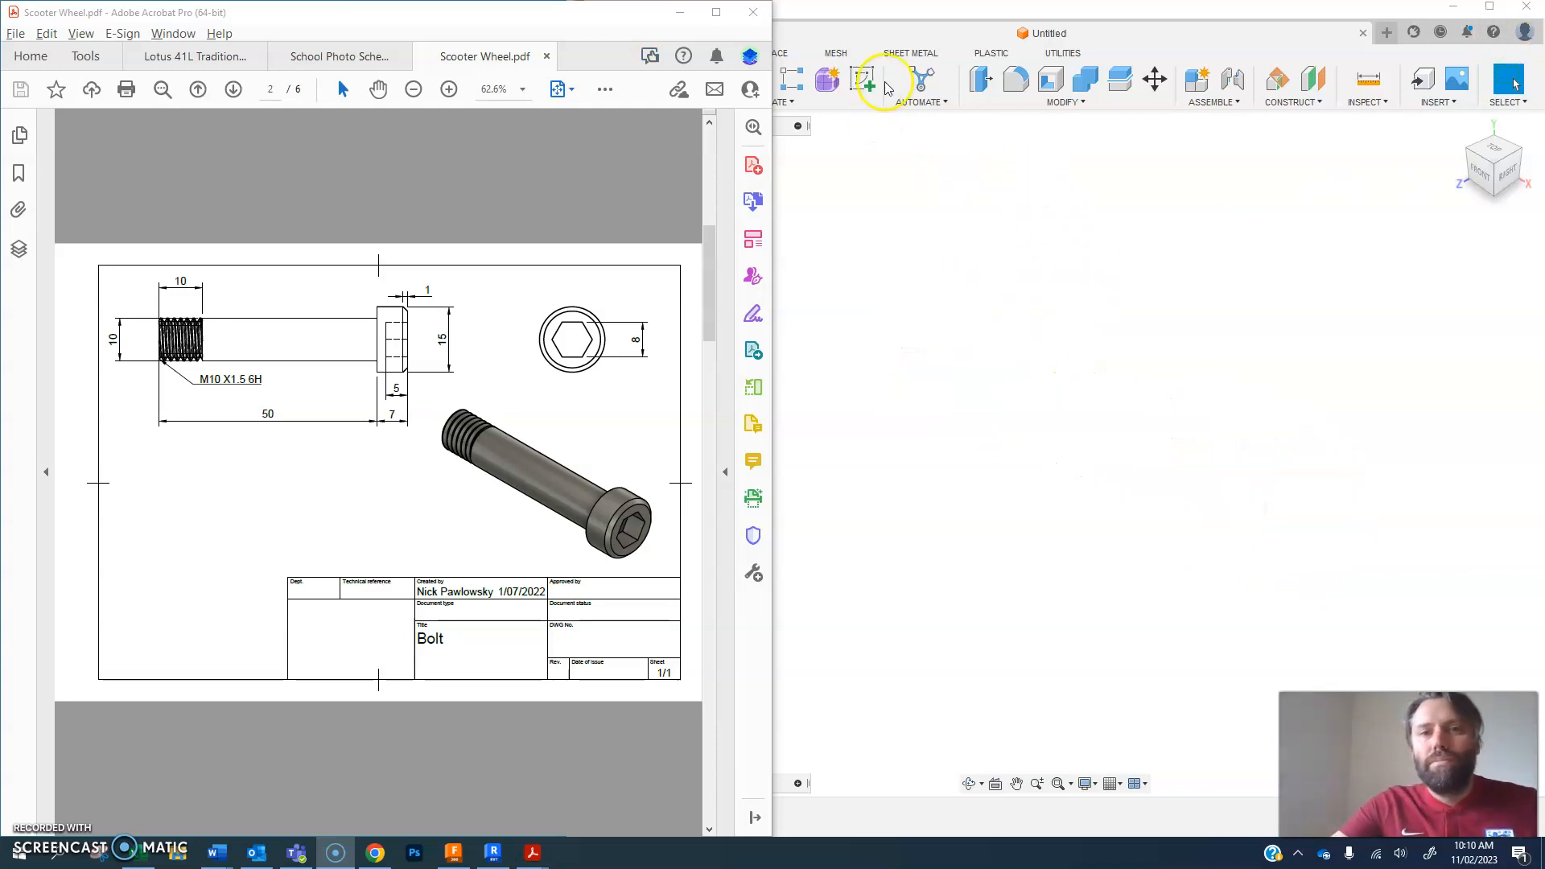
- Switch to Fusion 360 and sketch a 10 mm diameter circle centred on the origin on the front plane
left_click(1208, 8)
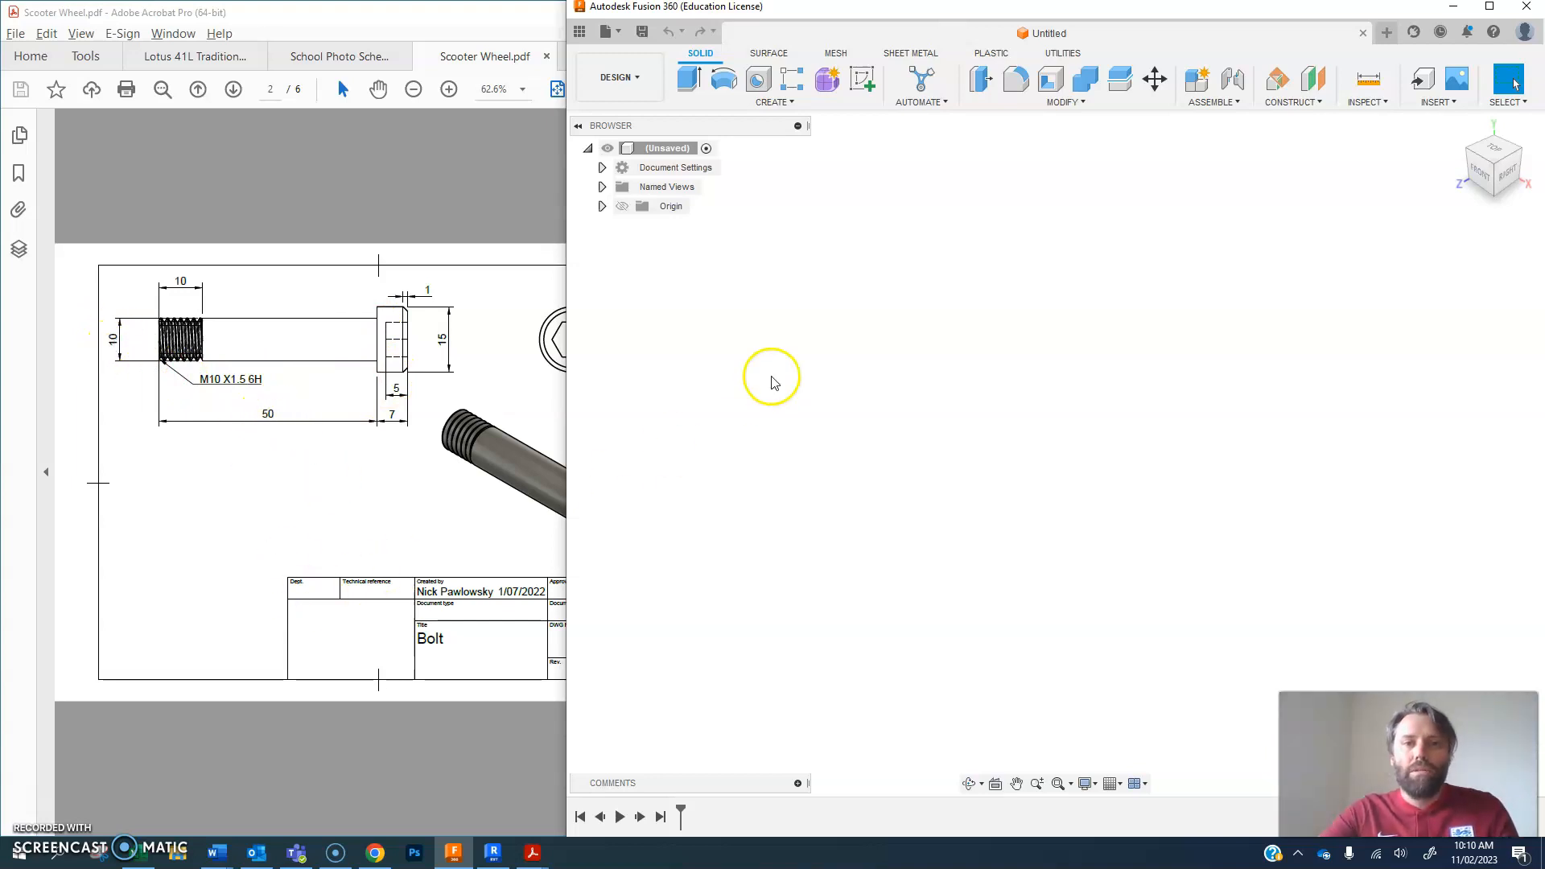
left_click(863, 78)
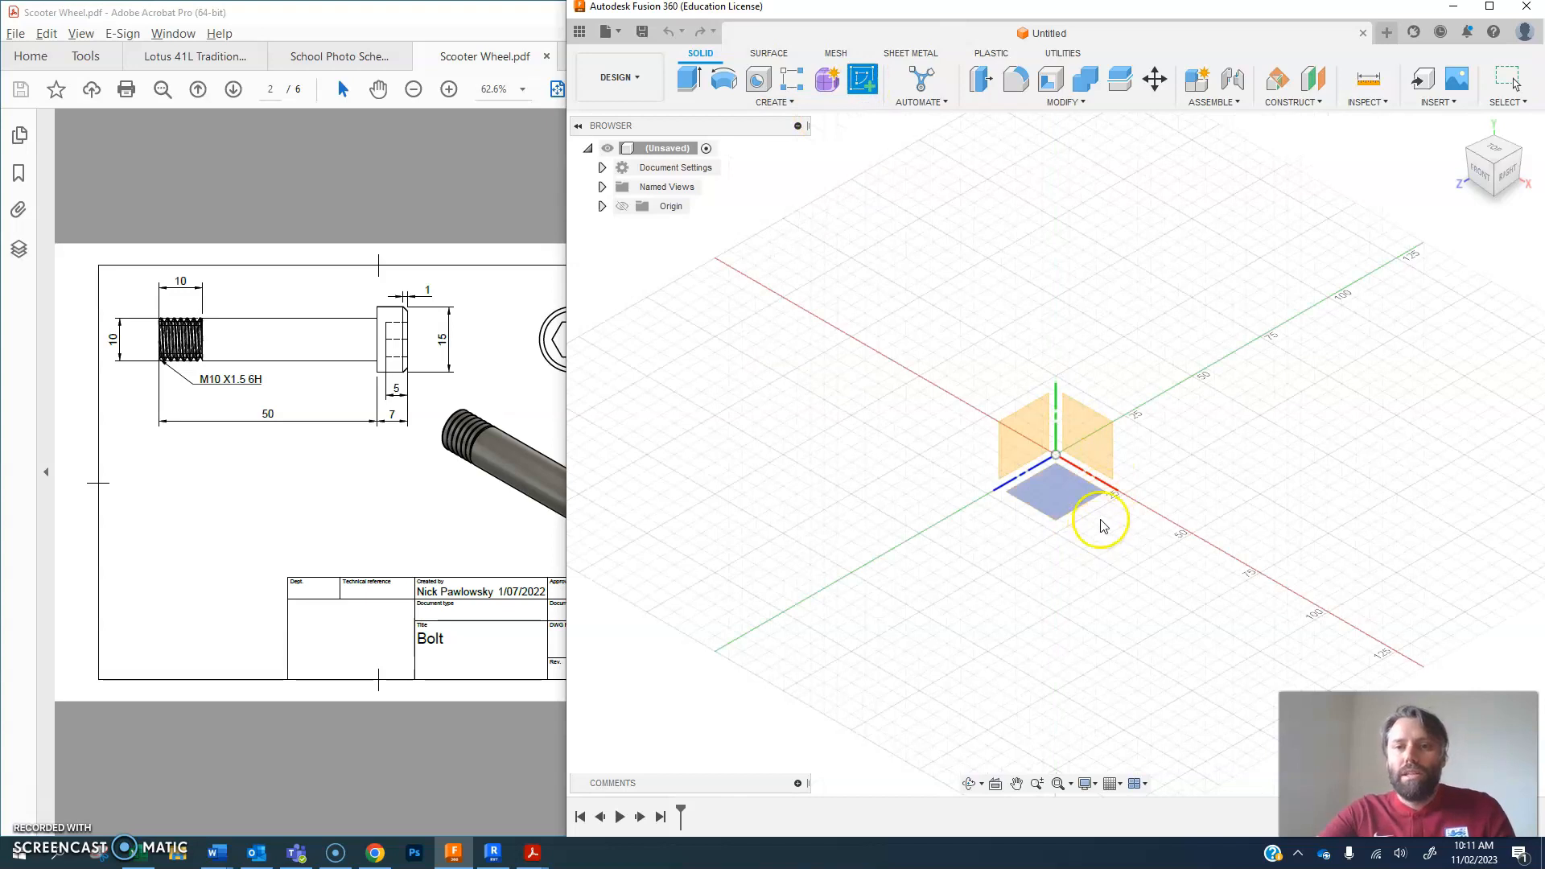
left_click(1099, 460)
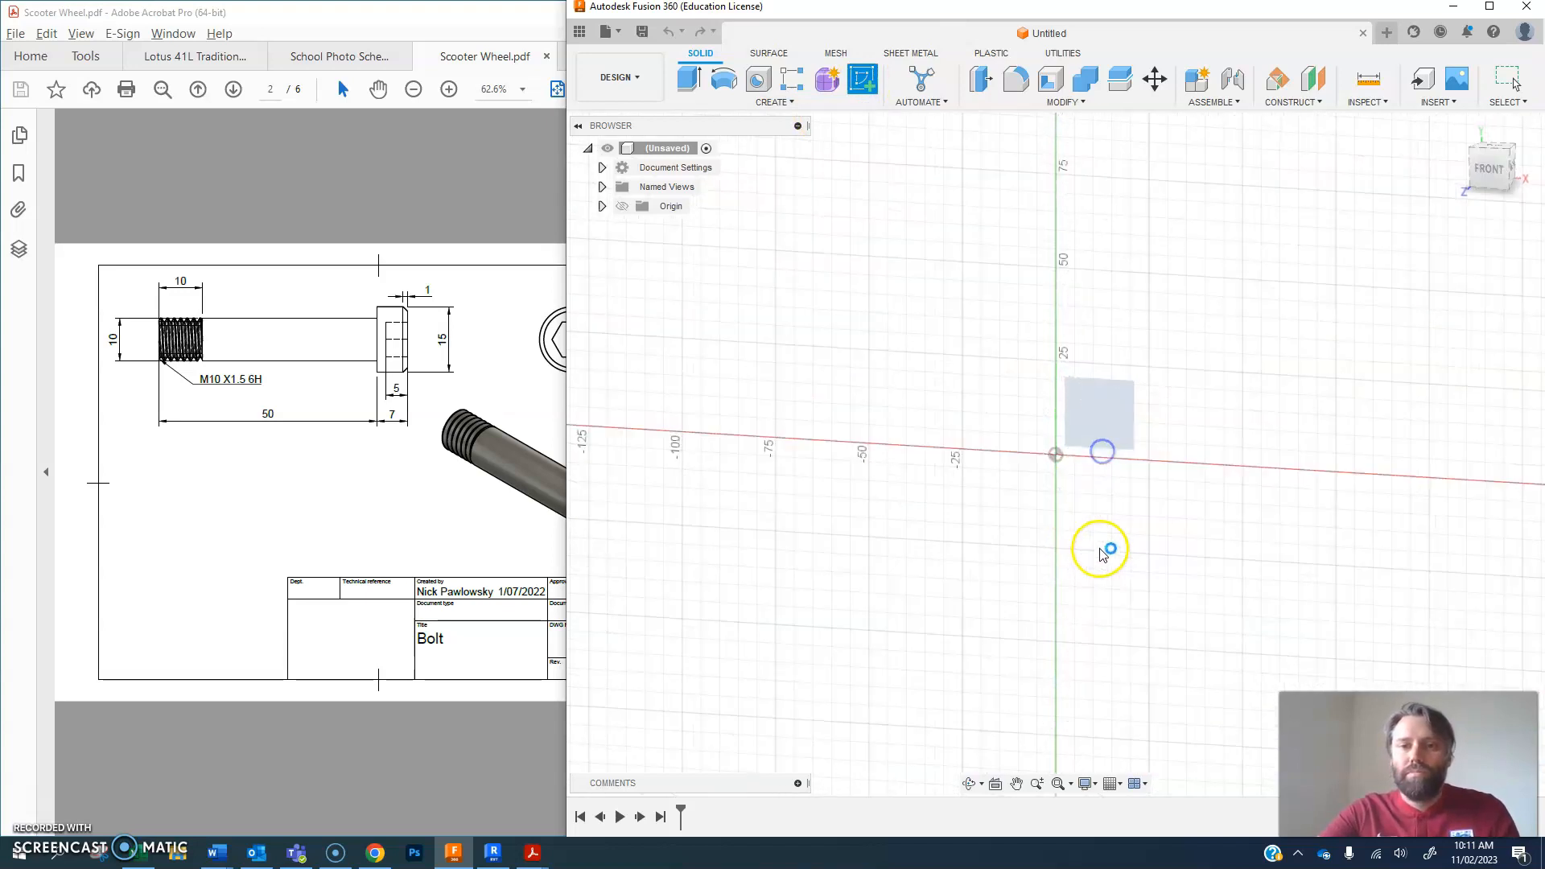
left_click(824, 92)
left_click(1056, 455)
key("Escape")
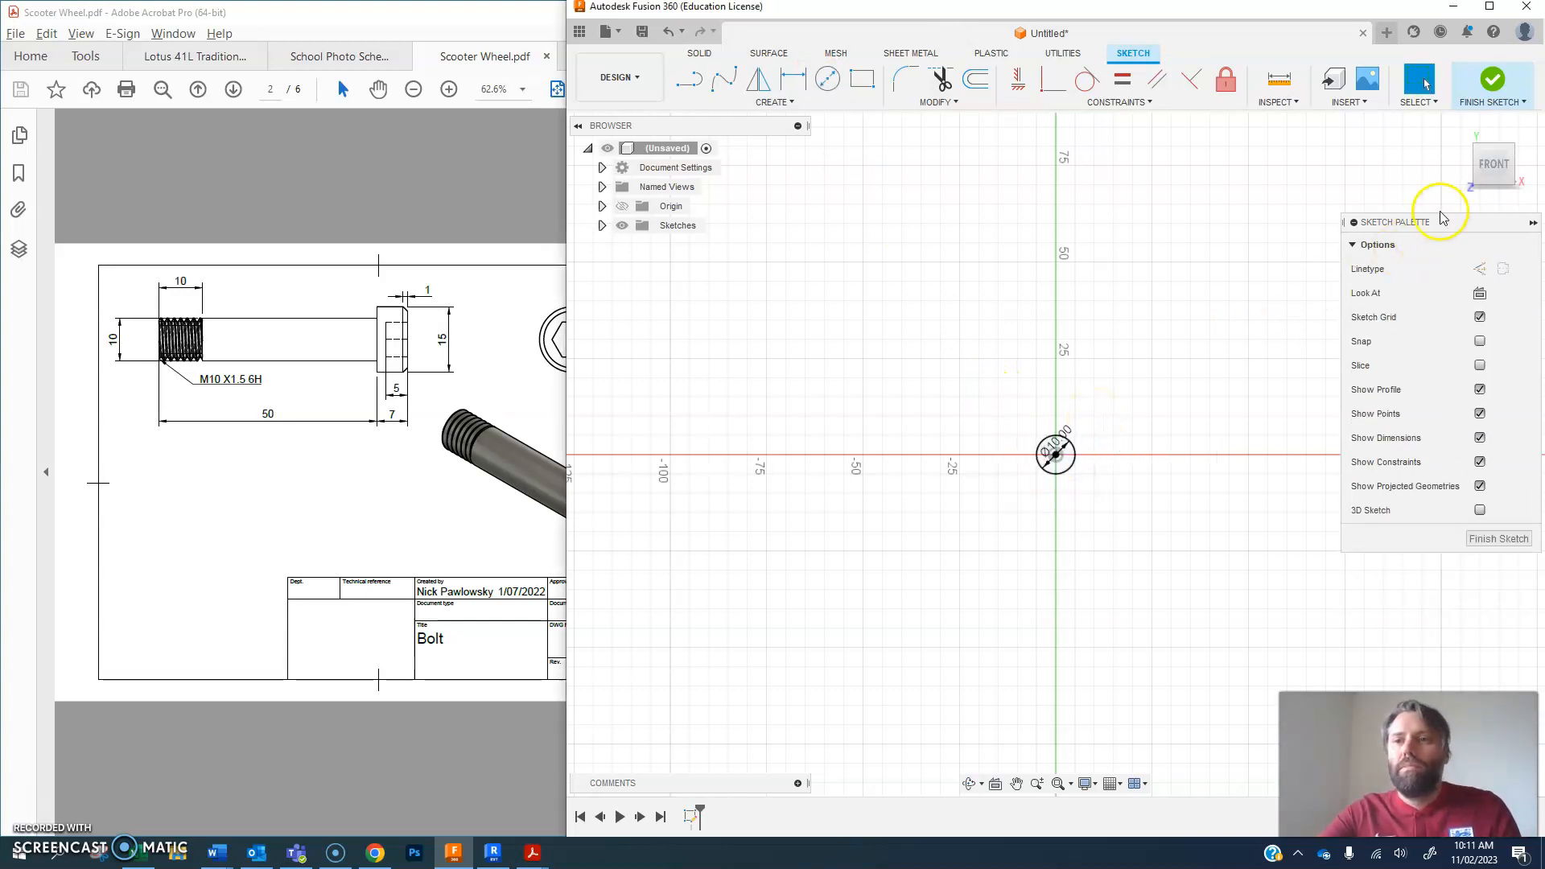
left_click(1492, 80)
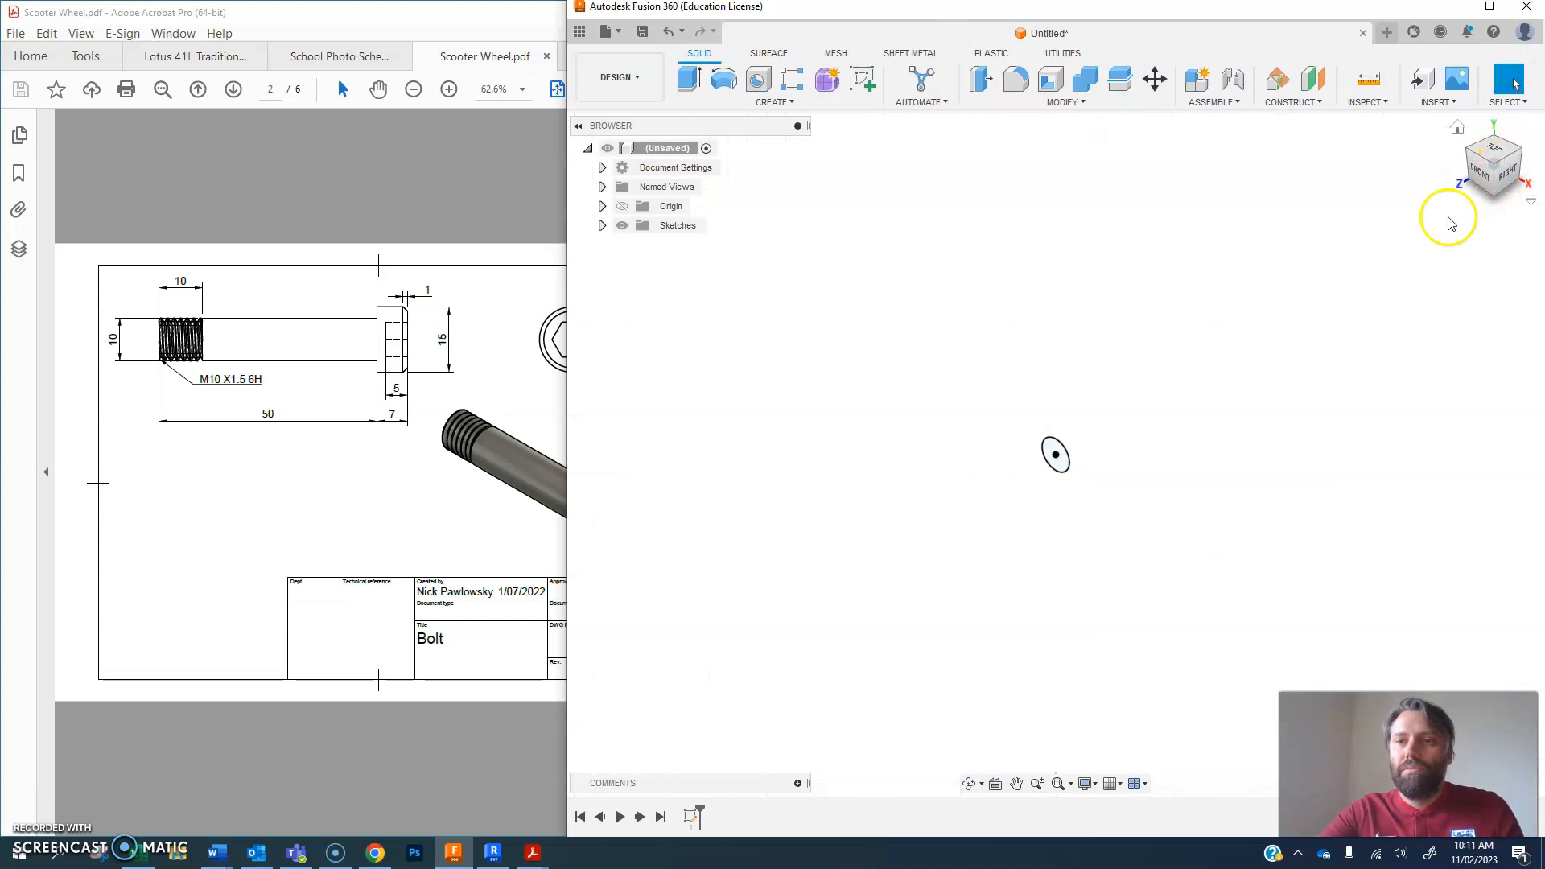
- Extrude the 10 mm circle 50 mm as a new body to form the bolt shaft
left_click(688, 78)
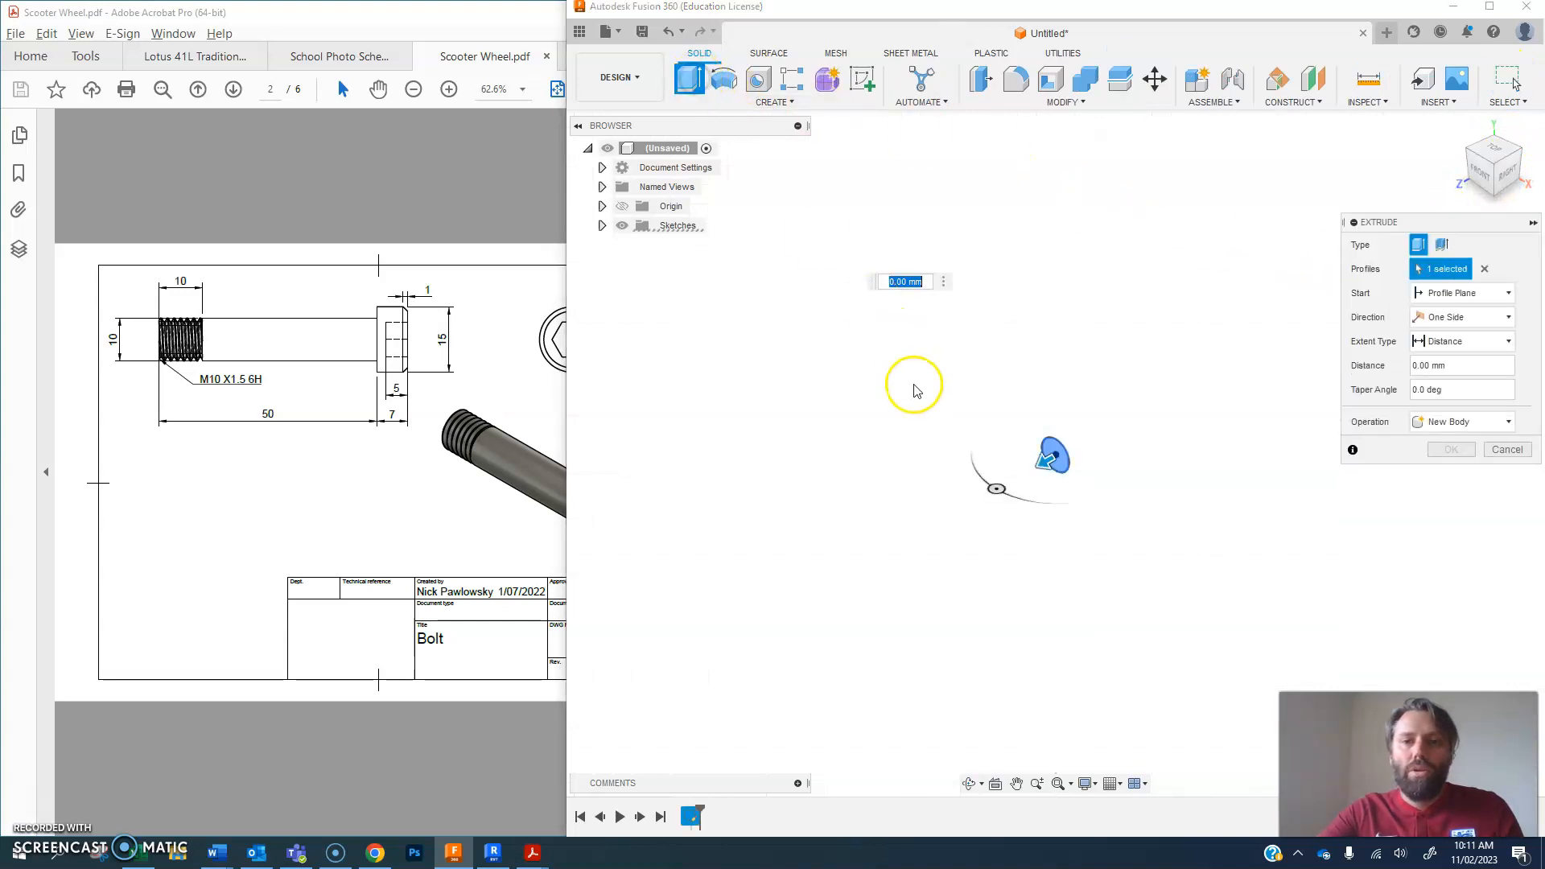
type("50")
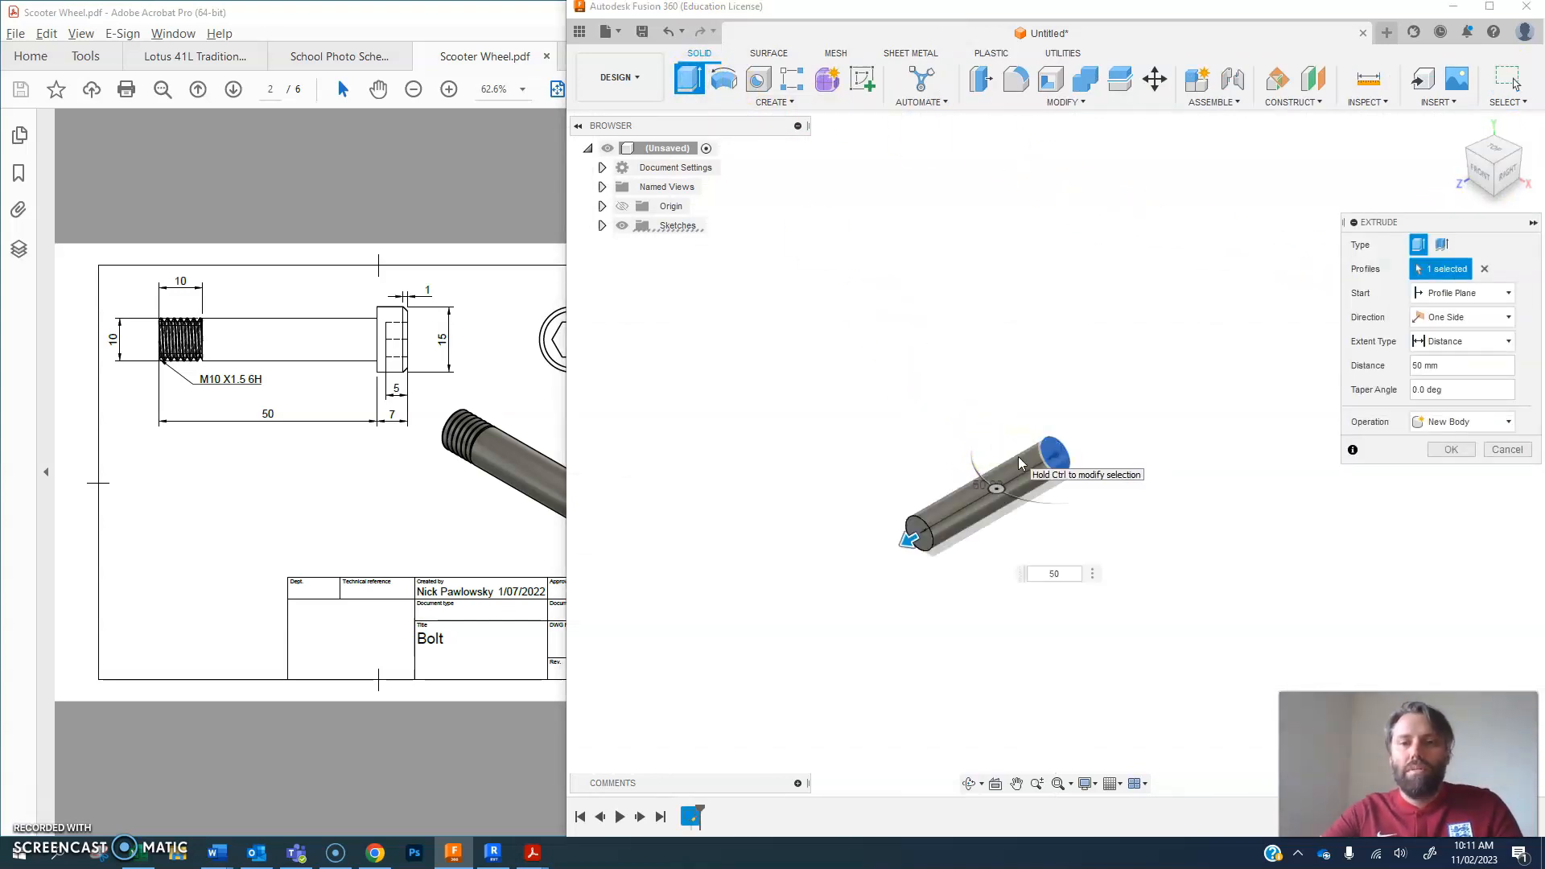
key("Return")
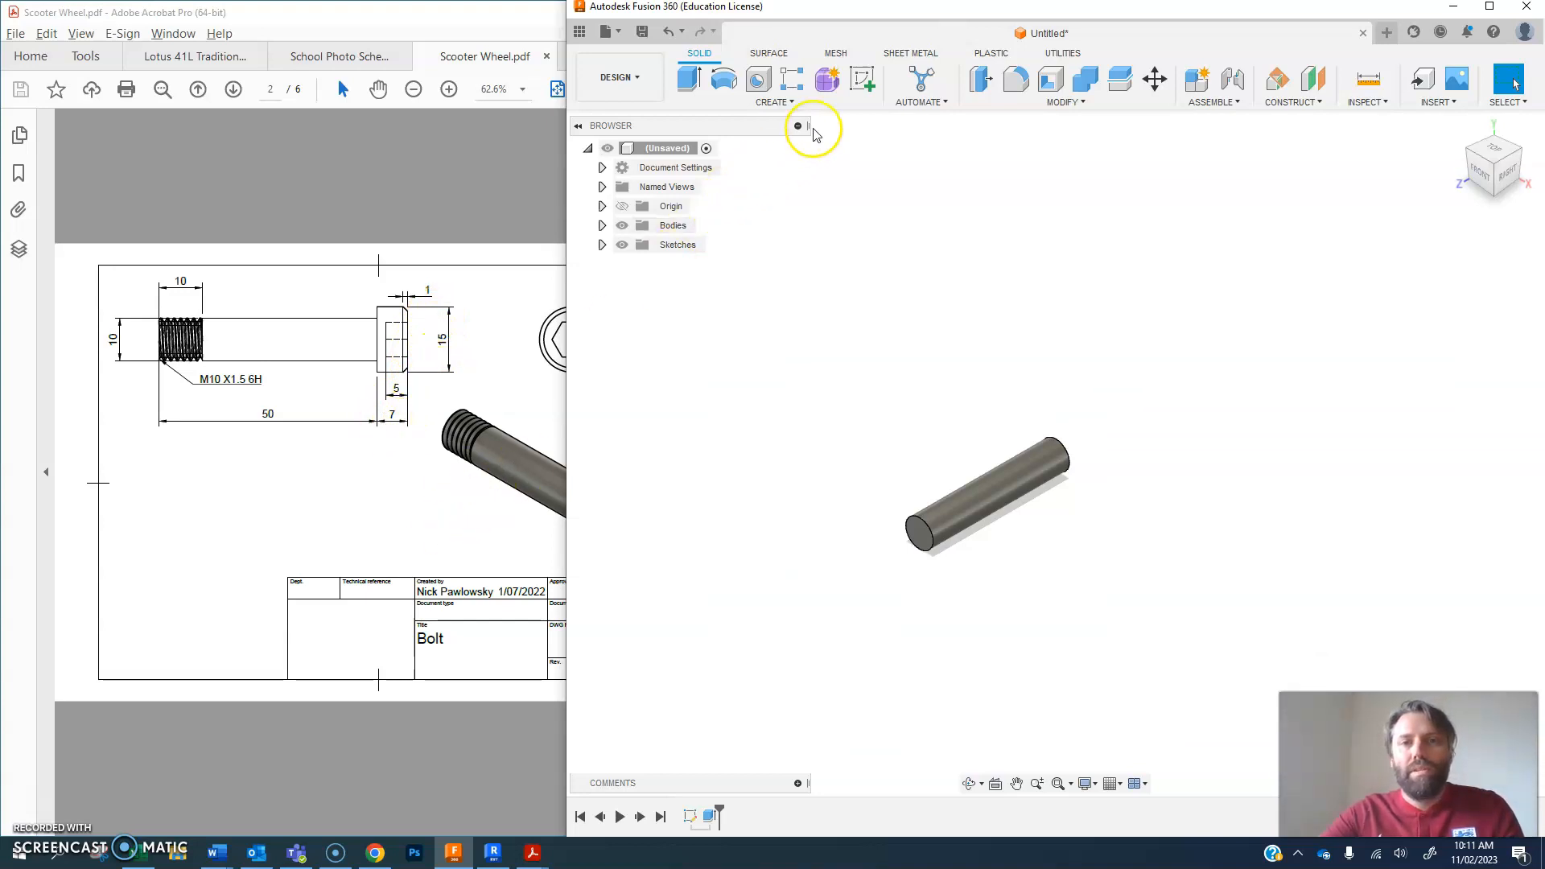
- Sketch a 15 mm diameter circle on the shaft's front end face, concentric with the shaft, and finish the sketch
left_click(863, 80)
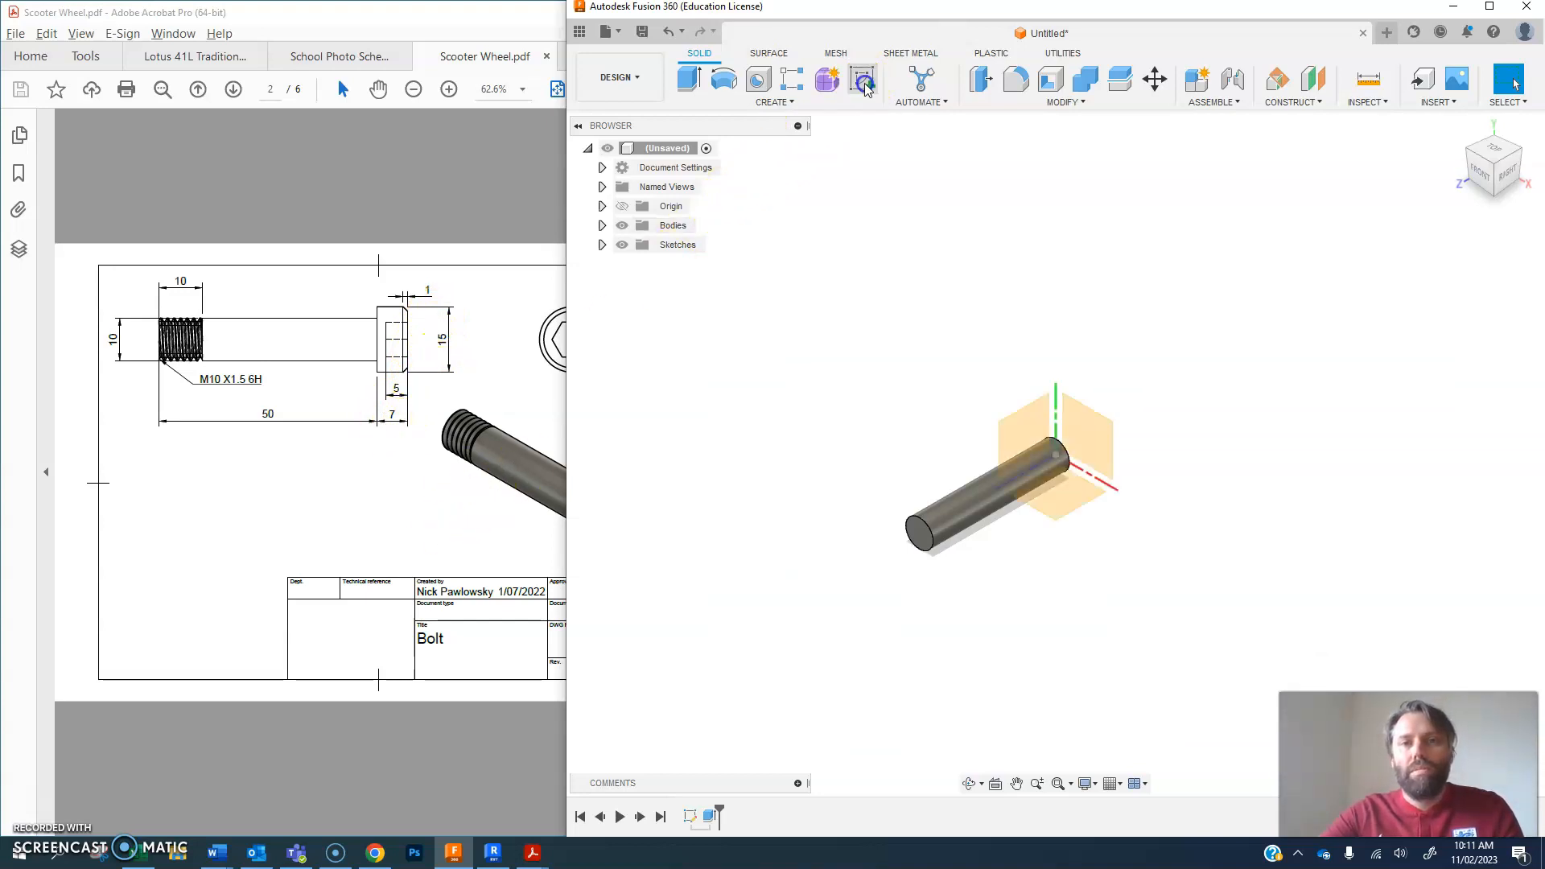
left_click(925, 539)
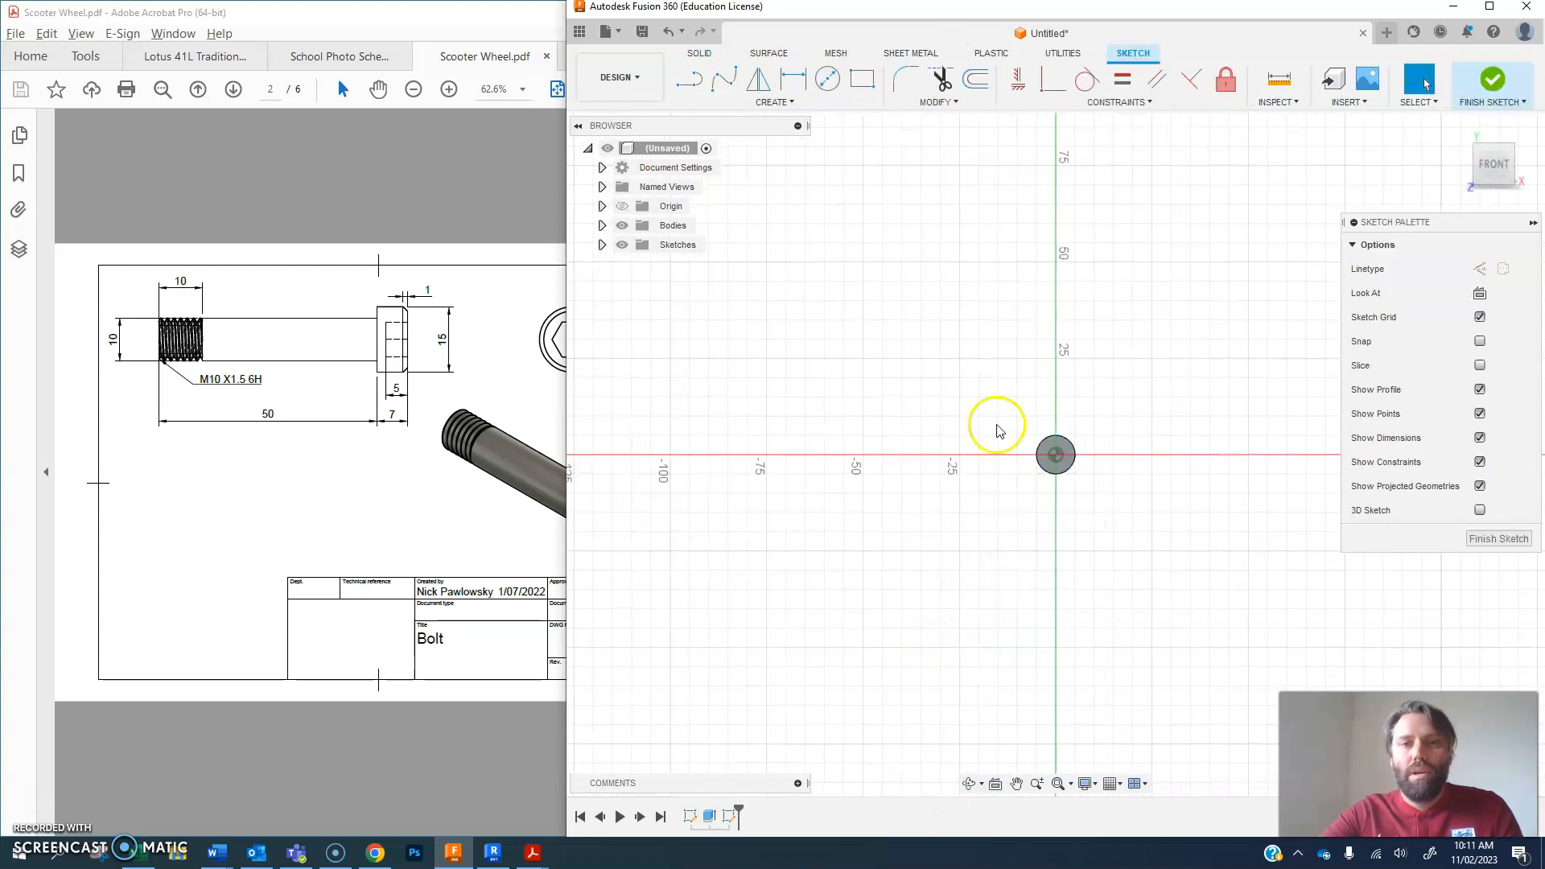
left_click(827, 79)
left_click(1055, 454)
type("15")
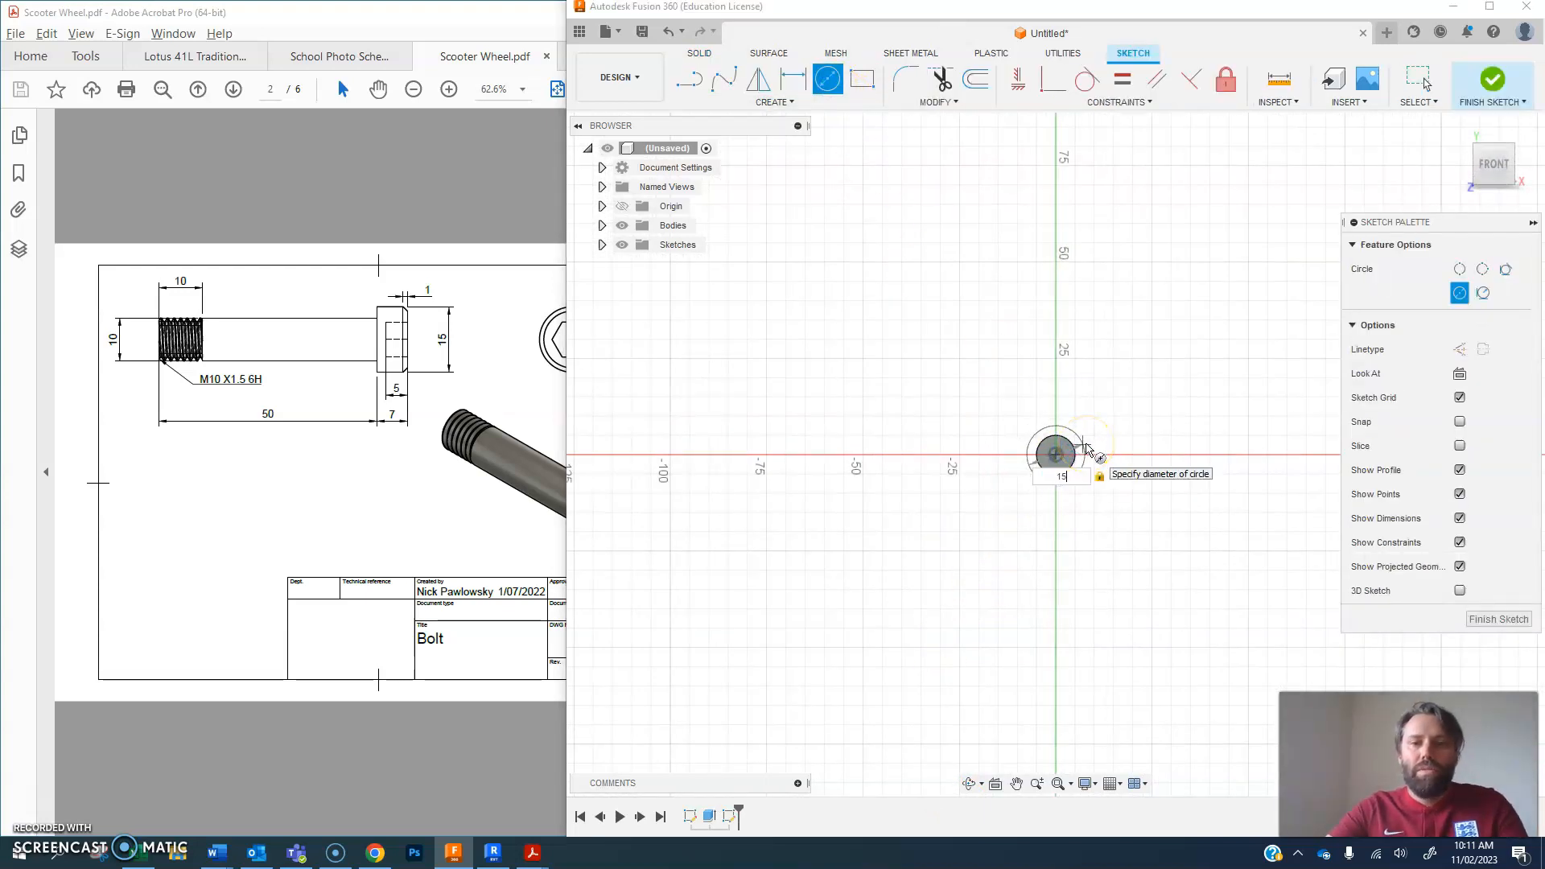
key("Return")
key("Escape")
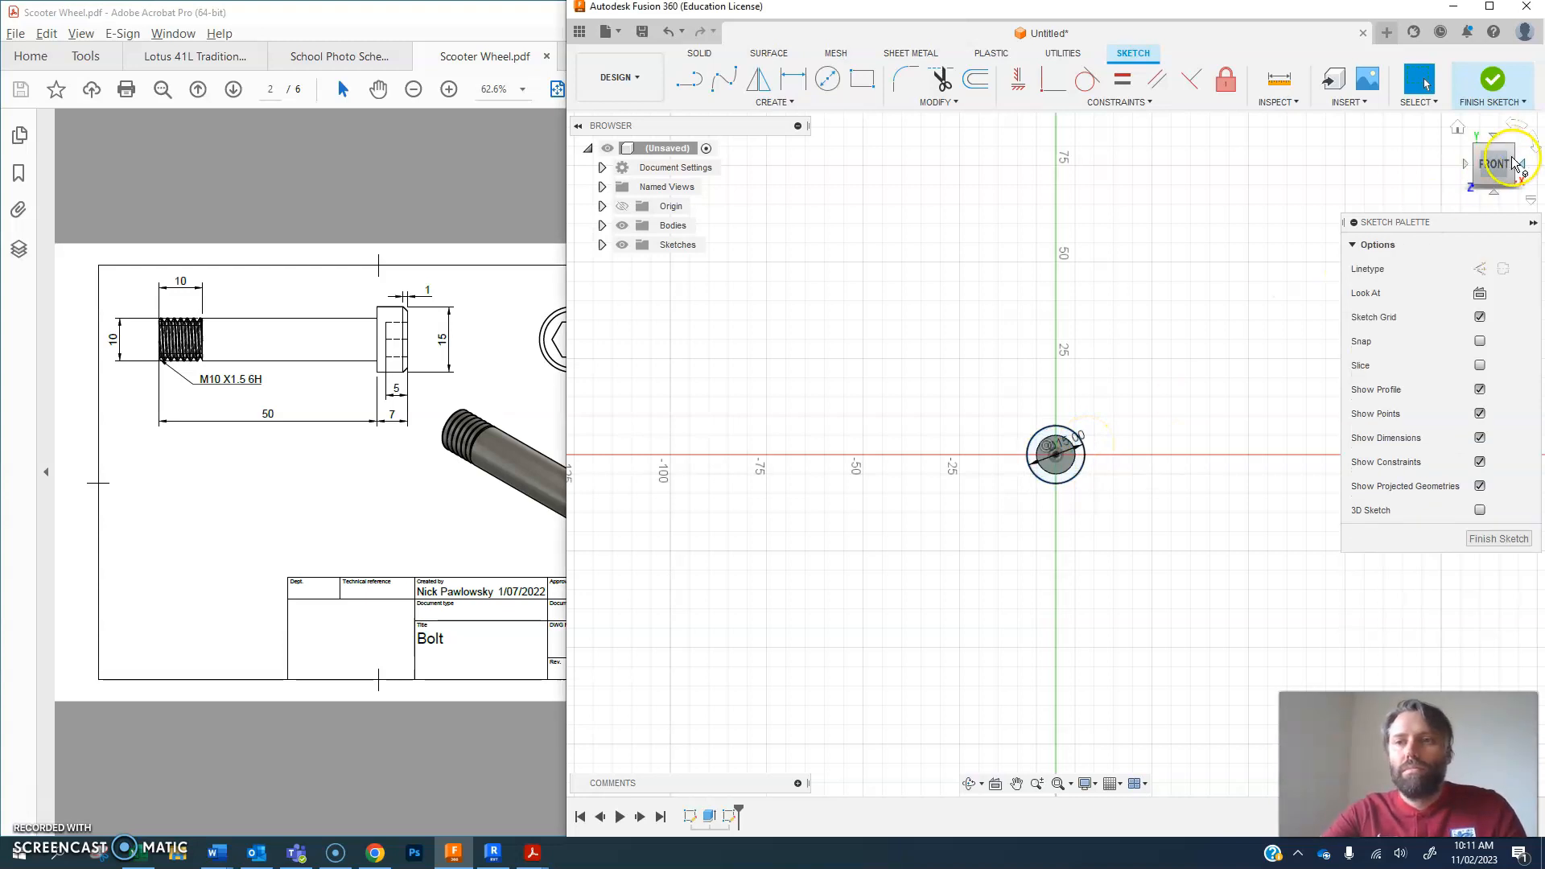
left_click(1484, 97)
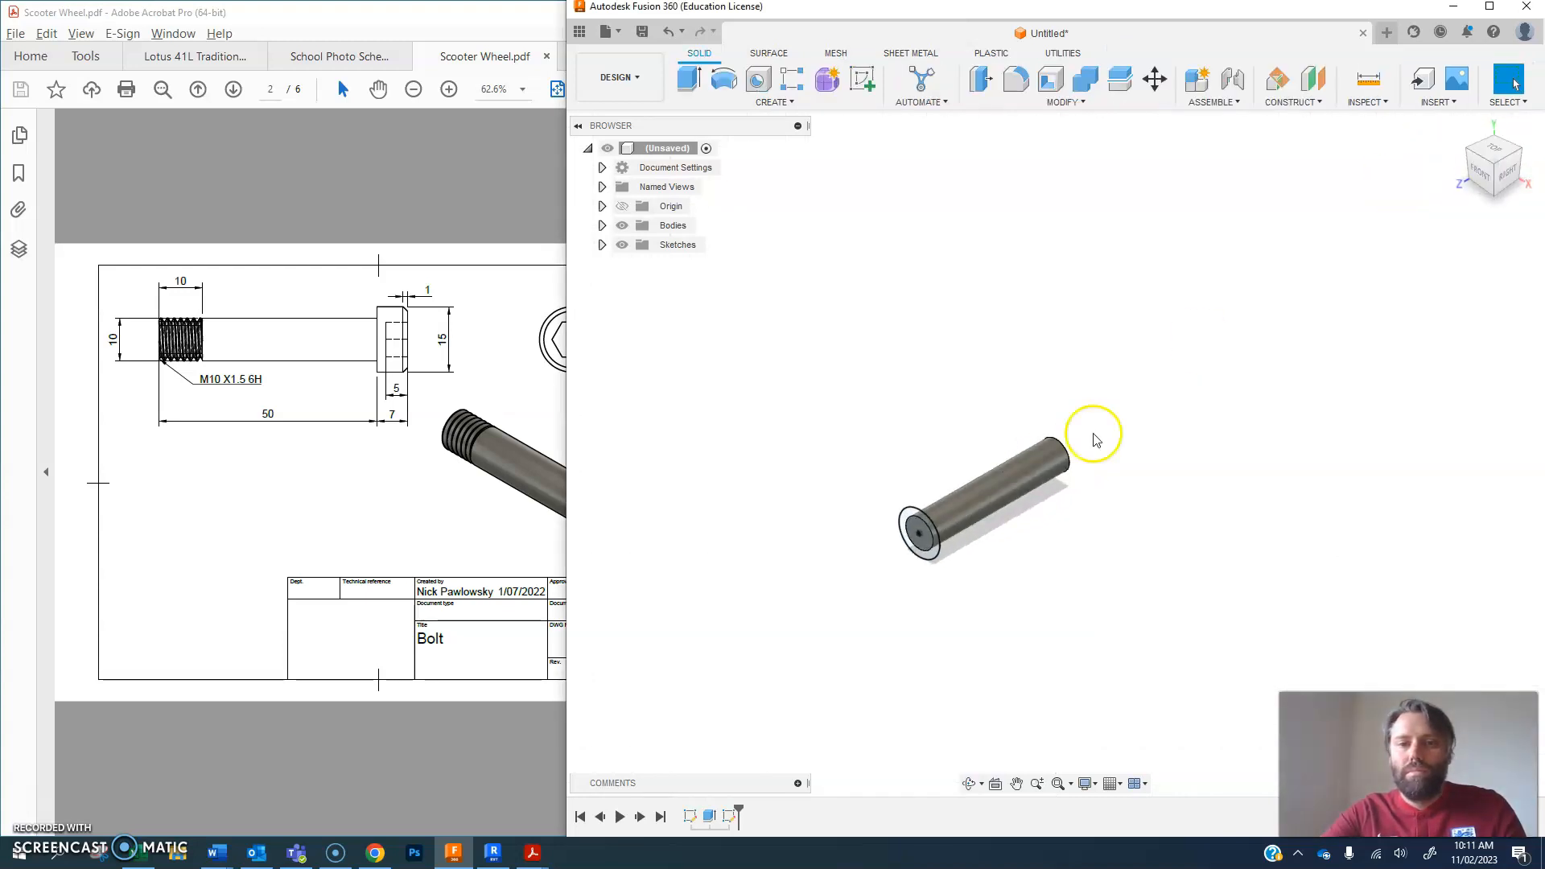
- Extrude the outer ring and the inner circle together 7 mm outward from the shaft end to form the bolt head
scroll(969, 502, "up", 5)
middle_click_drag(953, 532, 1111, 407)
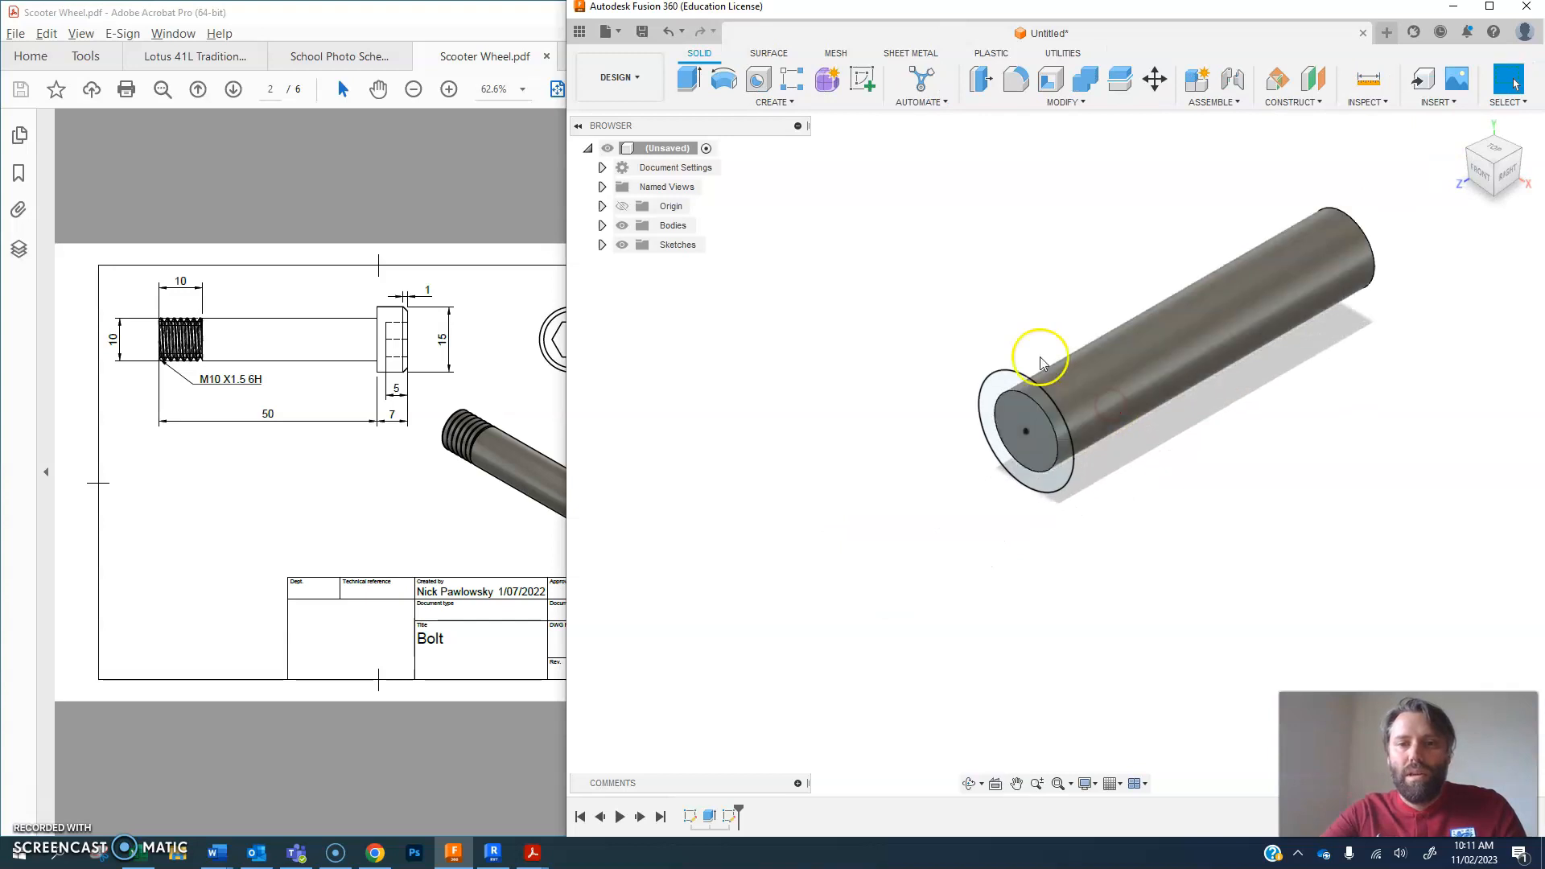
left_click(689, 78)
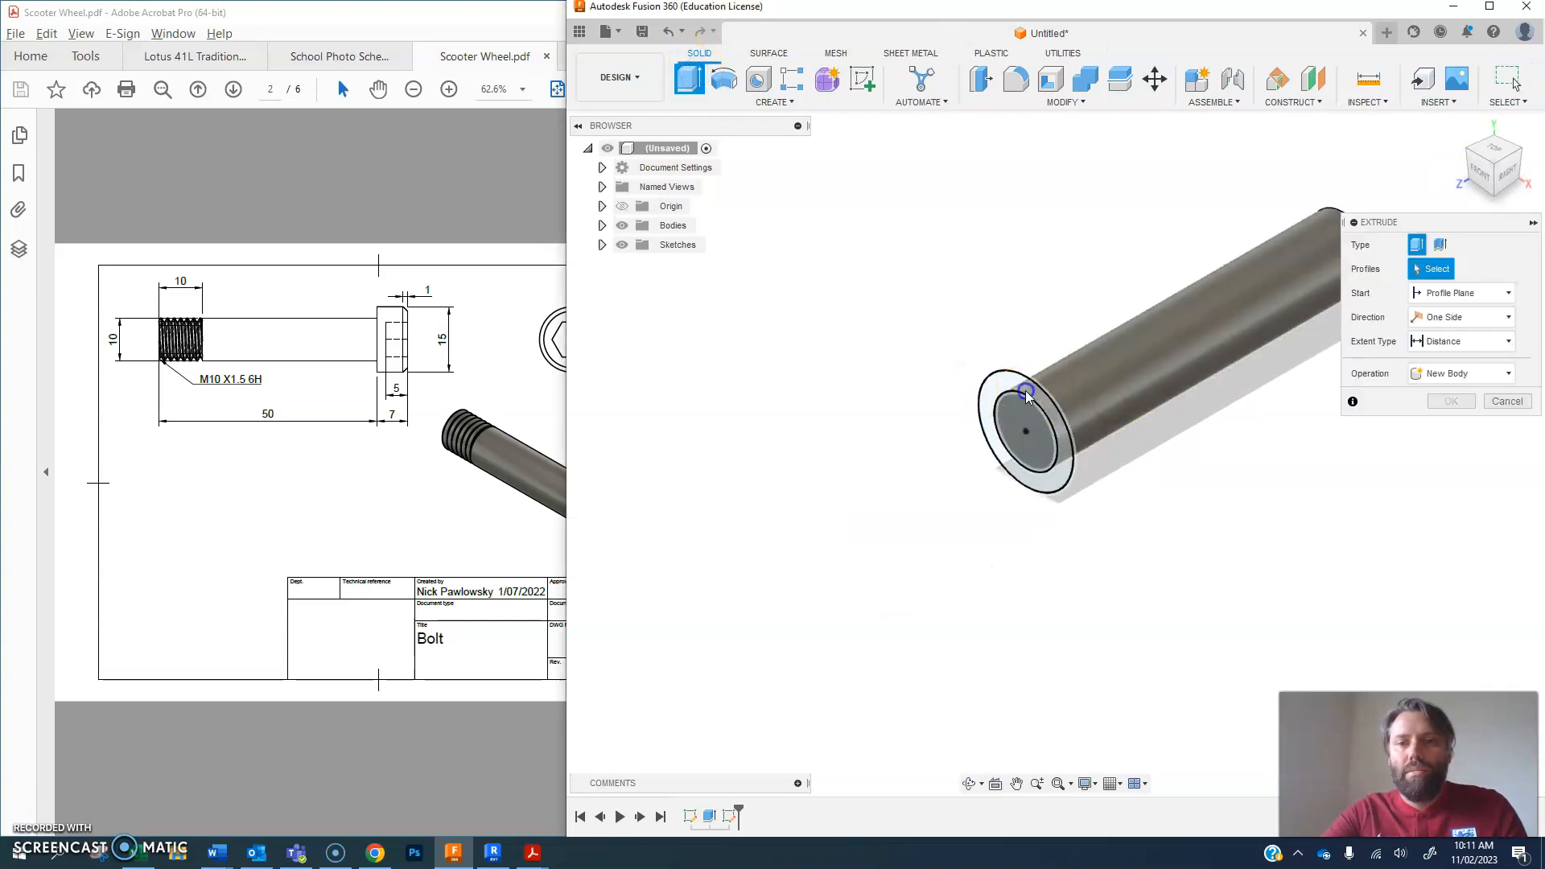
left_click(991, 407)
left_click(1037, 453)
left_click_drag(1016, 437, 972, 462)
left_click(1495, 419)
left_click(1450, 449)
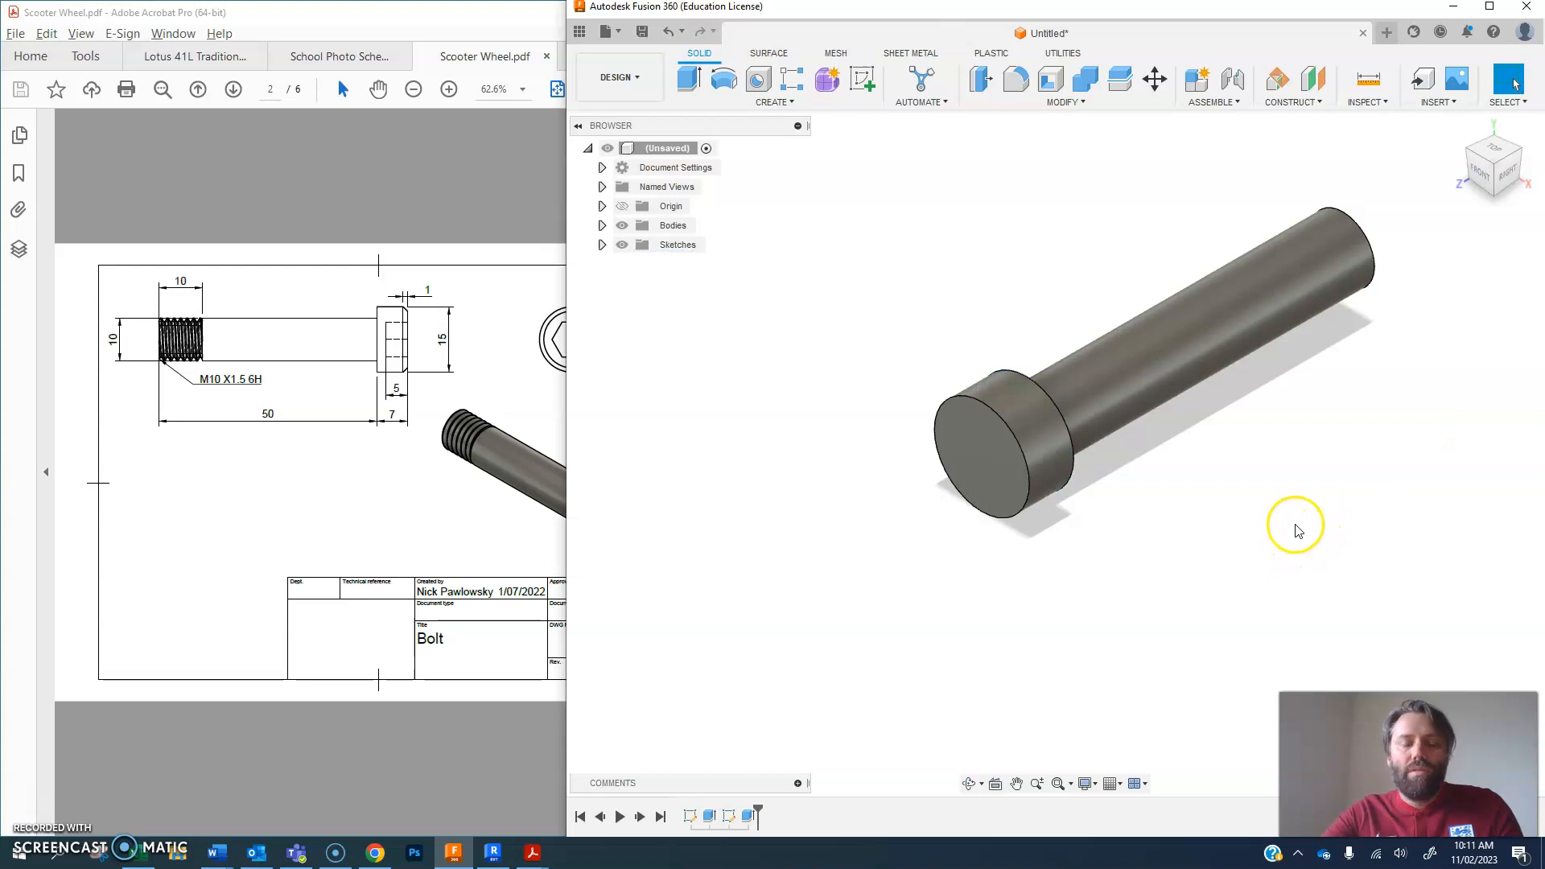
- Set up a modeled thread on the cylindrical face of the bolt shaft
mouse_move(1501, 153)
left_mouse_down()
mouse_move(66, 140)
mouse_move(1416, 134)
mouse_move(1255, 148)
mouse_move(1223, 184)
left_mouse_up()
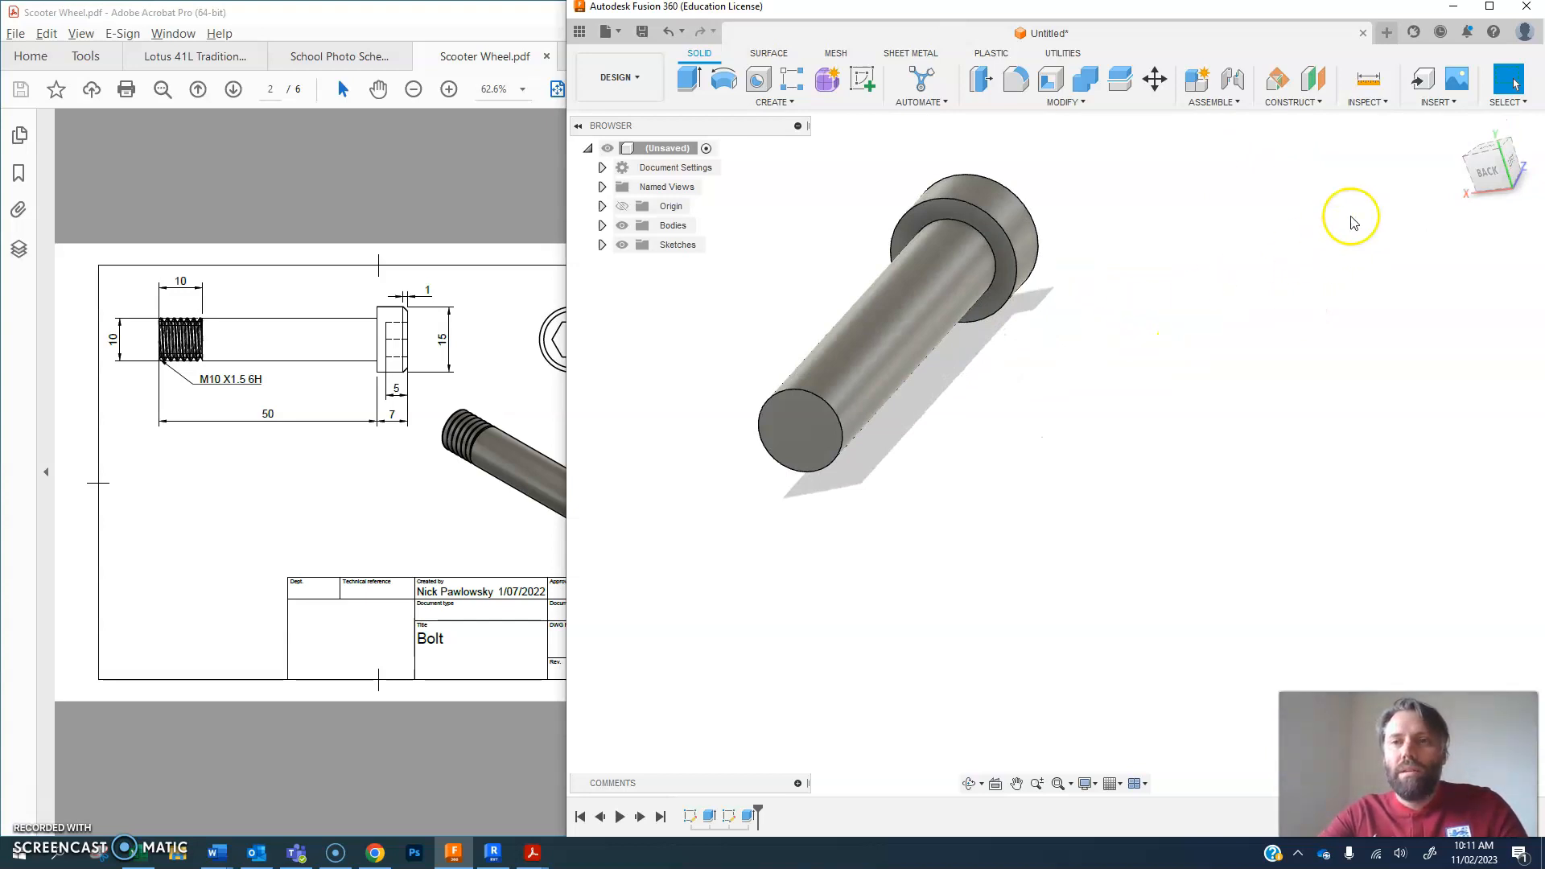
left_click_drag(1485, 170, 1452, 180)
middle_click_drag(1069, 403, 1234, 437)
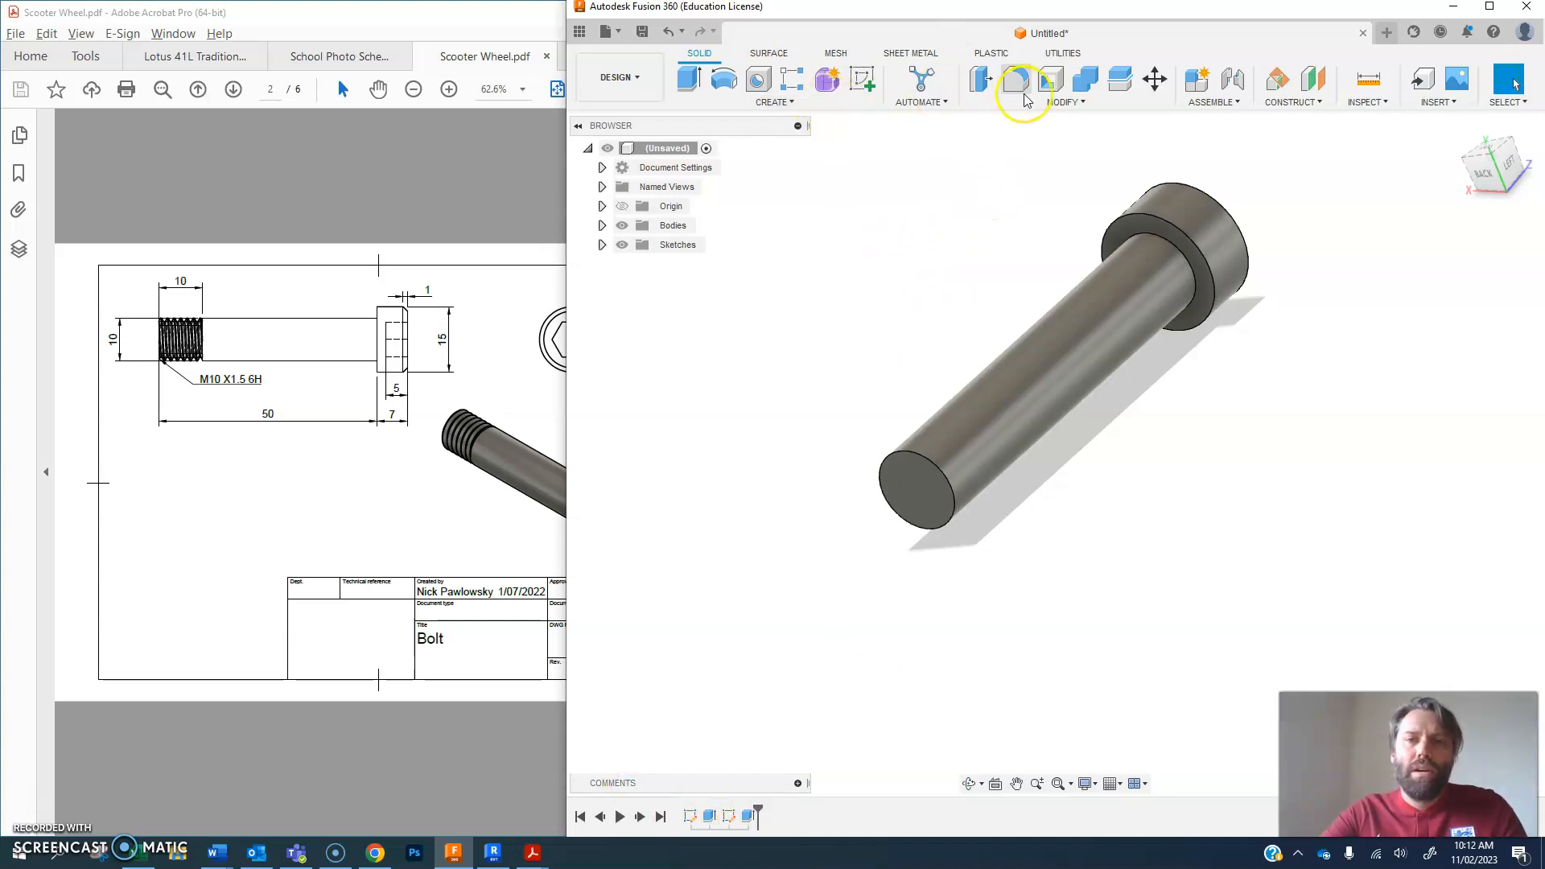
left_click(798, 103)
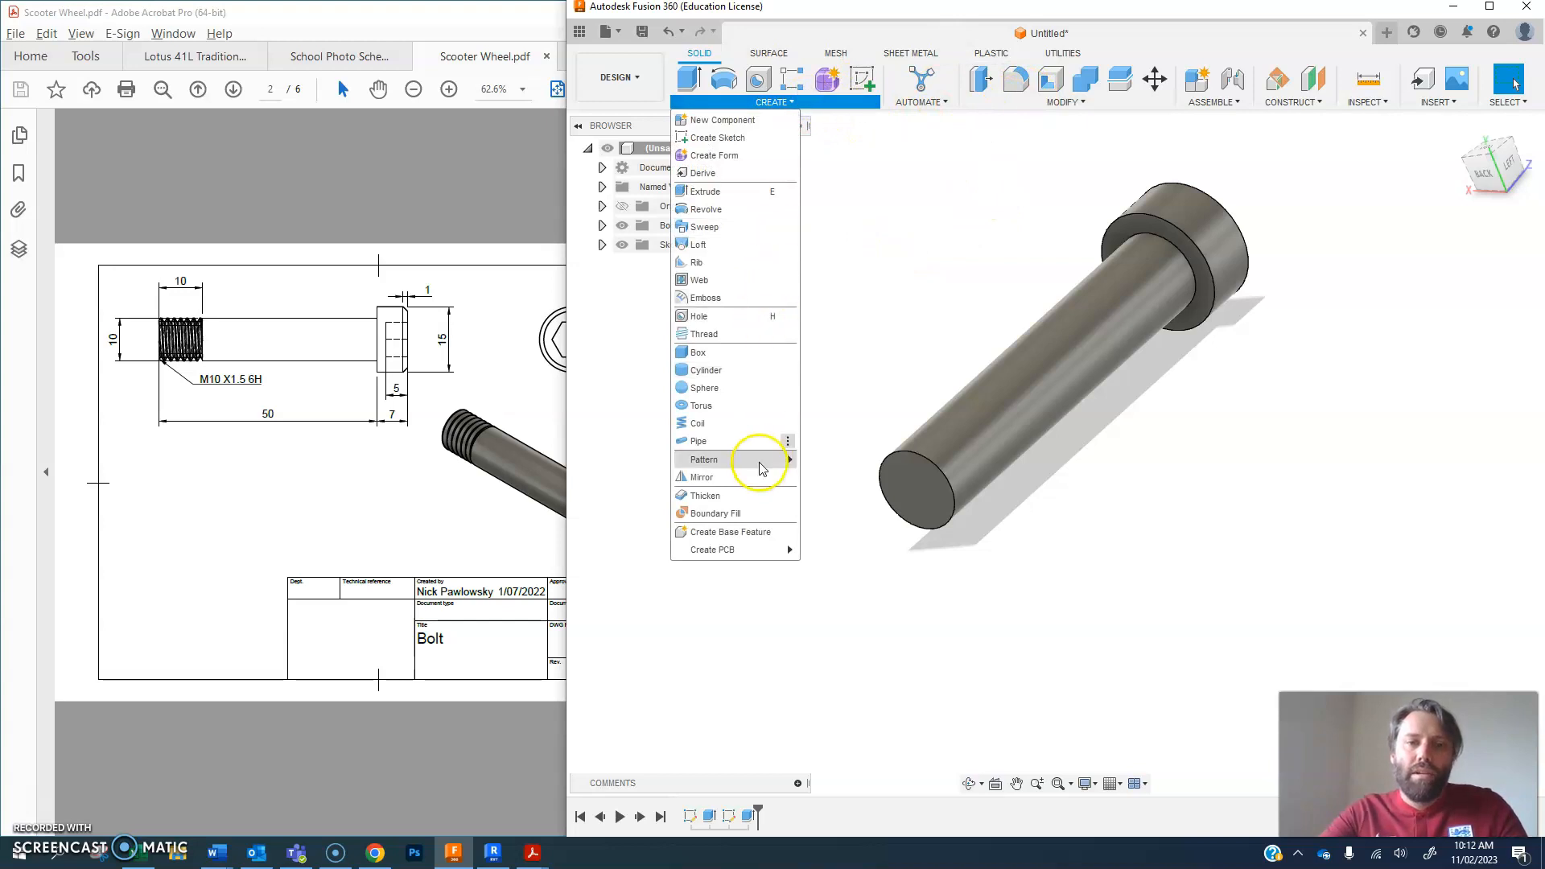
left_click(734, 336)
left_click(990, 432)
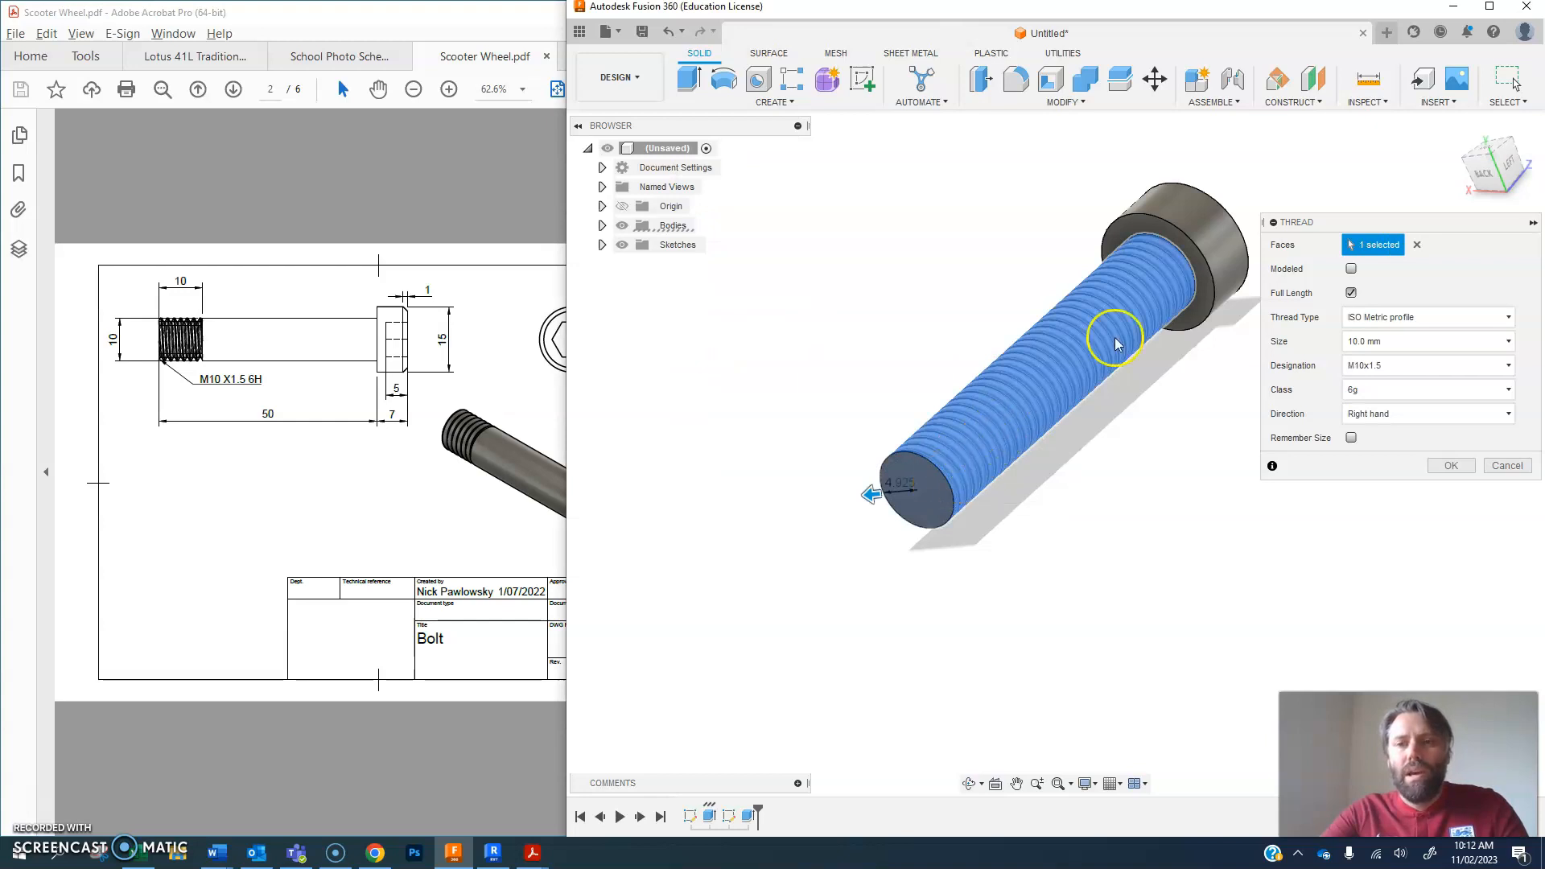
left_click_drag(1506, 163, 1444, 161)
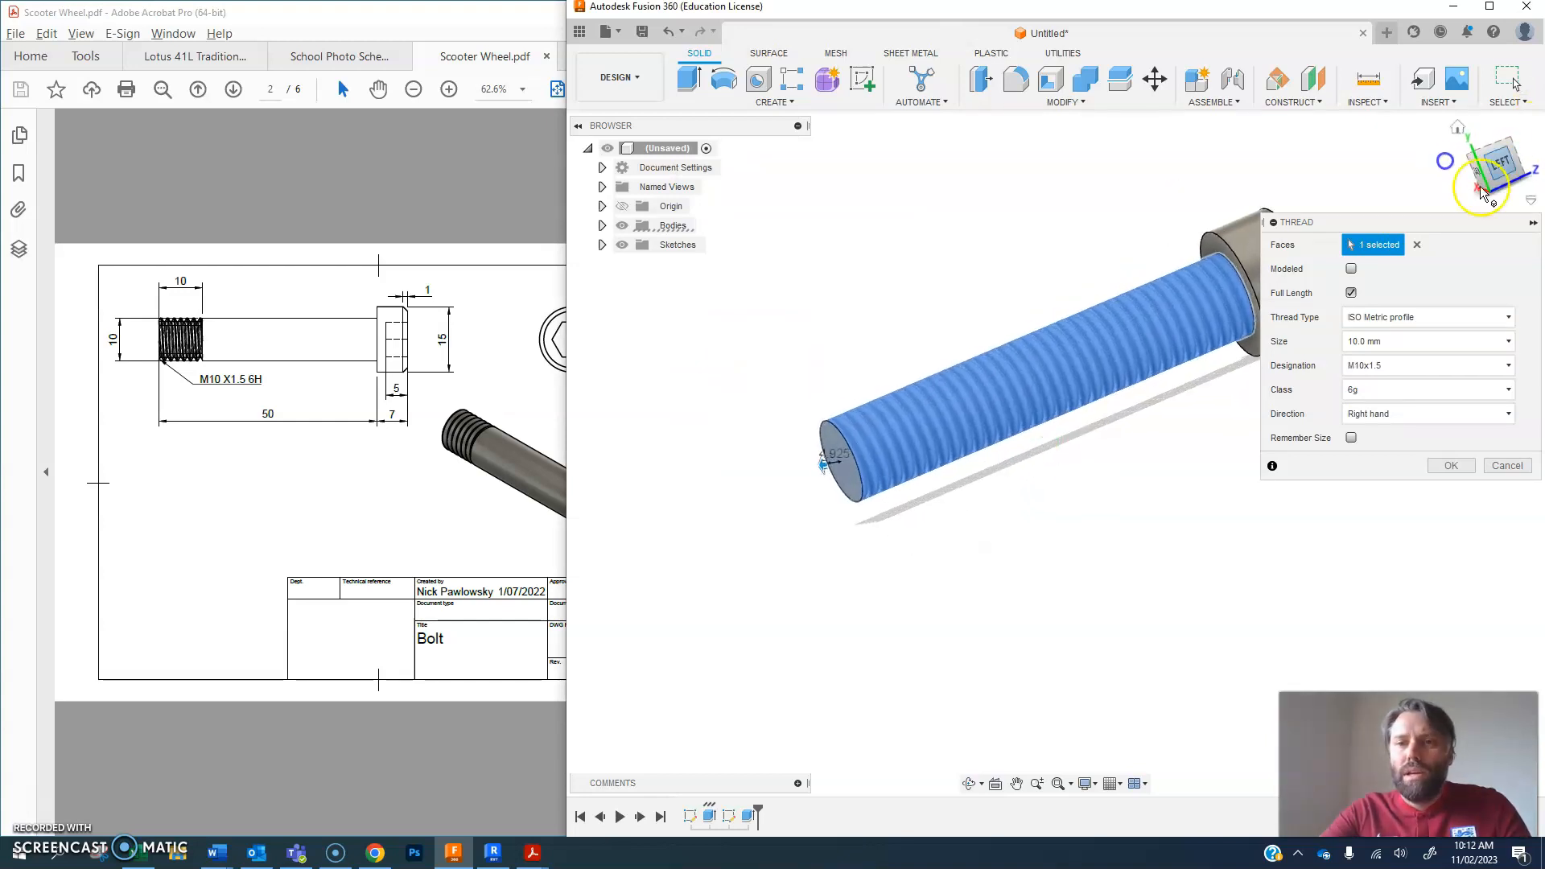
scroll(1131, 447, "down", 1)
middle_click_drag(1123, 446, 1038, 457)
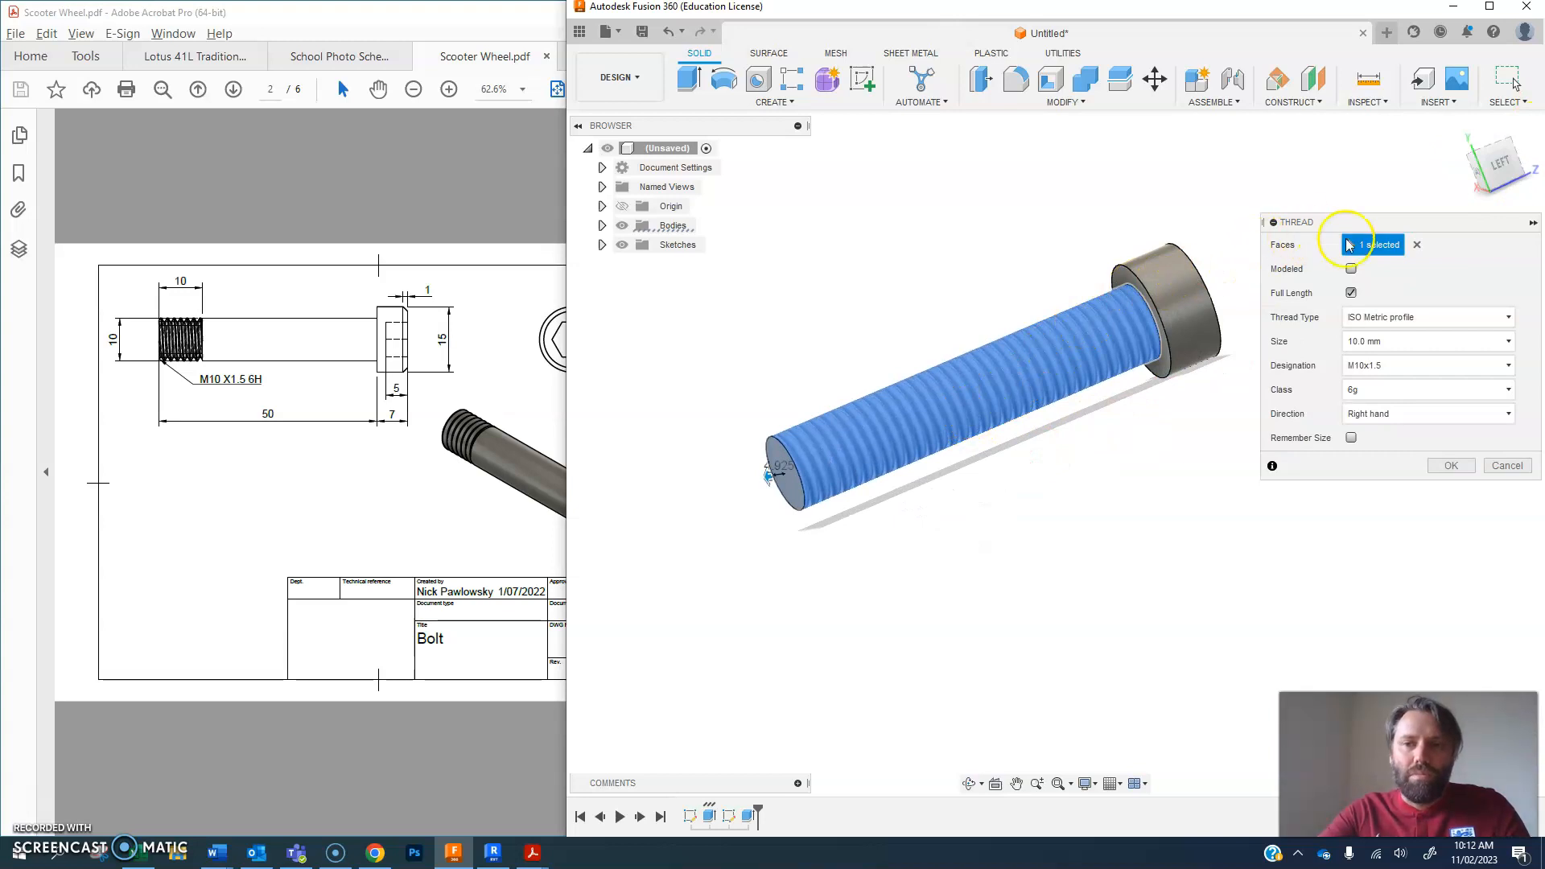
scroll(926, 439, "up", 2)
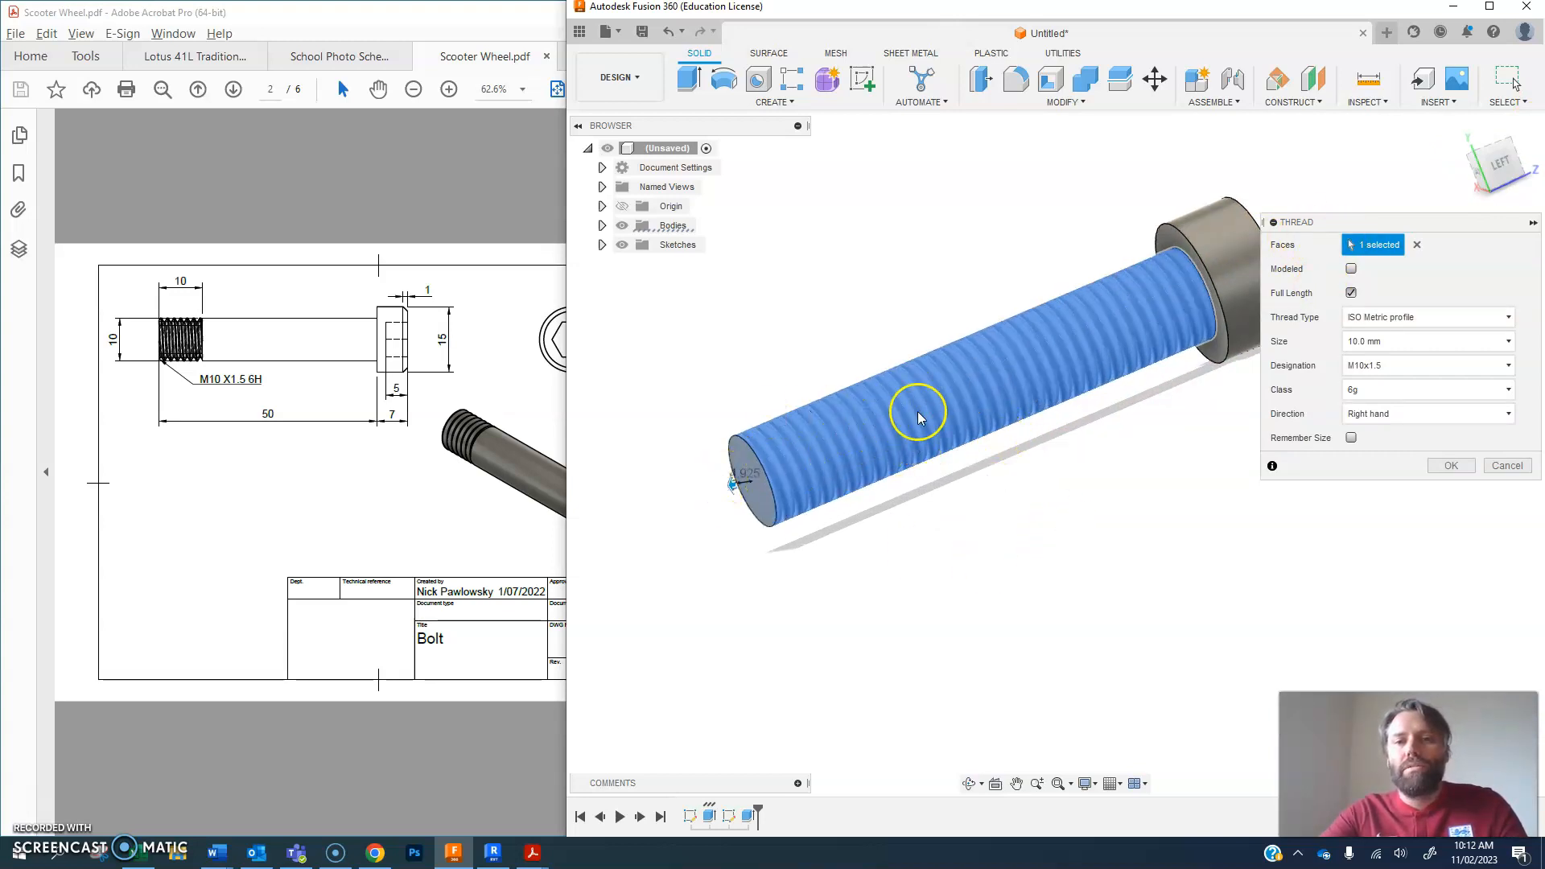
left_click(1351, 271)
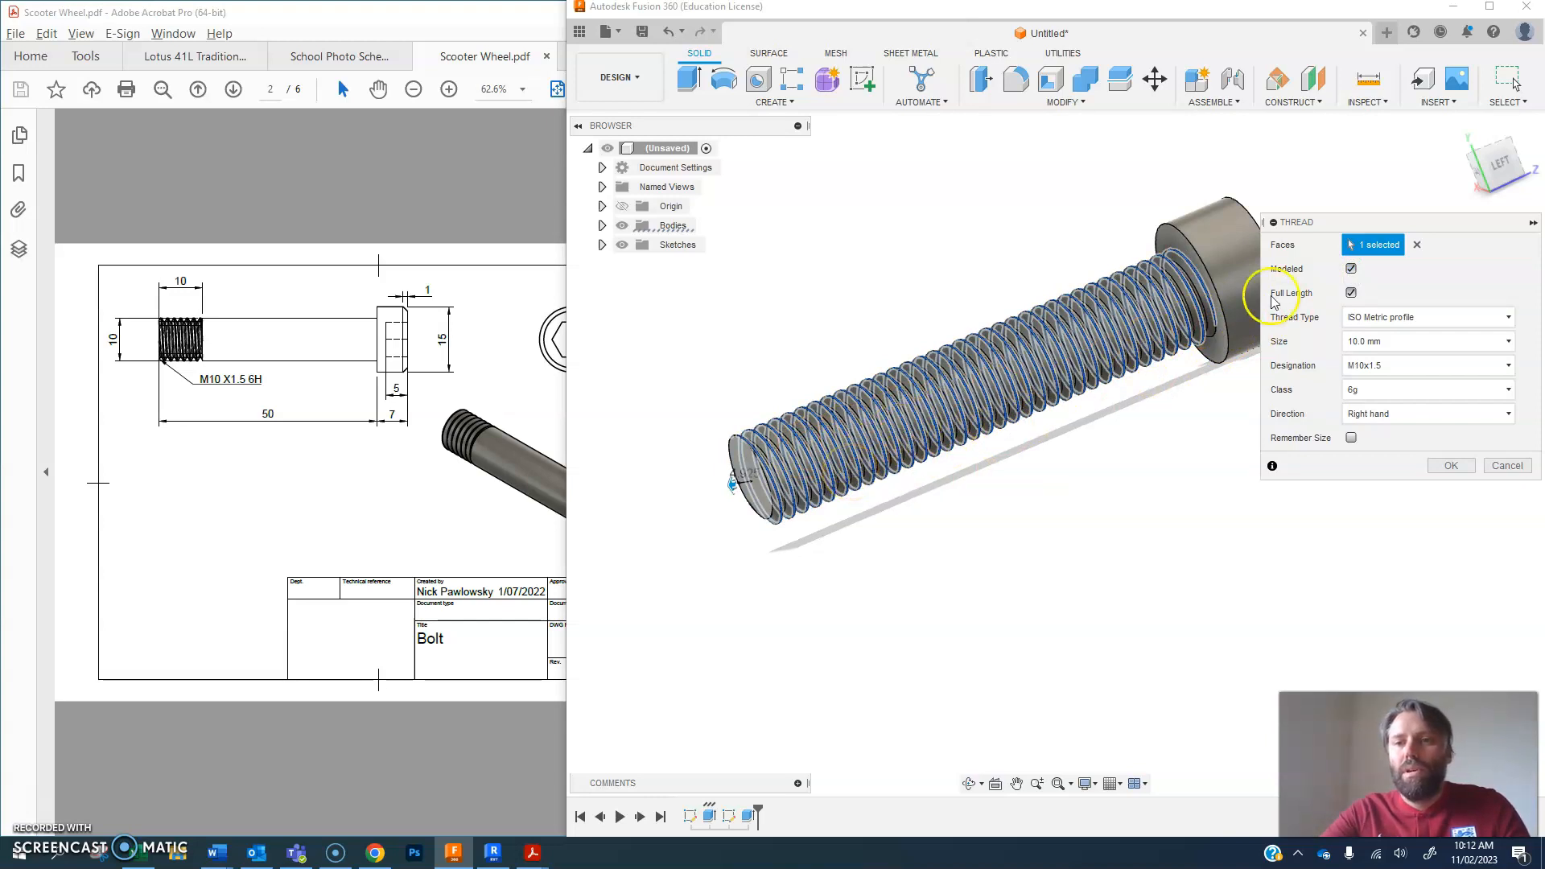
- Limit the thread to 10 mm from the shaft's free end instead of full length, using M10x1.5, class 6g, right hand, and create it
left_click(1402, 338)
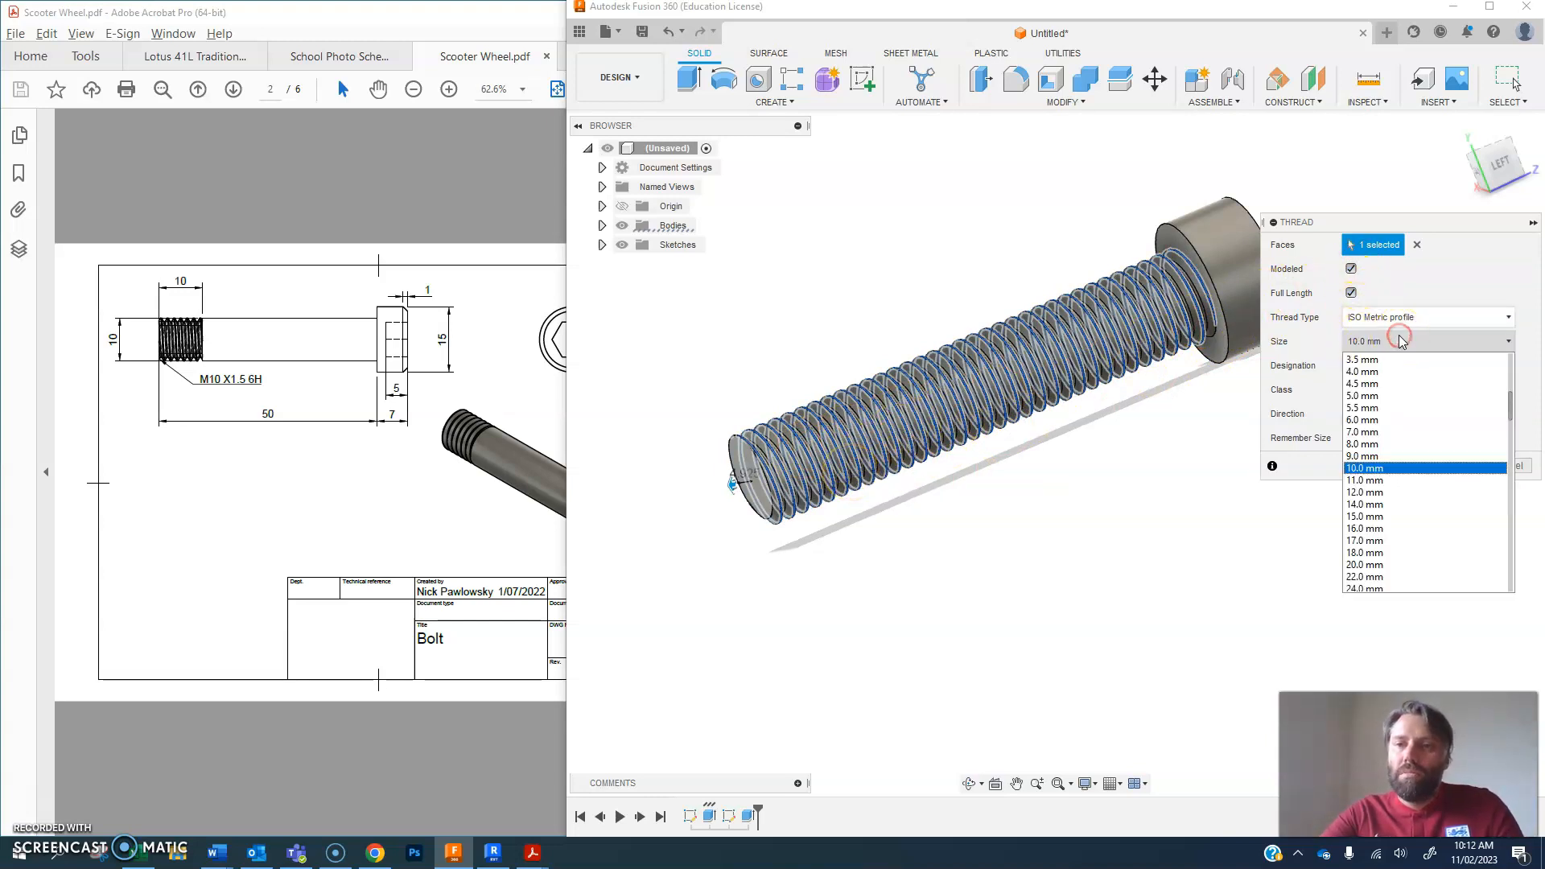
left_click(1448, 295)
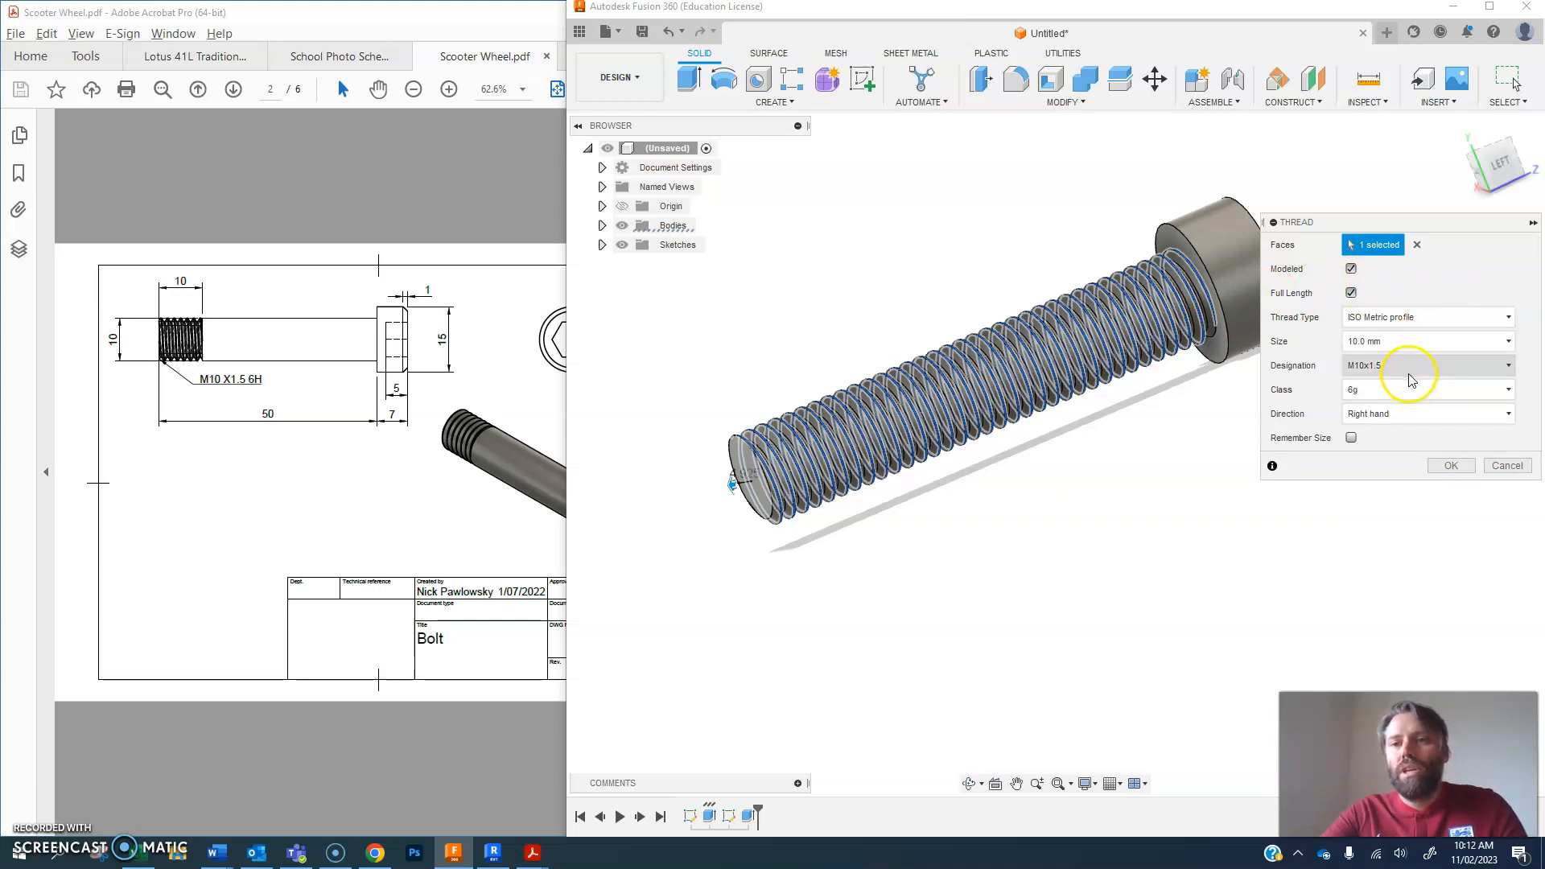
left_click(1353, 293)
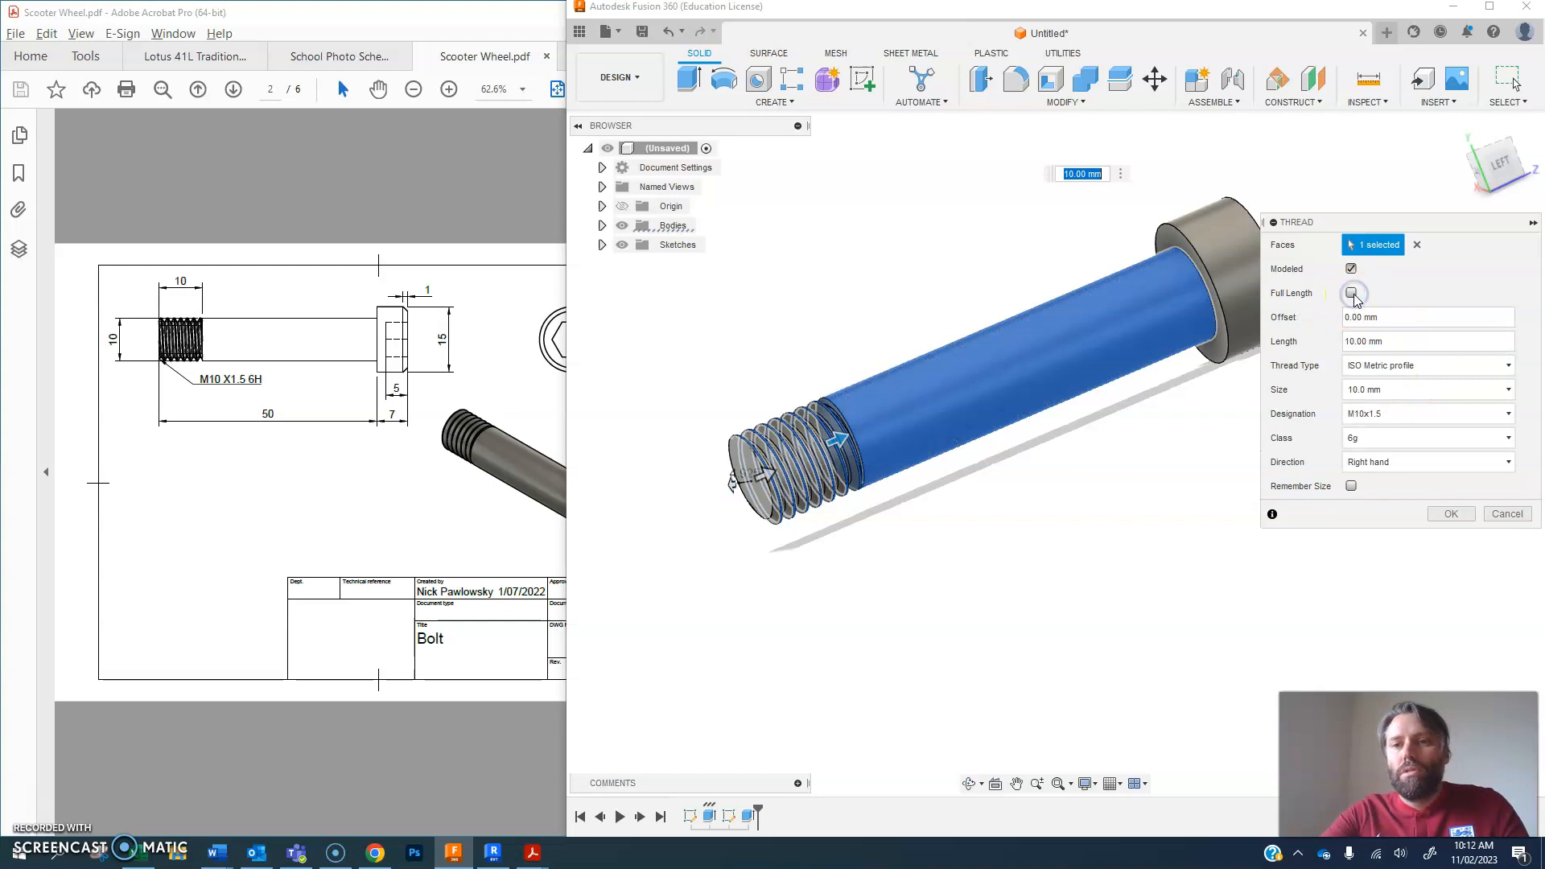
mouse_move(862, 435)
left_mouse_down()
mouse_move(943, 396)
mouse_move(837, 439)
left_mouse_up()
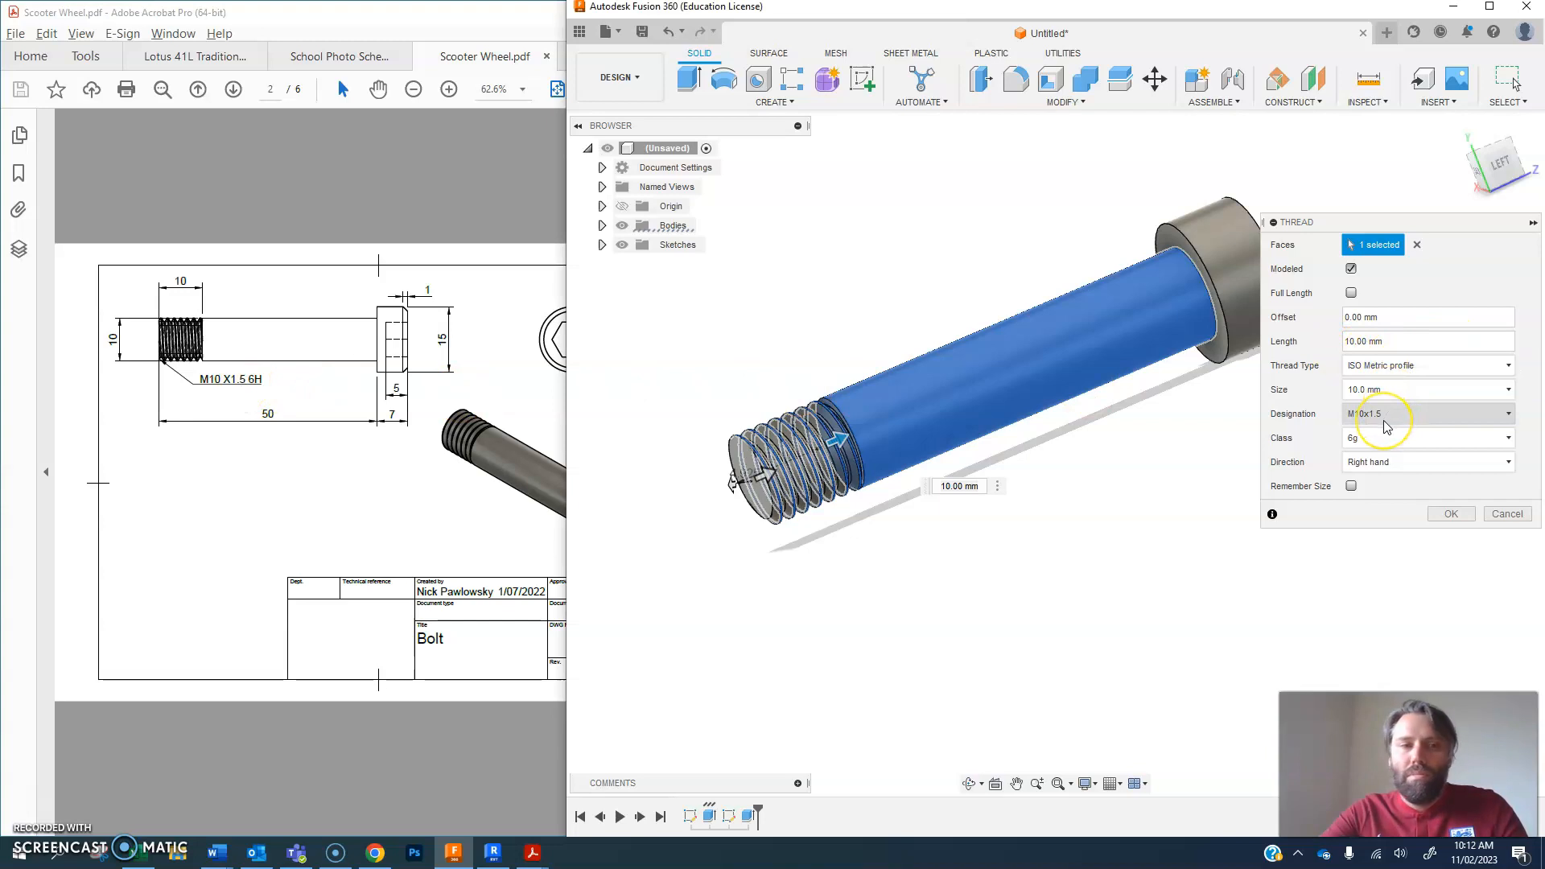
left_click(1396, 440)
left_click(1398, 443)
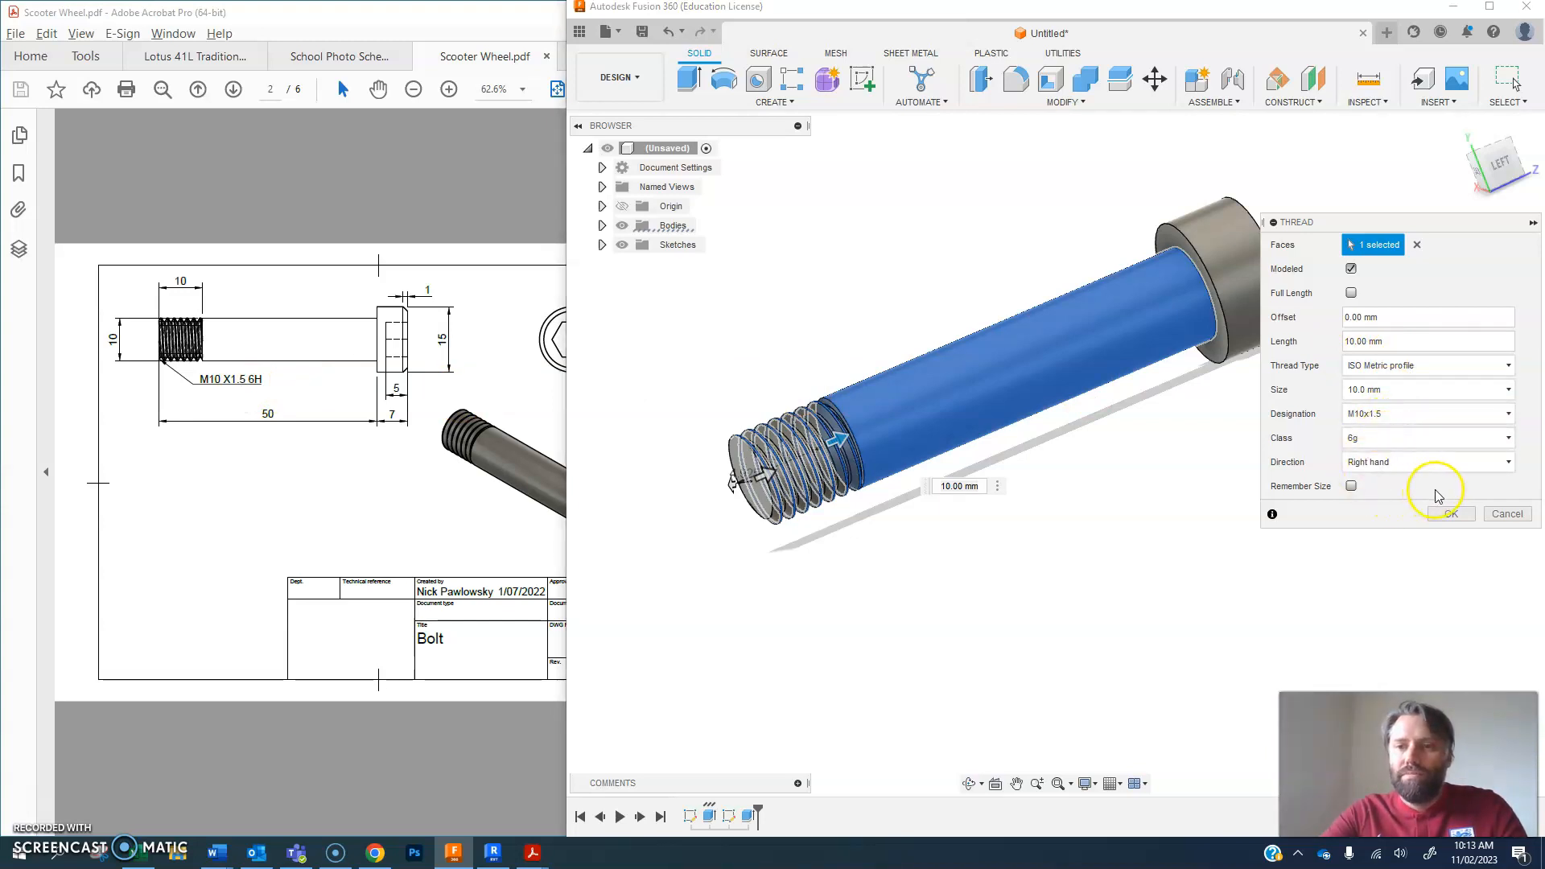
left_click(1451, 513)
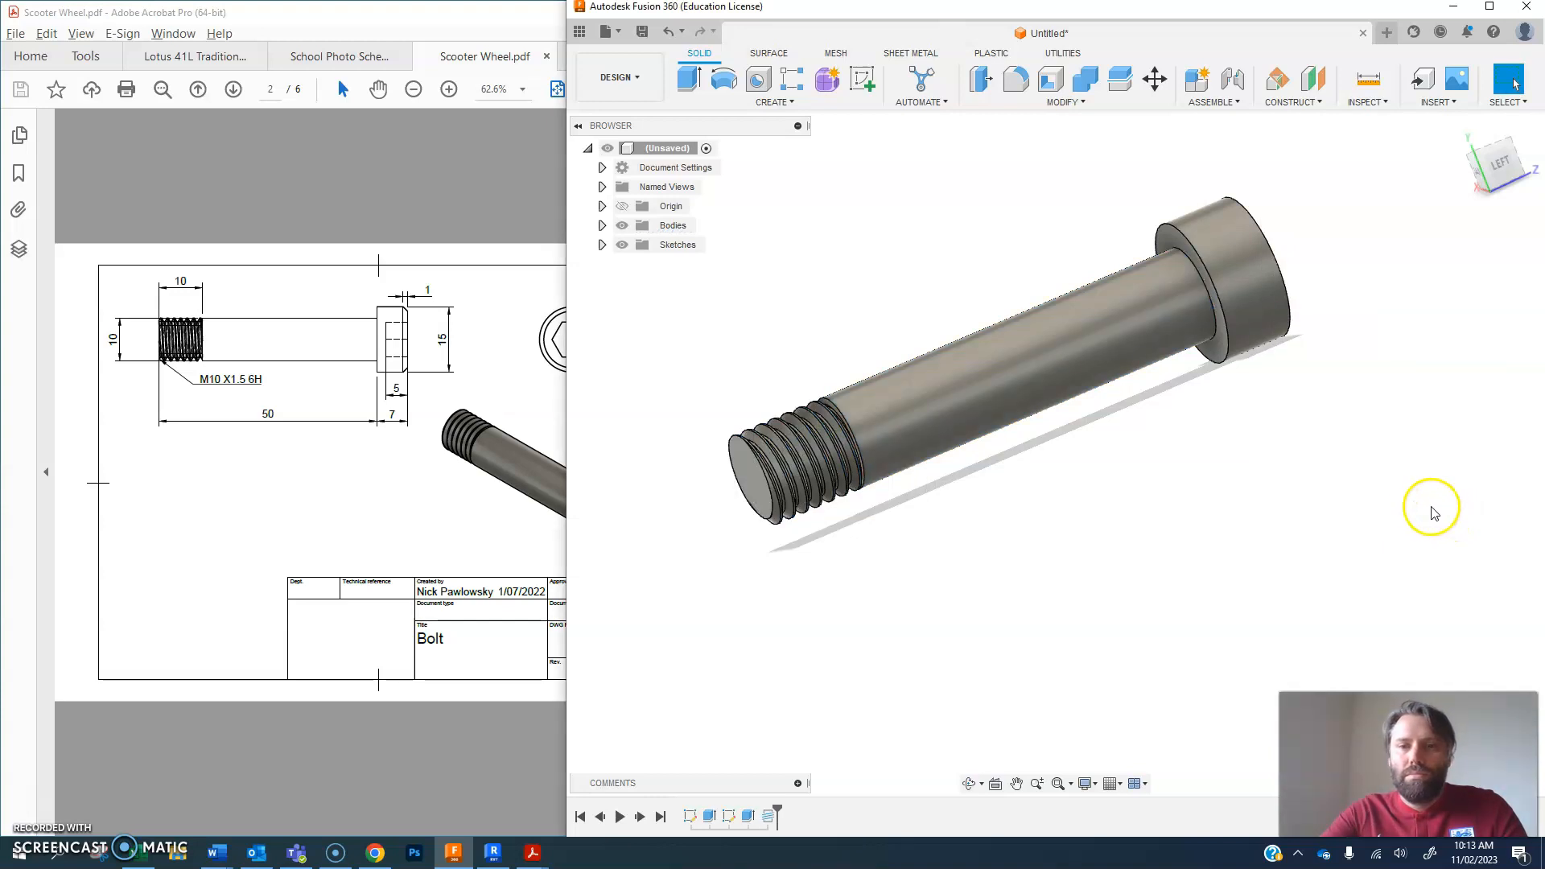
left_click(1509, 145)
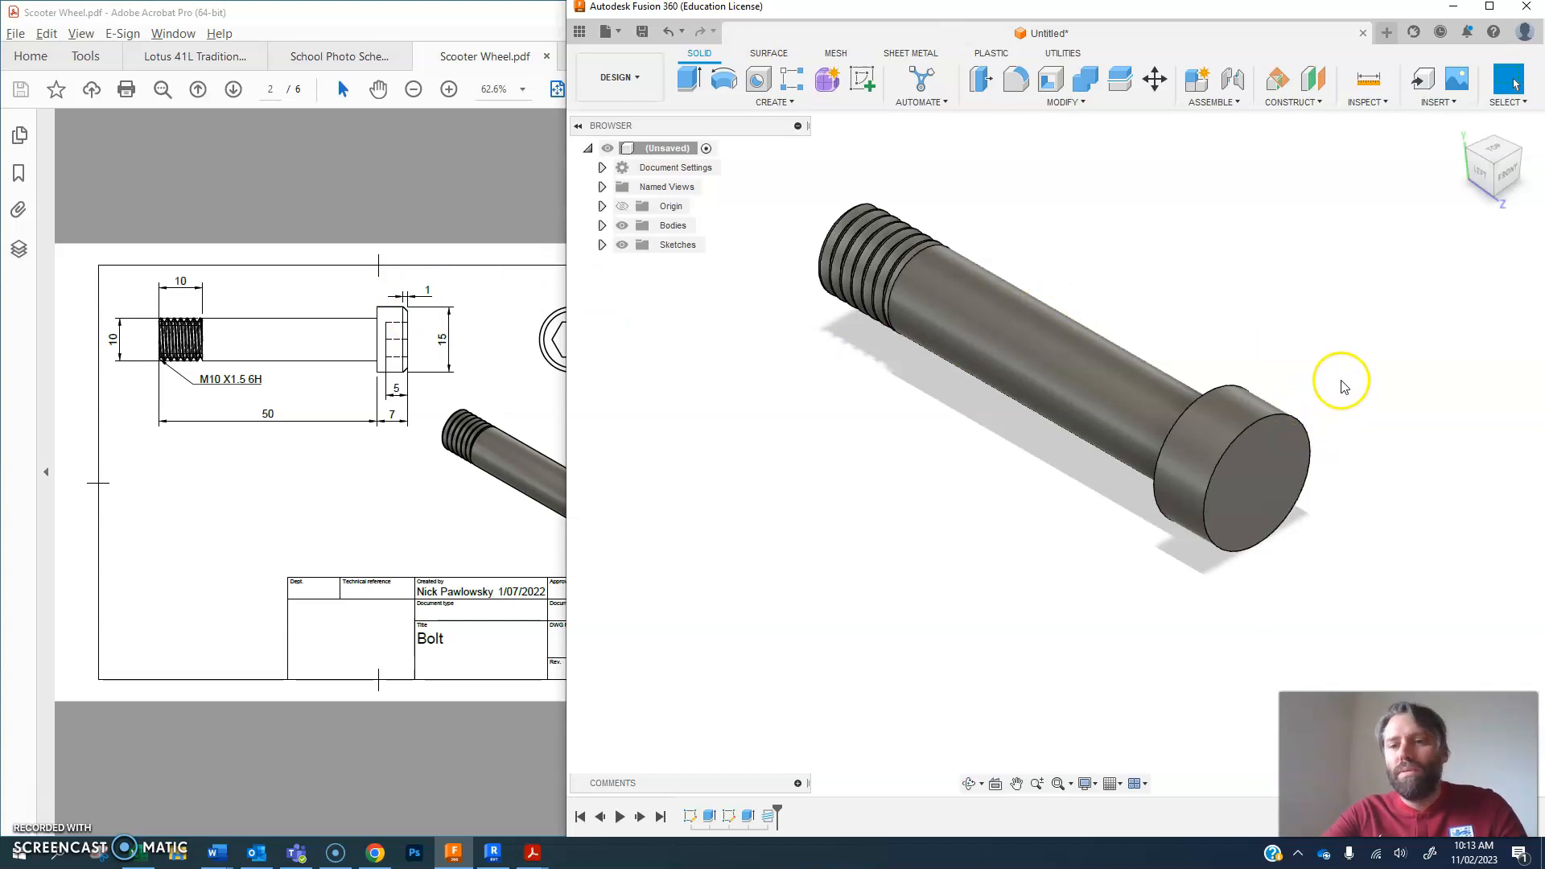
- Chamfer the outer circular edge of the bolt head's end face by an equal distance of 1 mm
left_click(1079, 101)
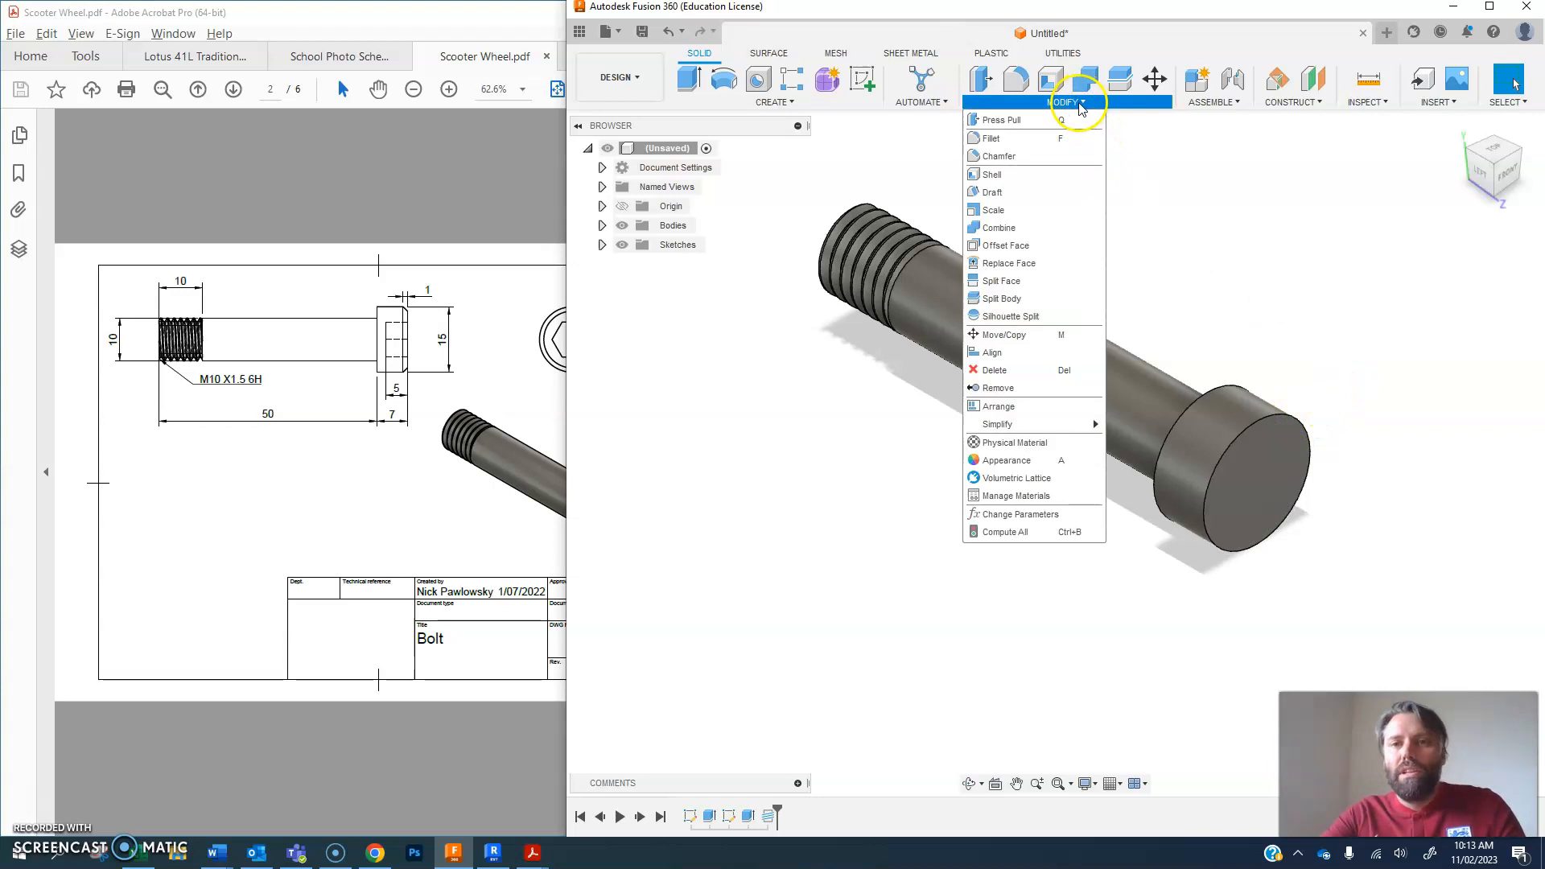
left_click(1051, 160)
middle_click_drag(1022, 349, 799, 351)
scroll(799, 352, "down", 1)
left_click(1045, 422)
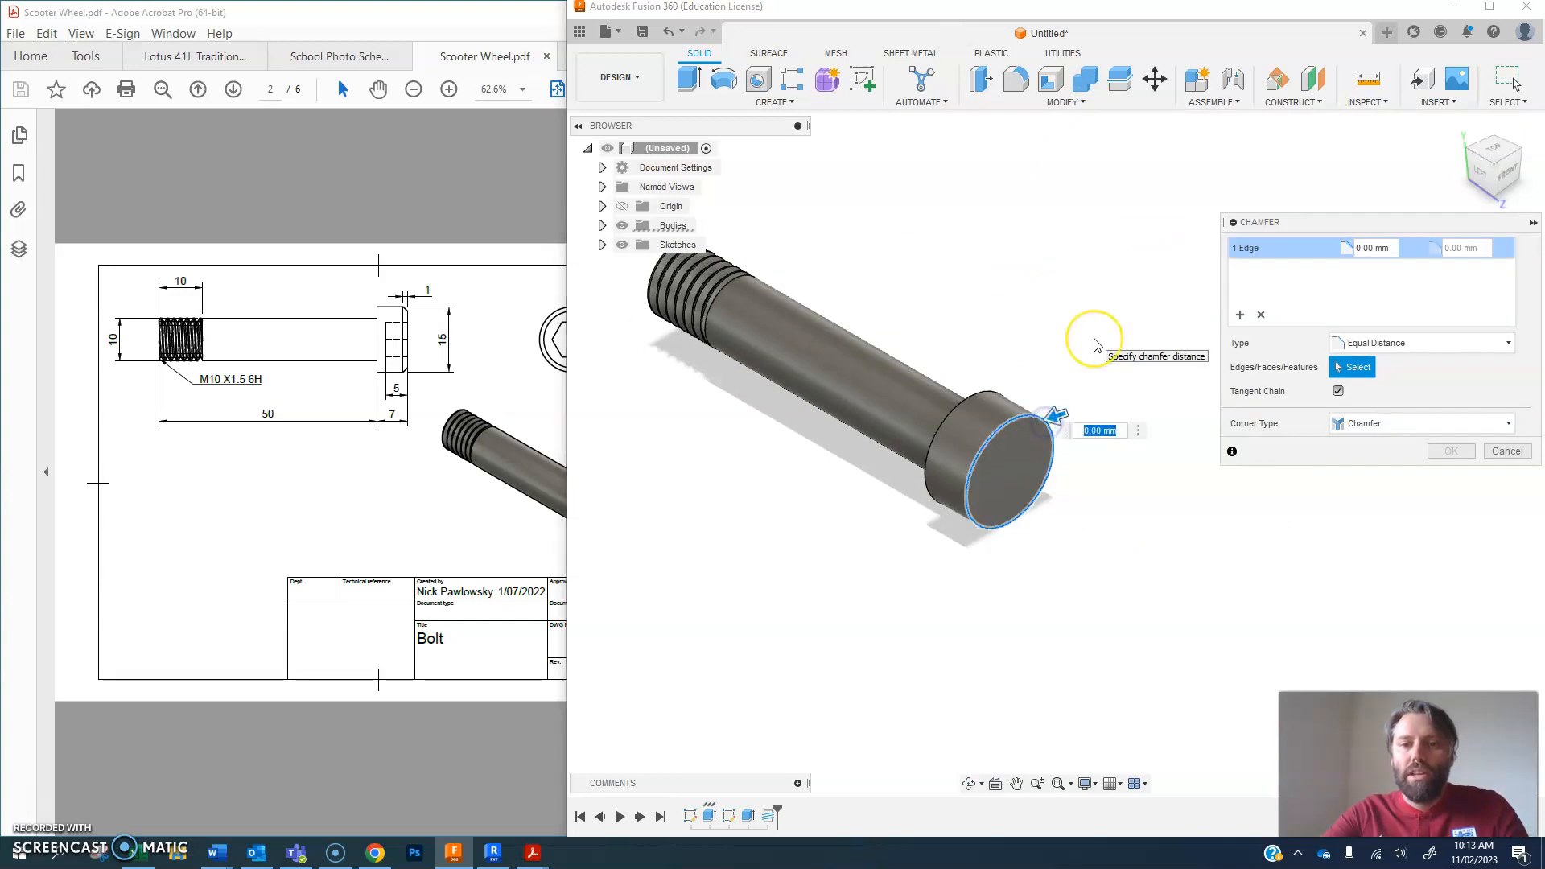
type("1")
scroll(1039, 422, "up", 2)
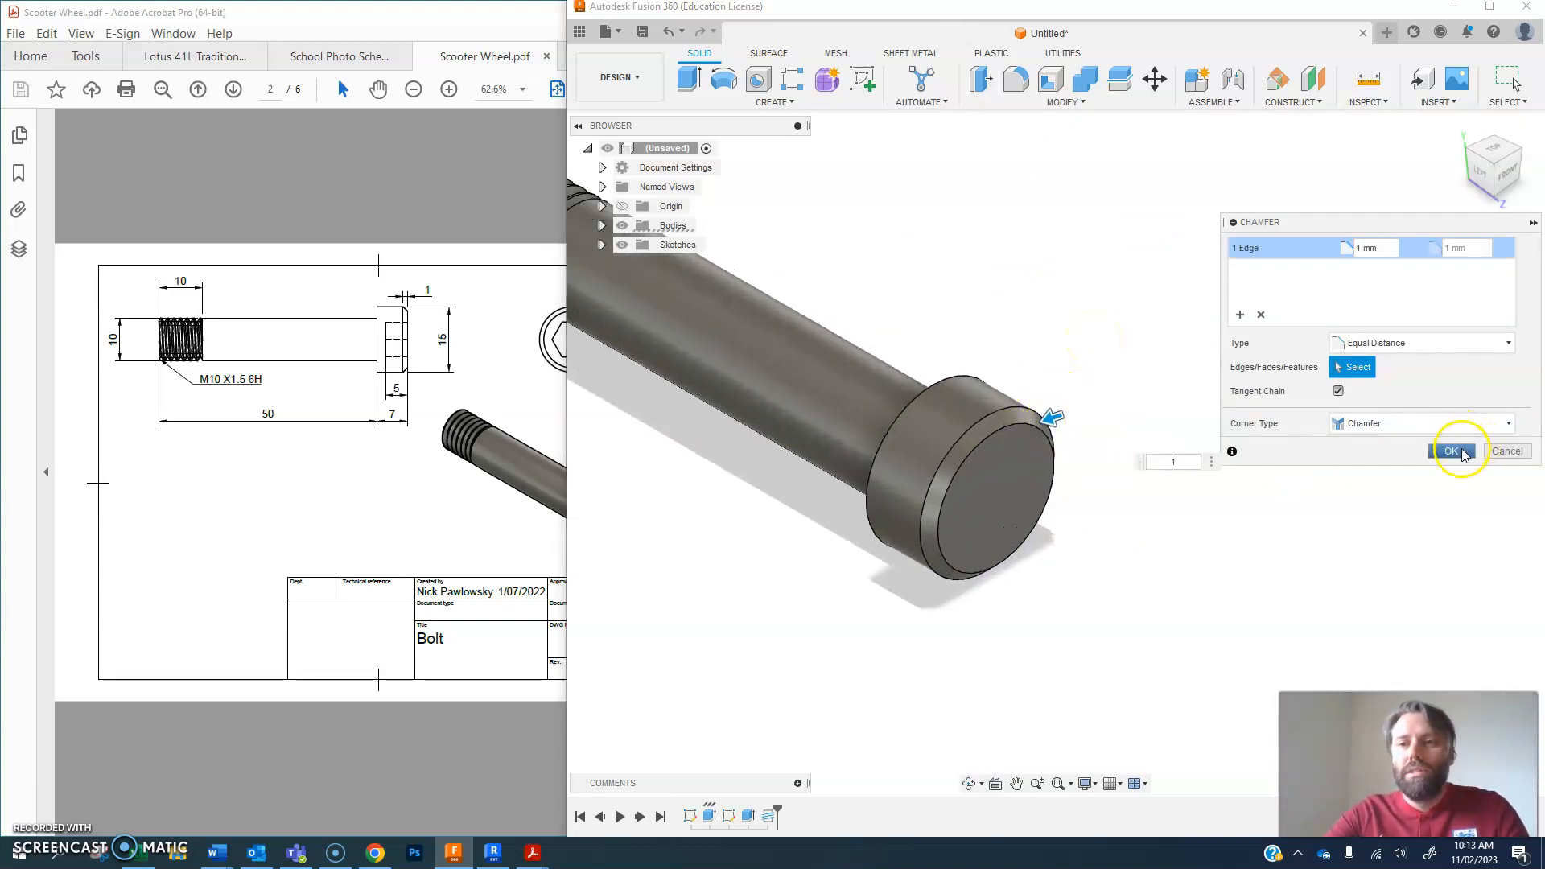
left_click(1463, 453)
- Compare the bolt's side view with the Scooter Wheel PDF drawing and examine the dimensions of the head's hex socket
left_click(1479, 170)
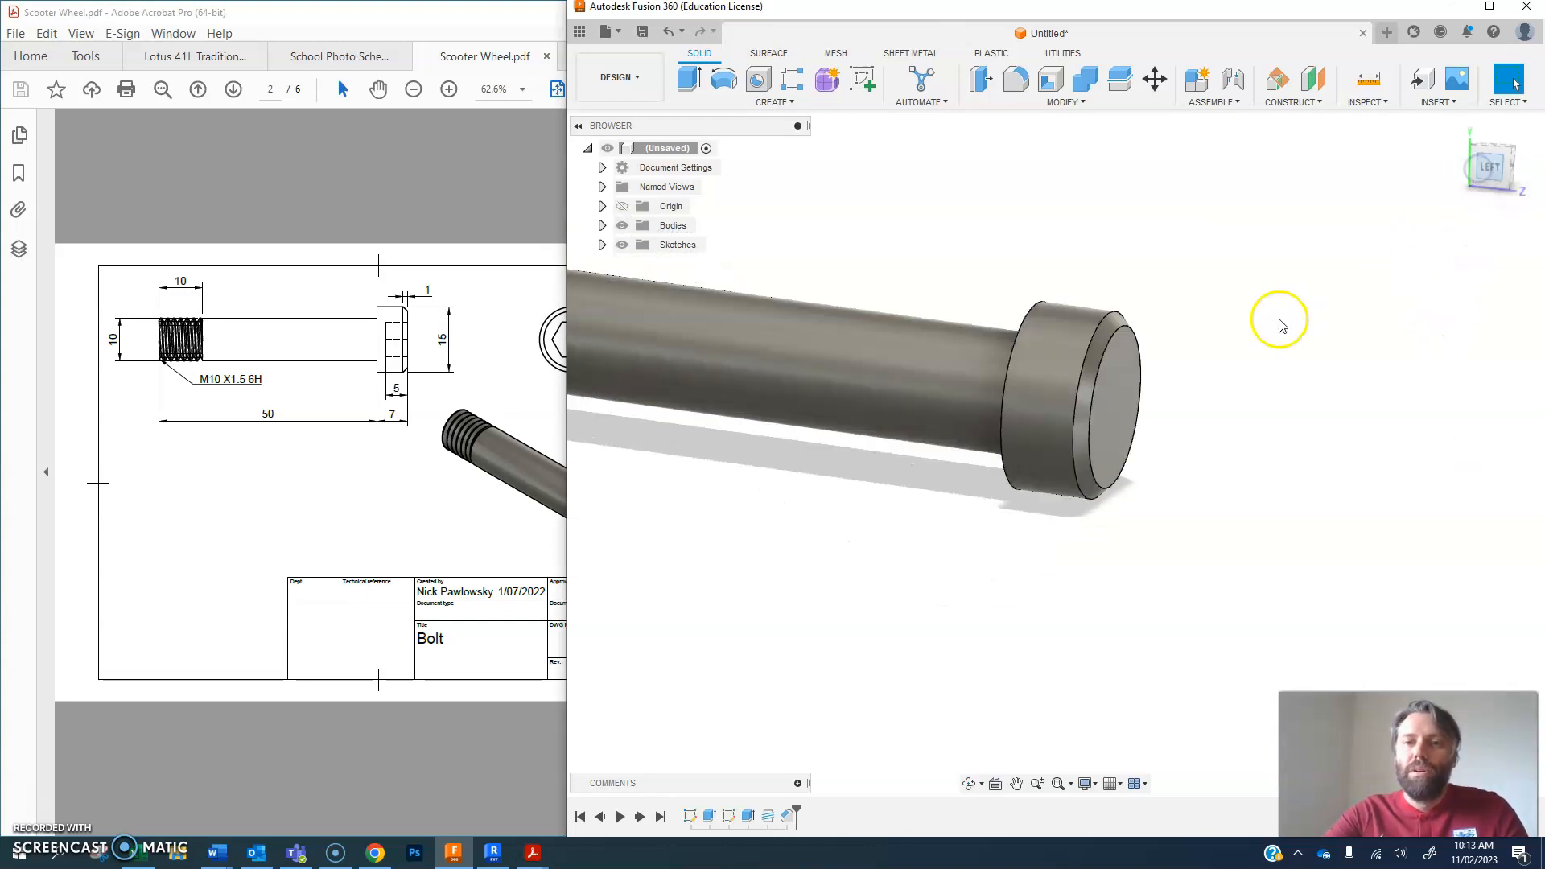
scroll(1166, 245, "up", 2)
scroll(1162, 372, "down", 2)
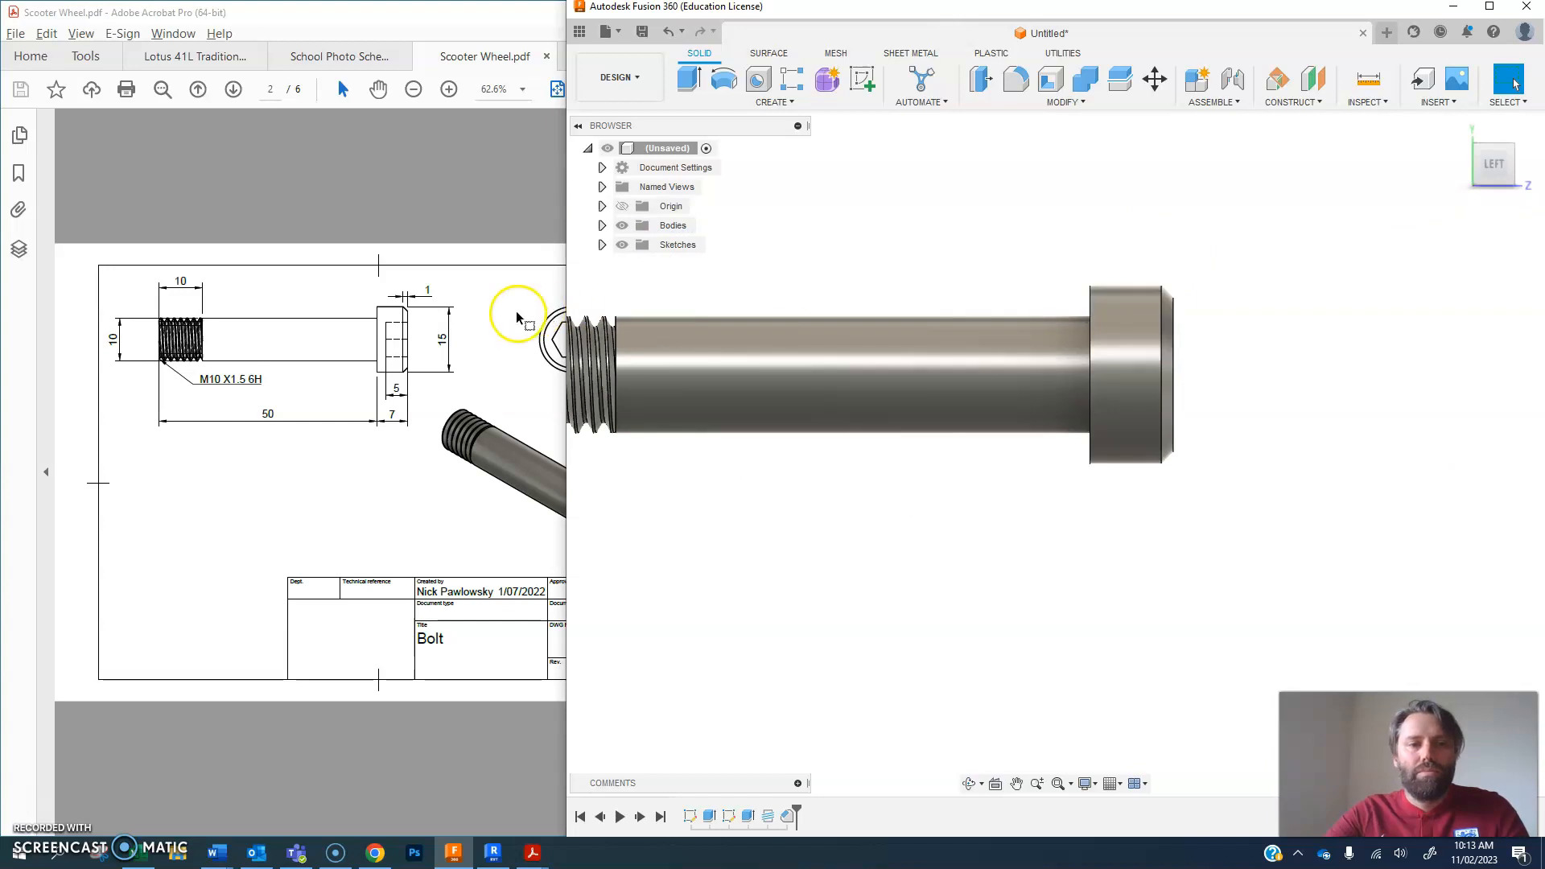
left_click(511, 320)
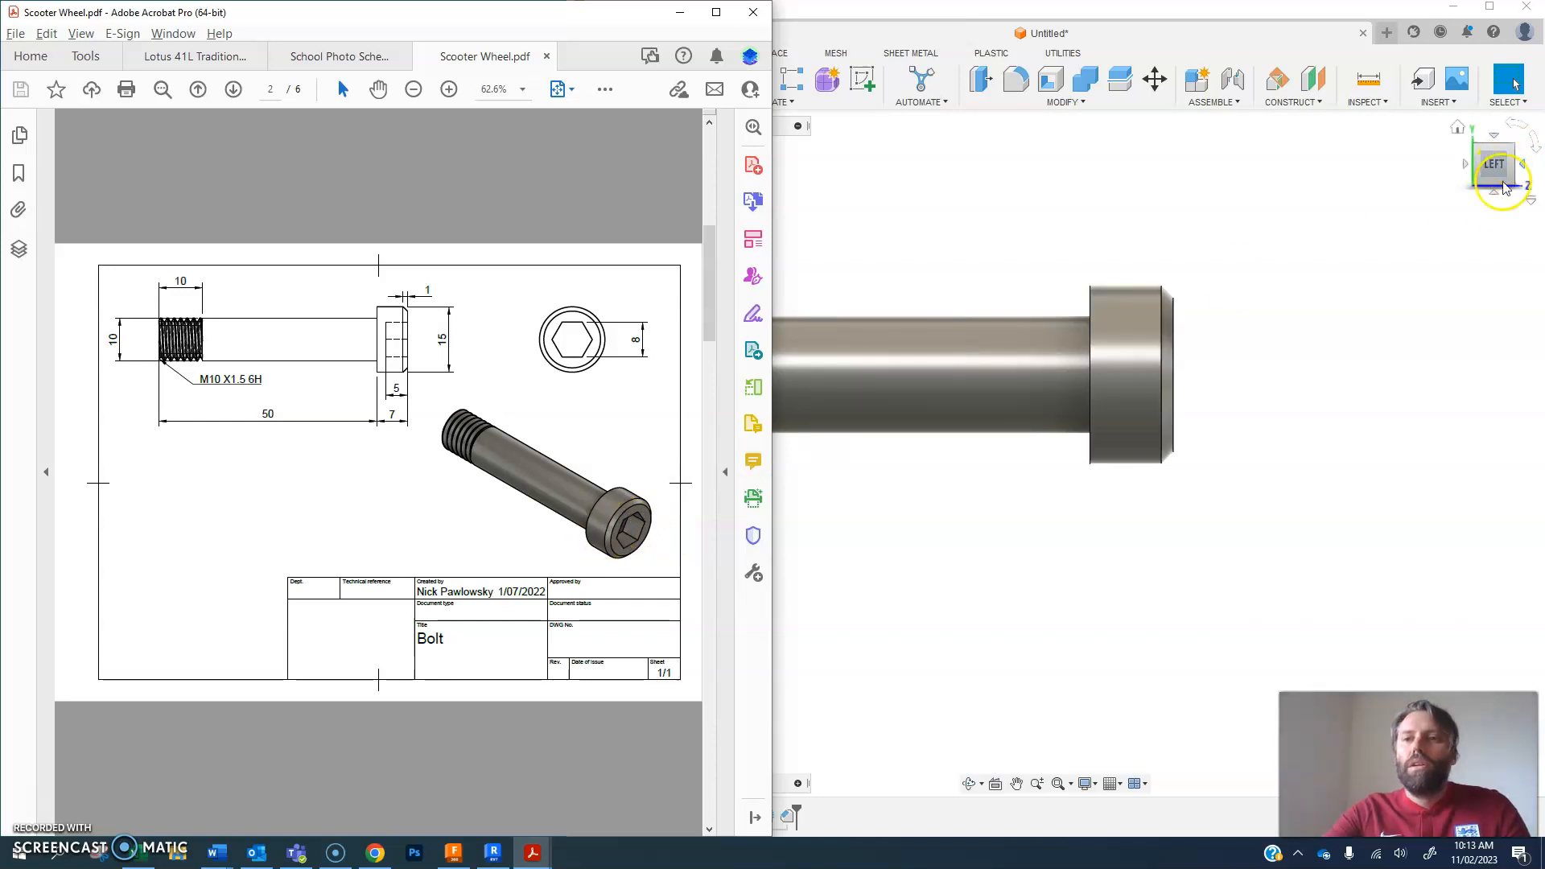
left_click(1266, 293)
left_click(492, 262)
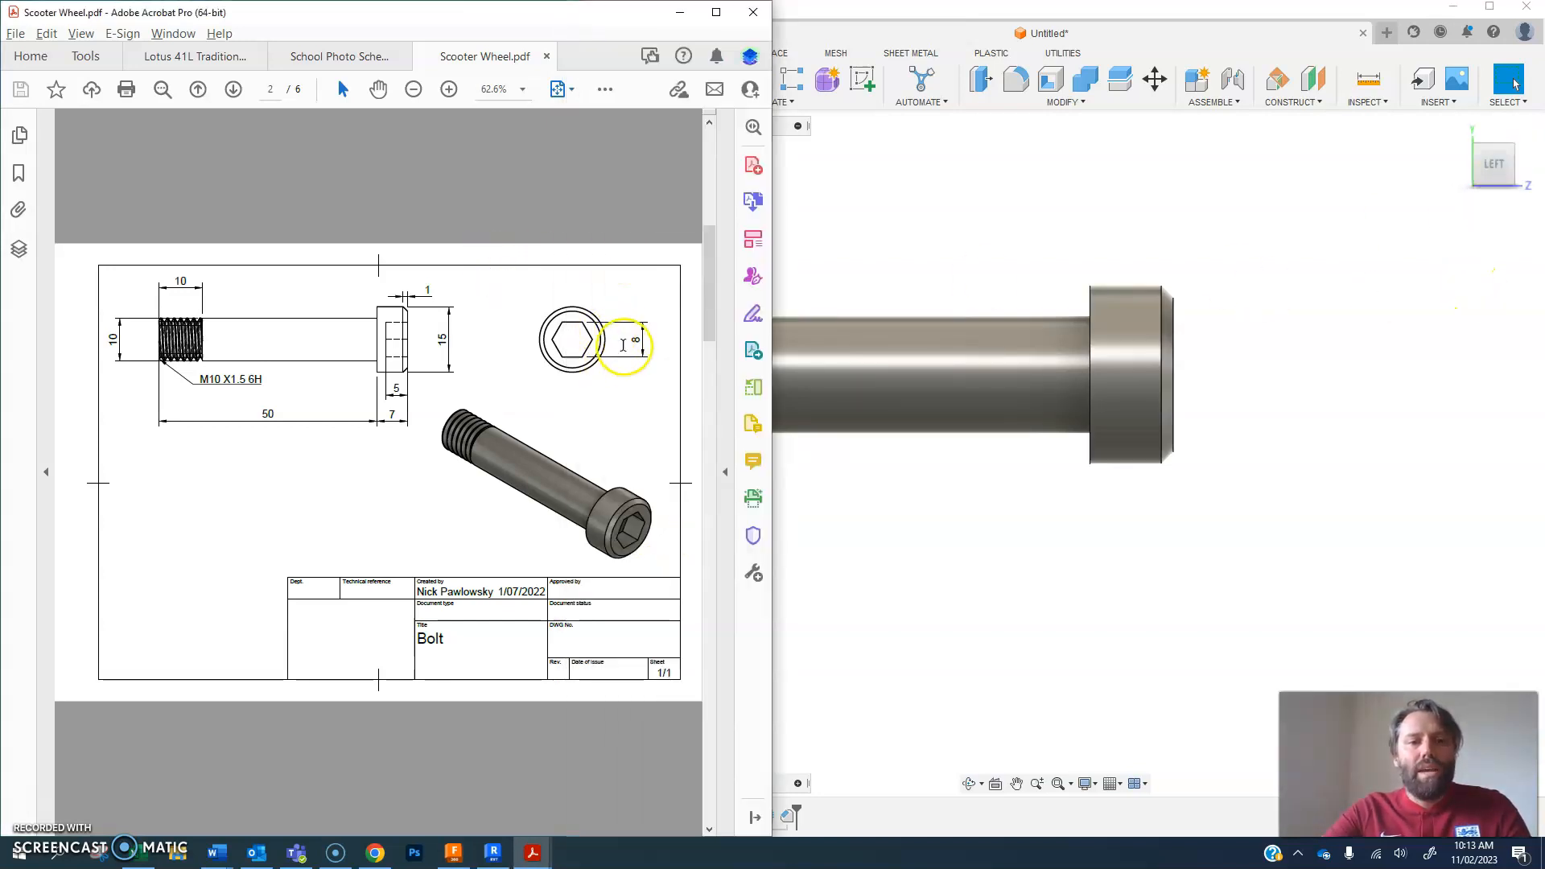
left_click(1296, 321)
left_click(1513, 151)
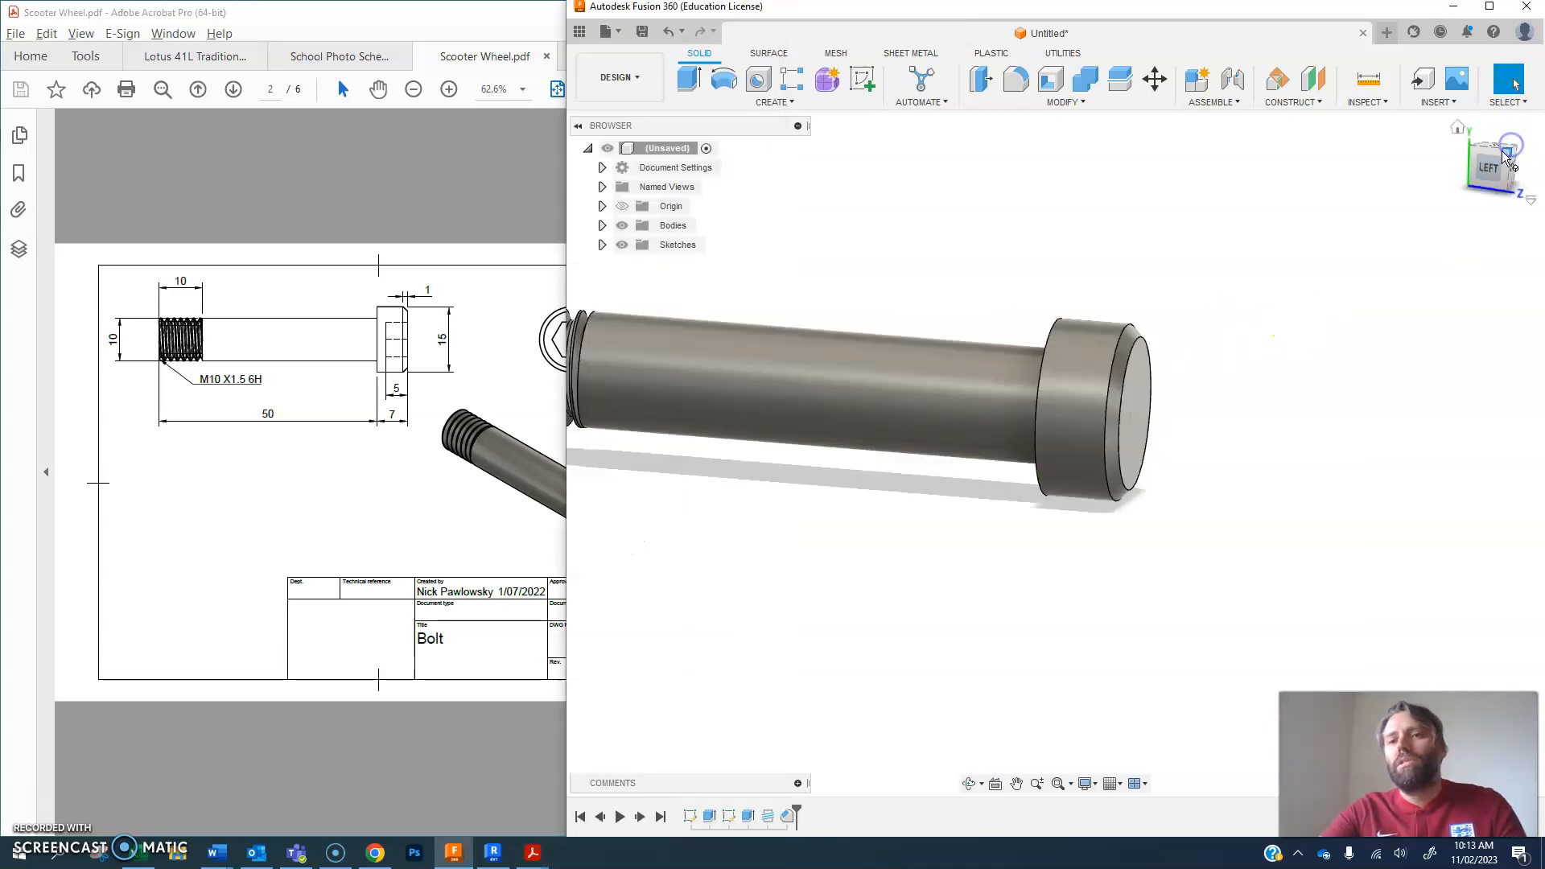
left_click(1207, 328)
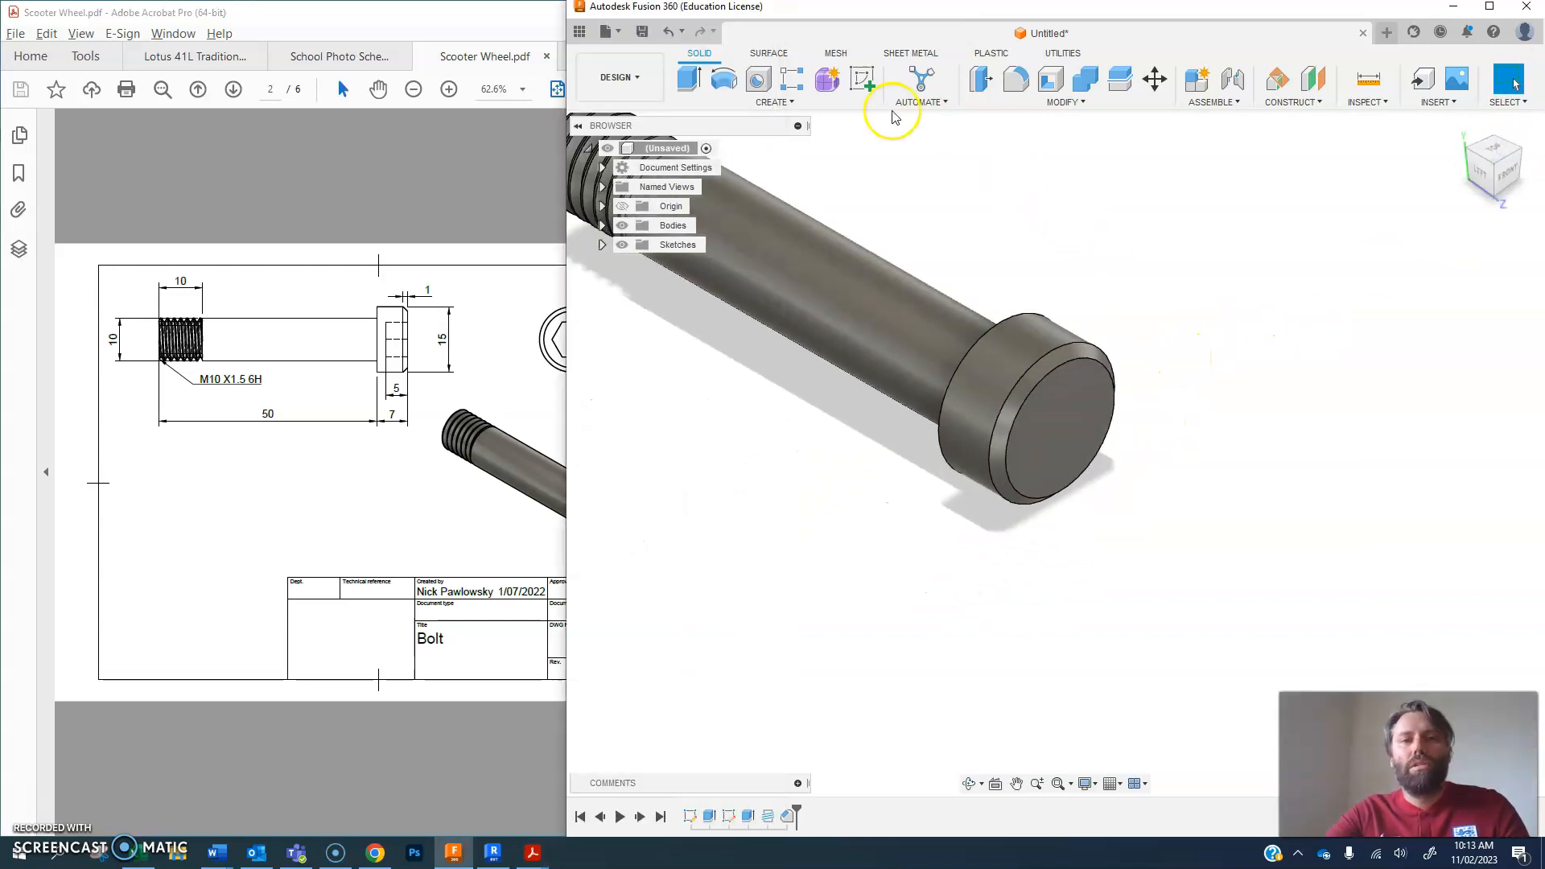
- Sketch a six-sided circumscribed polygon with a 4 mm radius, centred on the bolt head's end face, and finish the sketch
left_click(861, 78)
left_click(1050, 398)
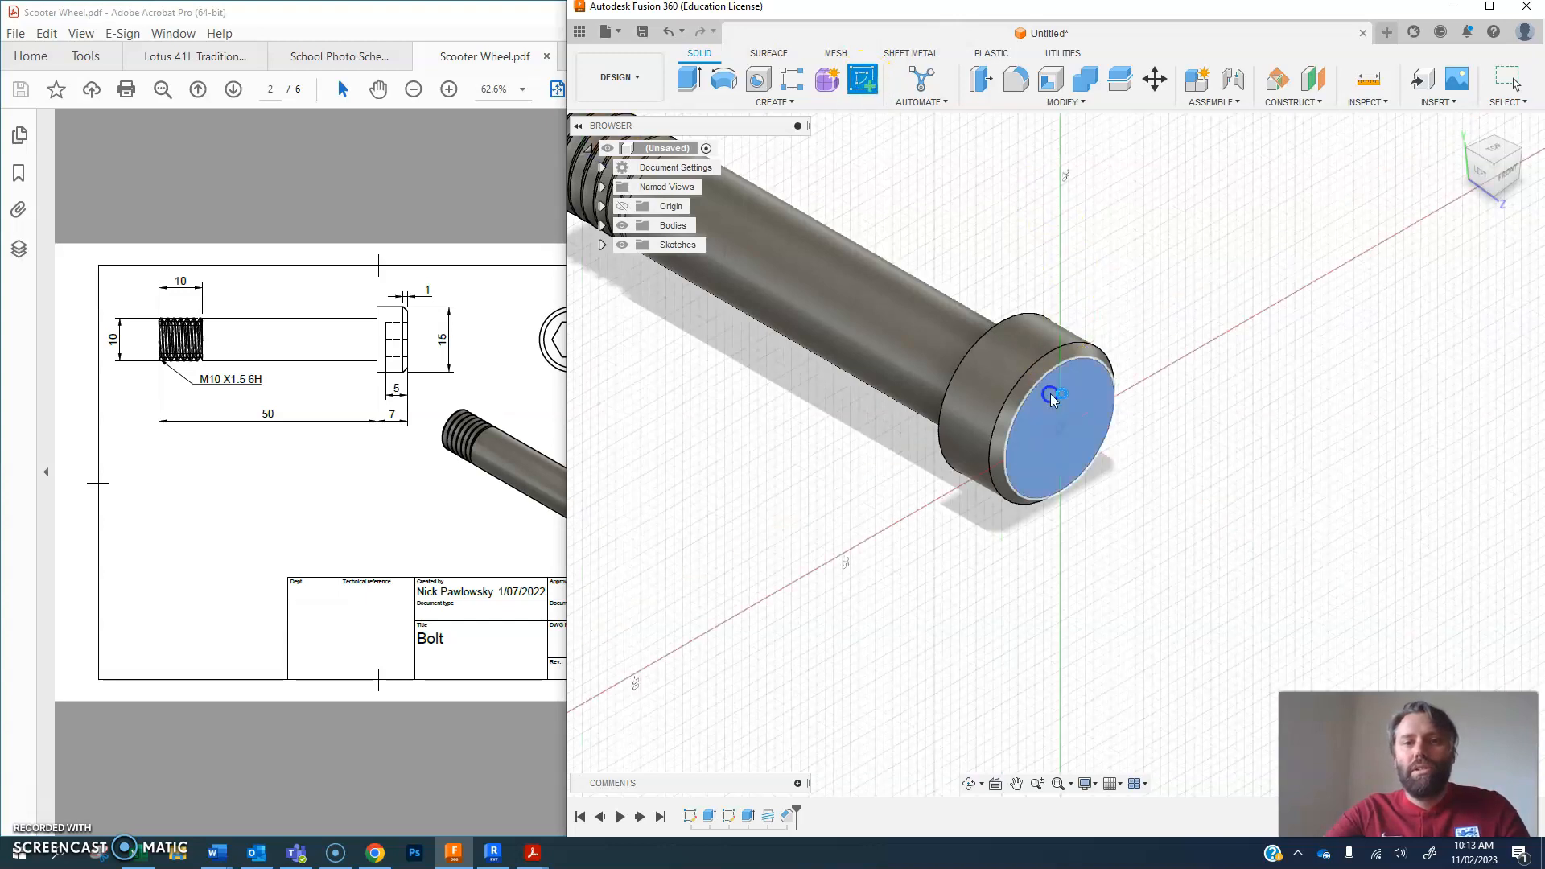
left_click(786, 101)
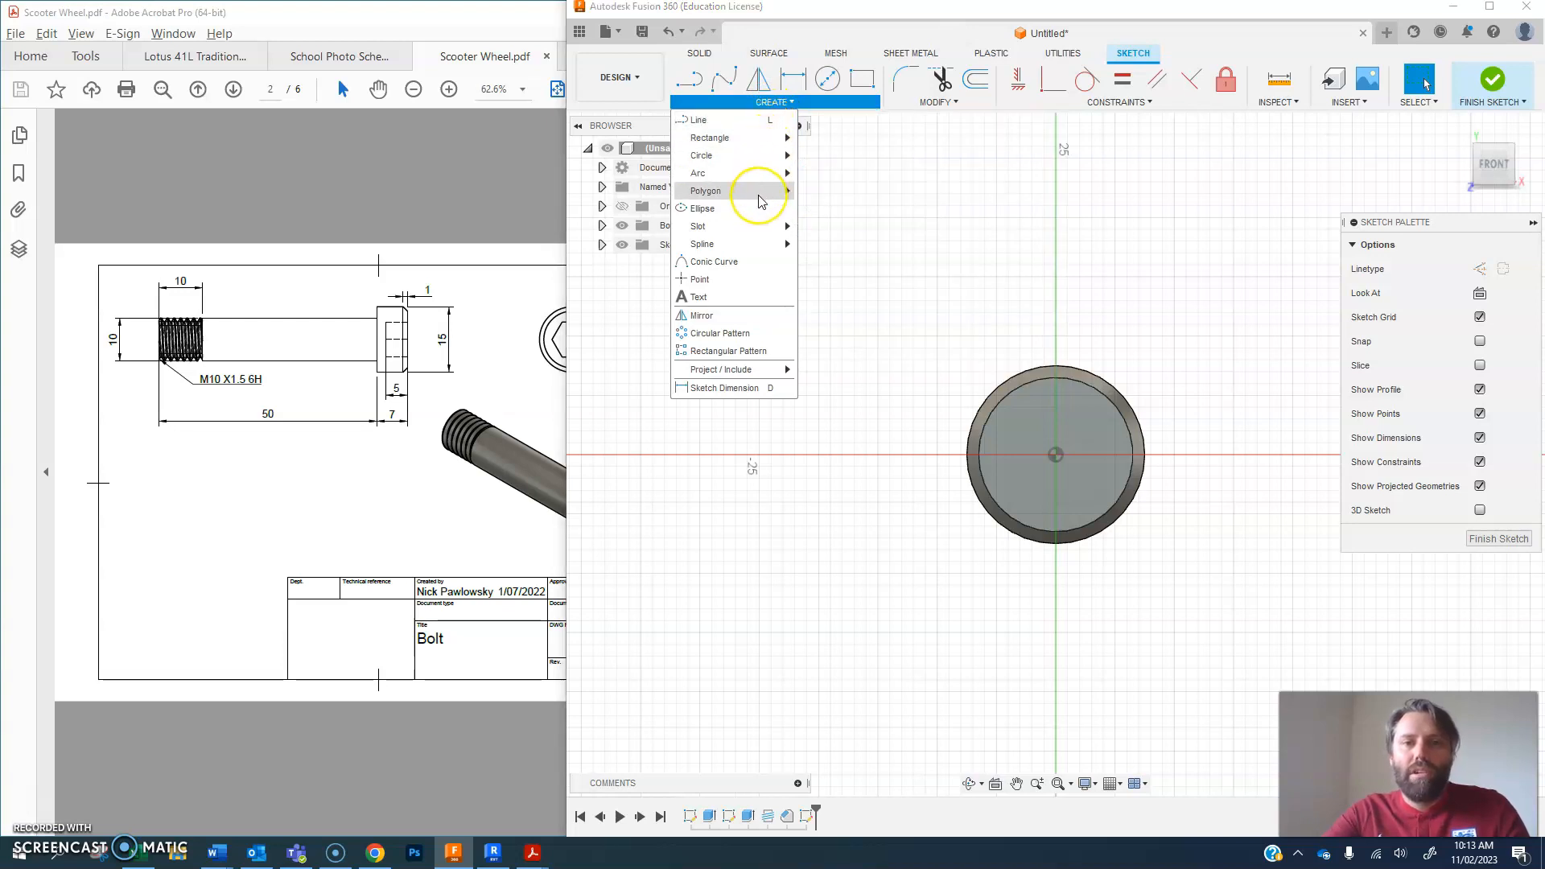
mouse_move(761, 201)
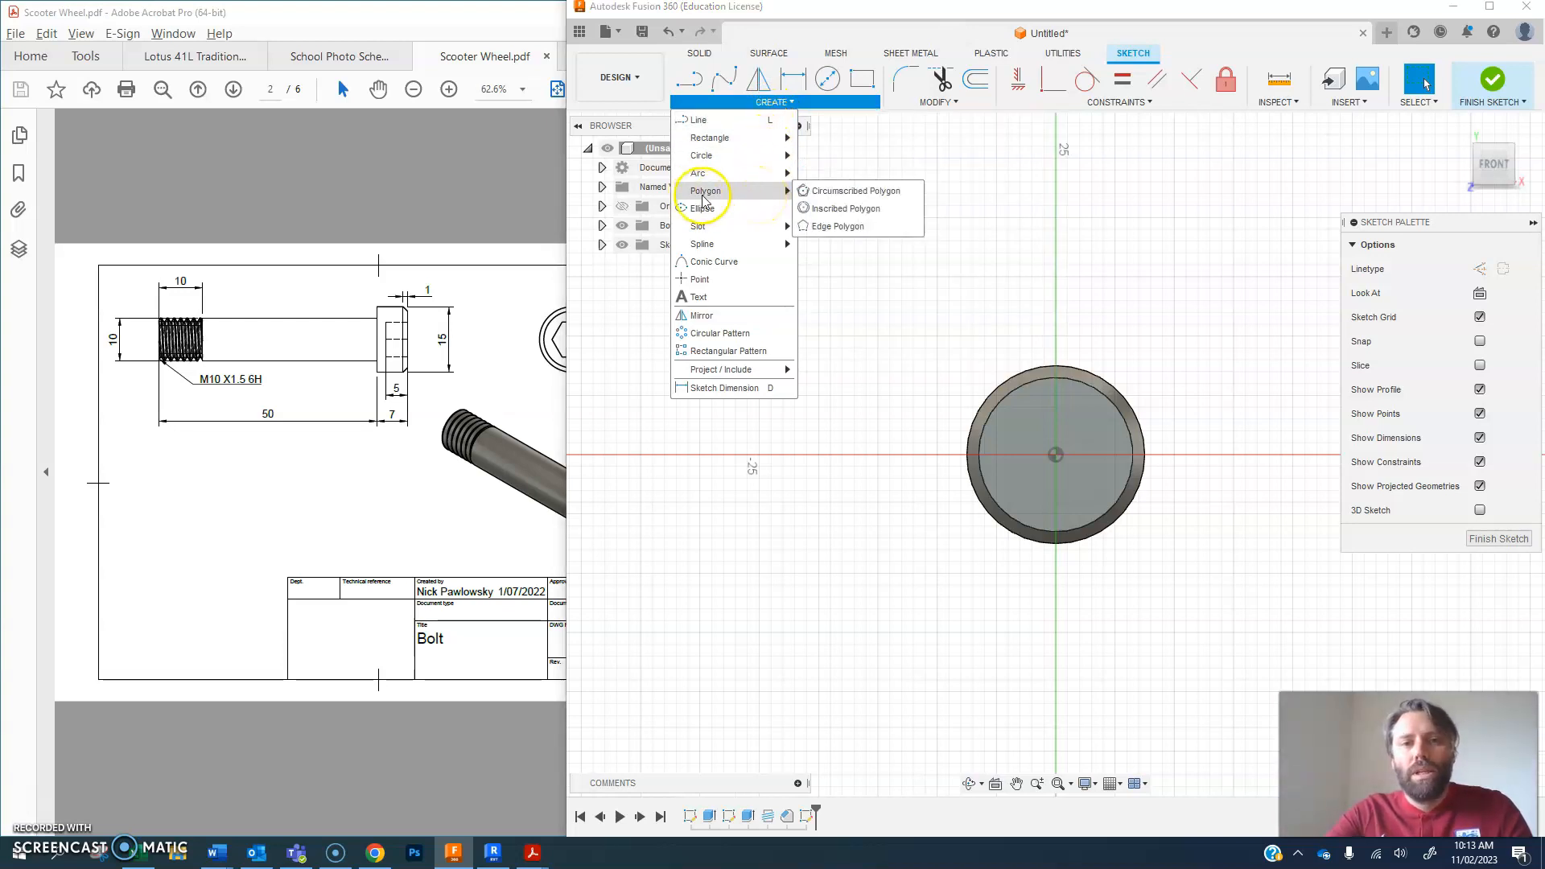
left_click(845, 193)
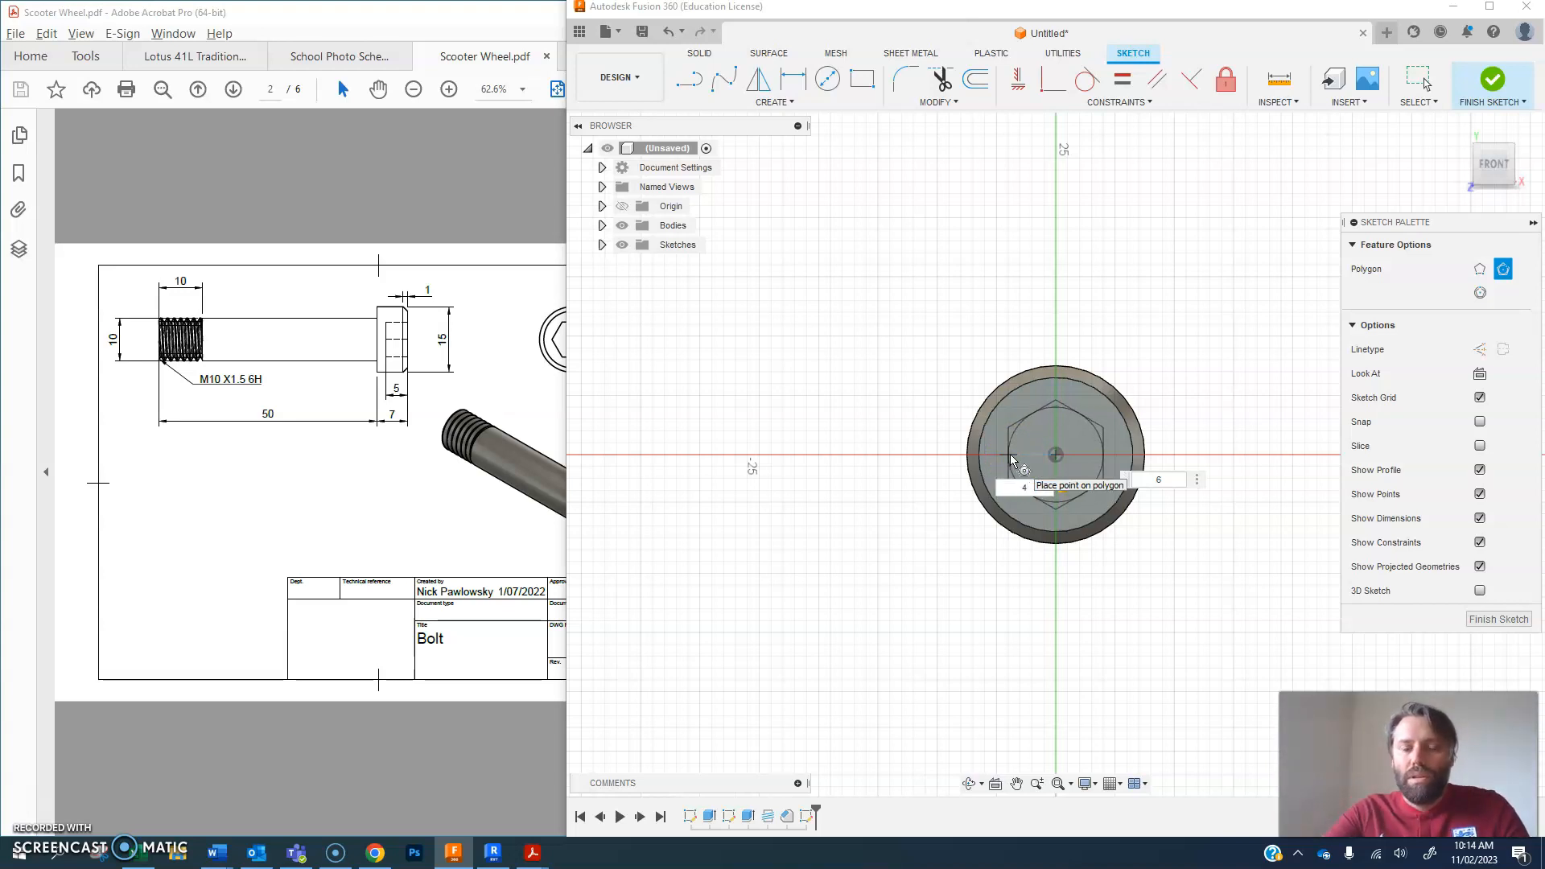
key("Return")
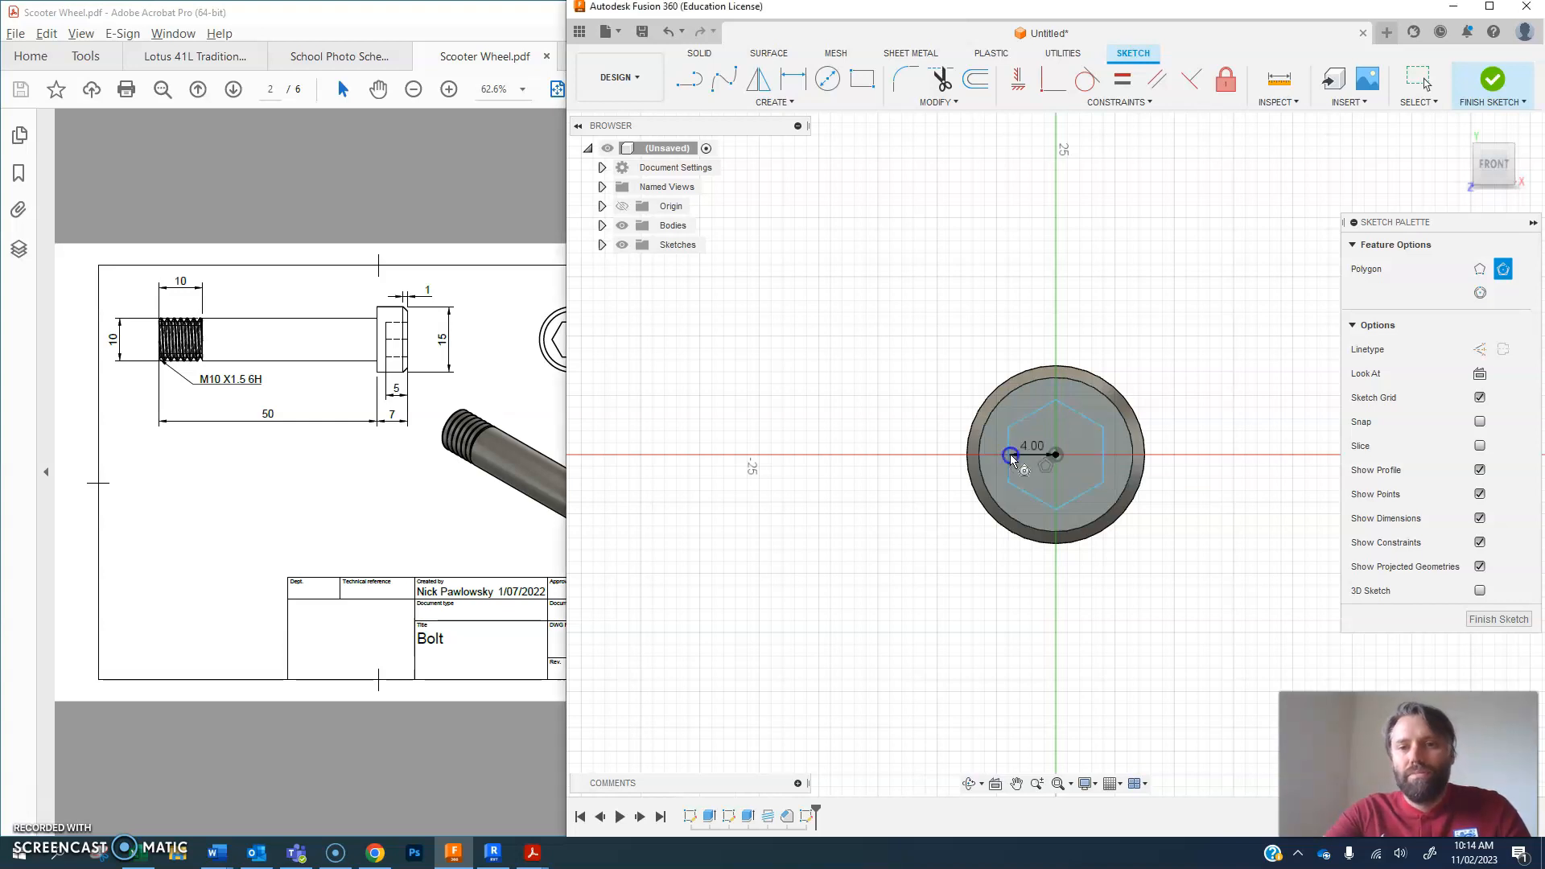
left_click(1479, 158)
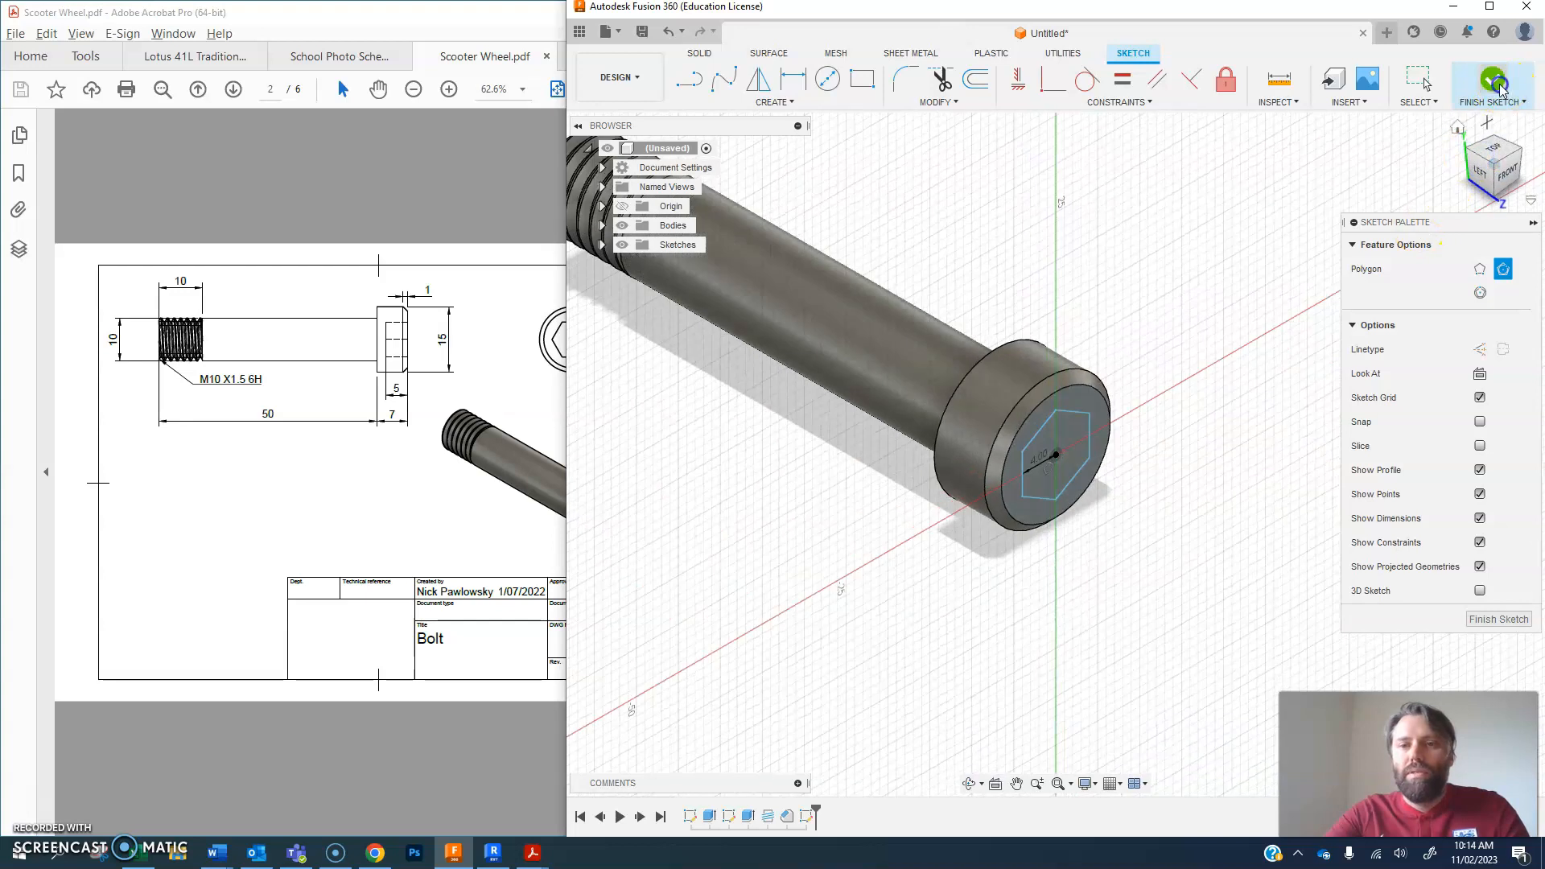
left_click(1491, 80)
- Extrude the hexagon profile inward as a cut in the bolt head to form the hex socket
left_click(689, 79)
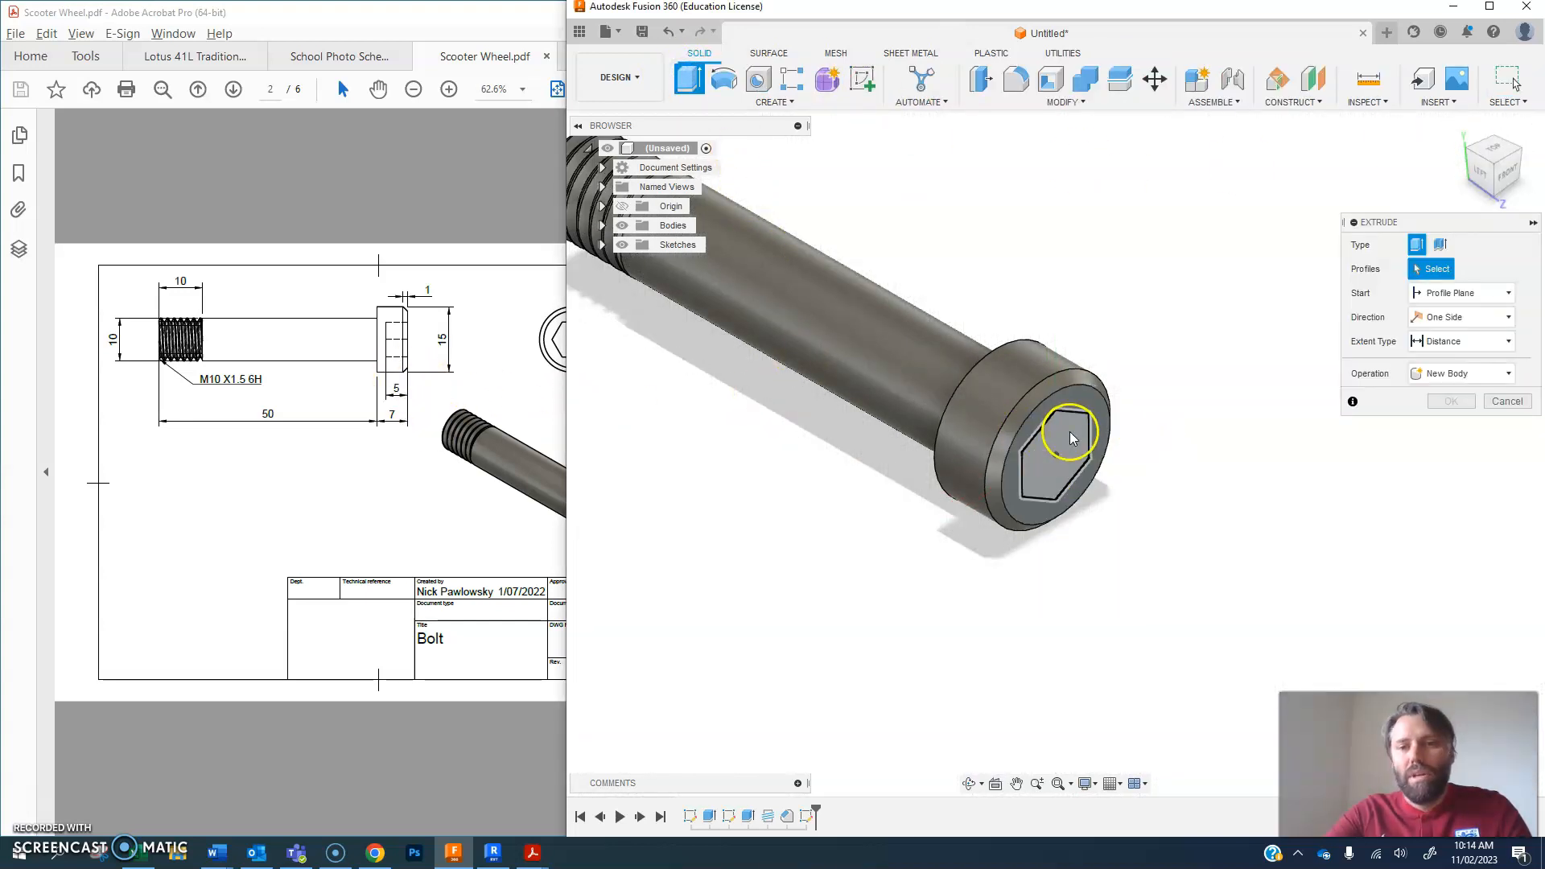
left_click(1071, 473)
left_click_drag(1072, 477, 1029, 434)
left_click(1451, 474)
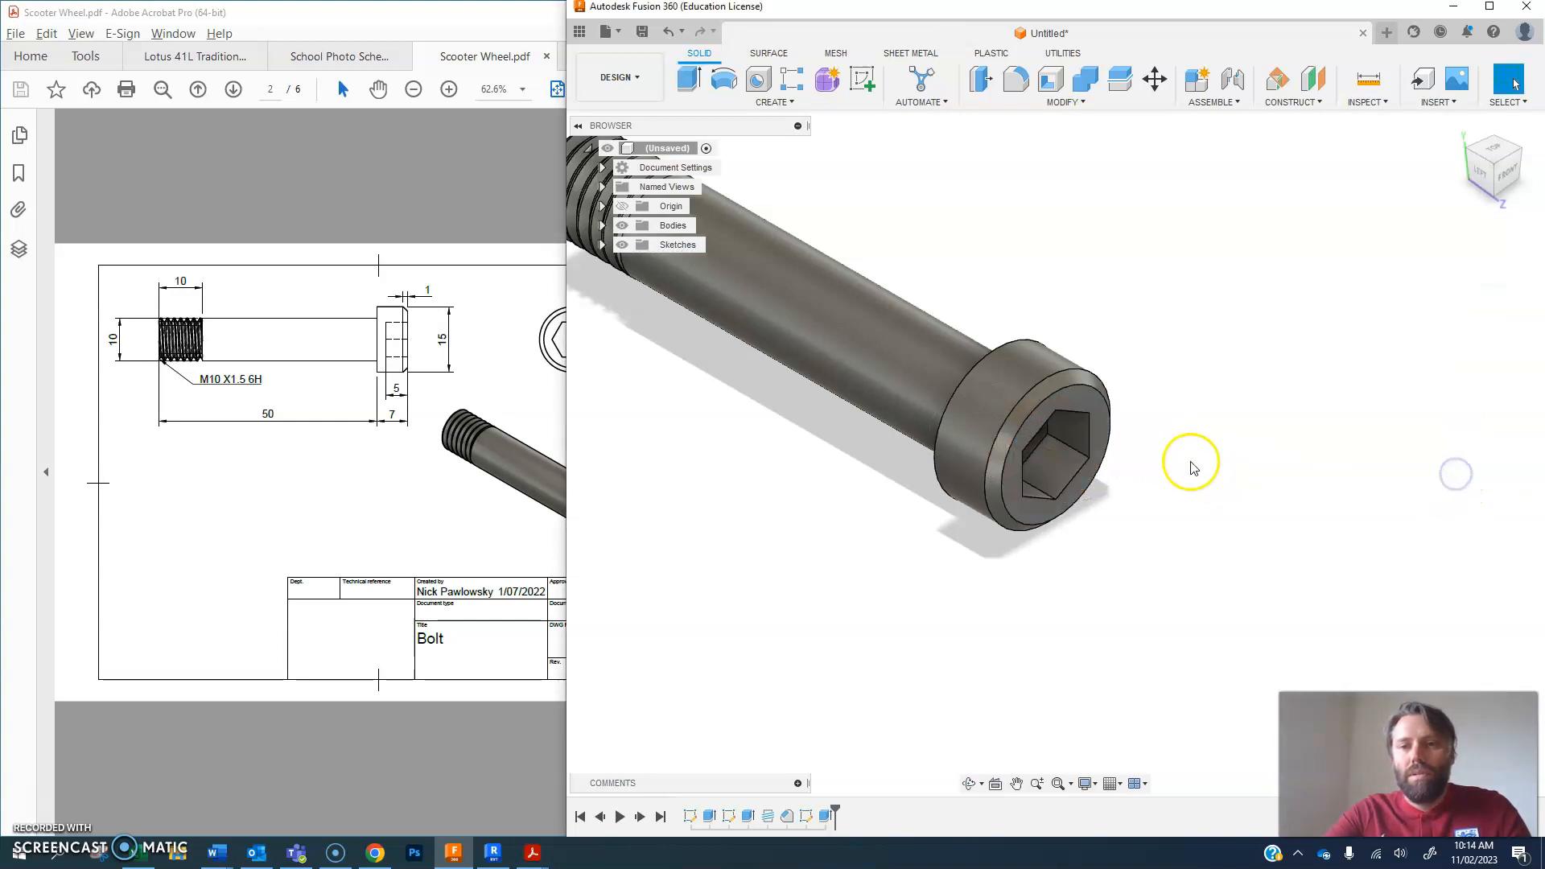
- Play back the design timeline and inspect the whole bolt and its hex socket
scroll(1189, 455, "down", 3)
middle_click_drag(1165, 431, 1221, 413)
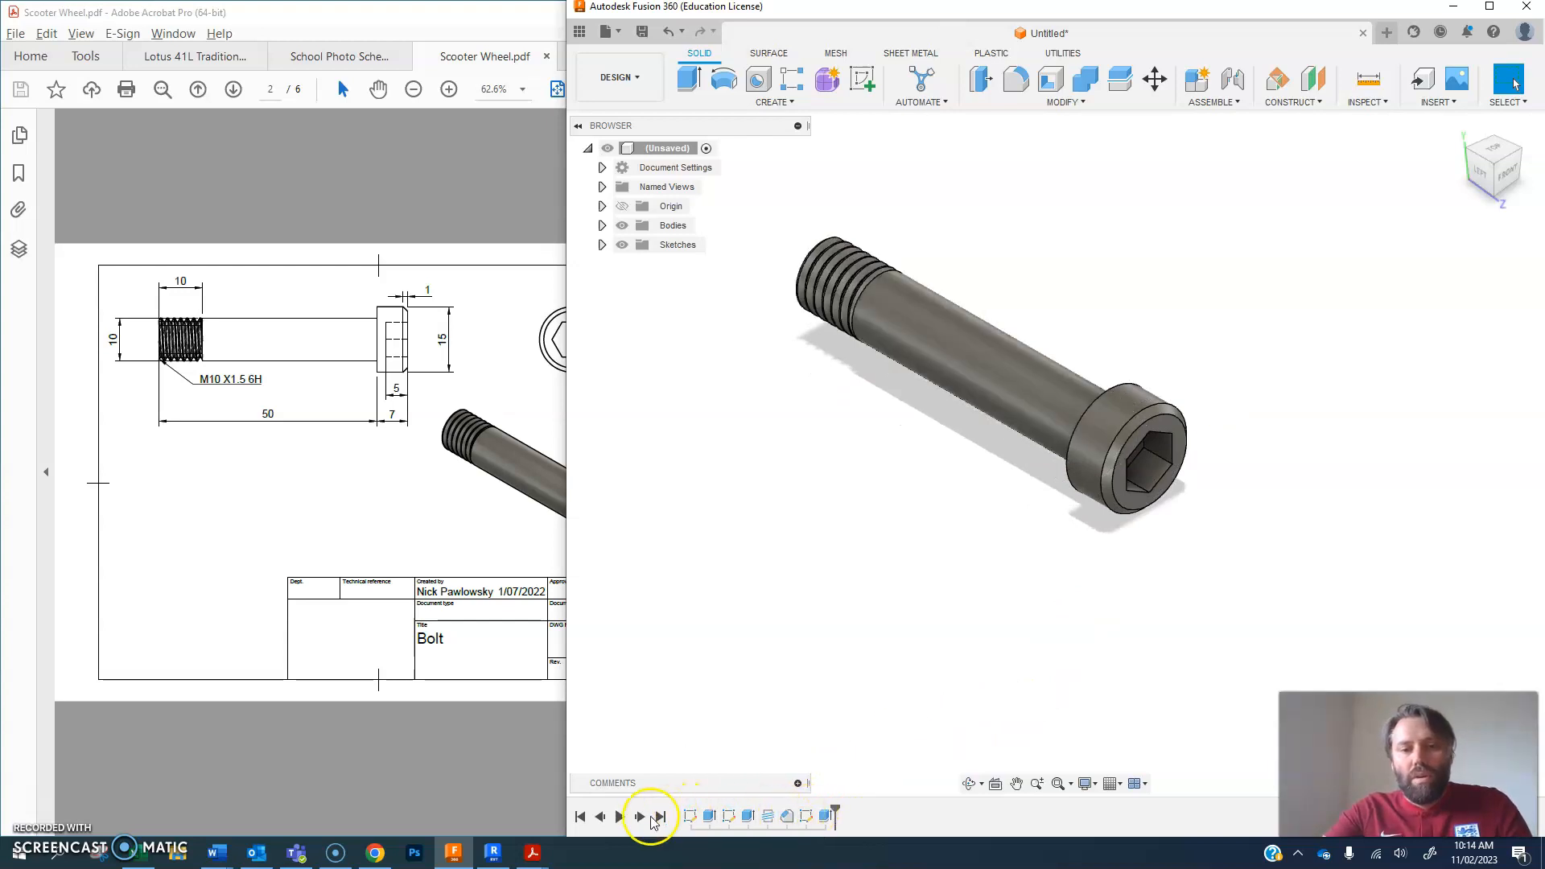
left_click(616, 816)
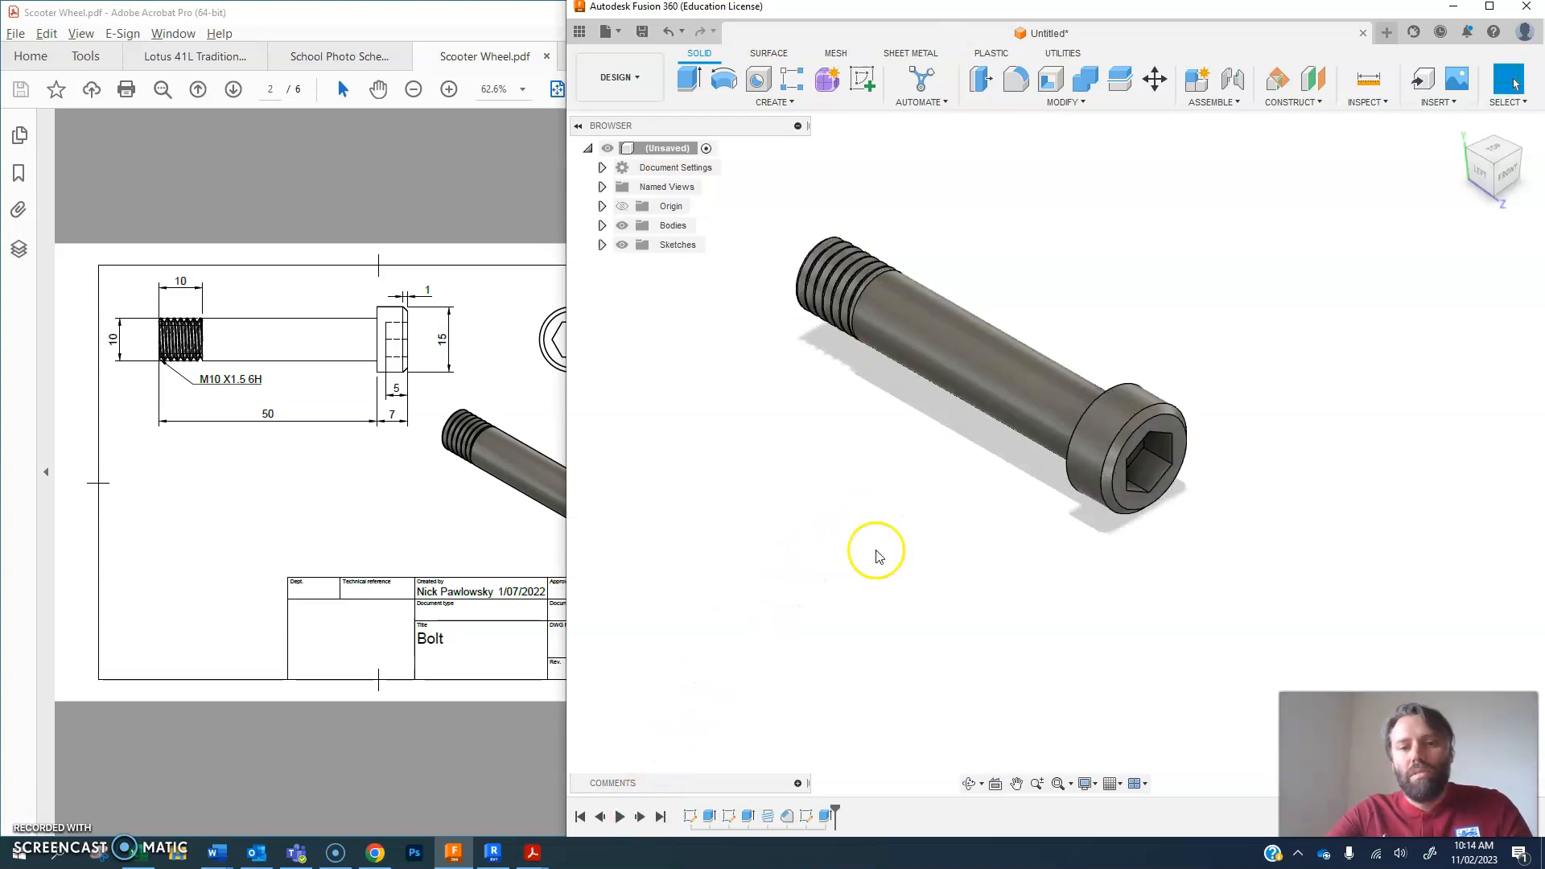
scroll(1178, 415, "up", 2)
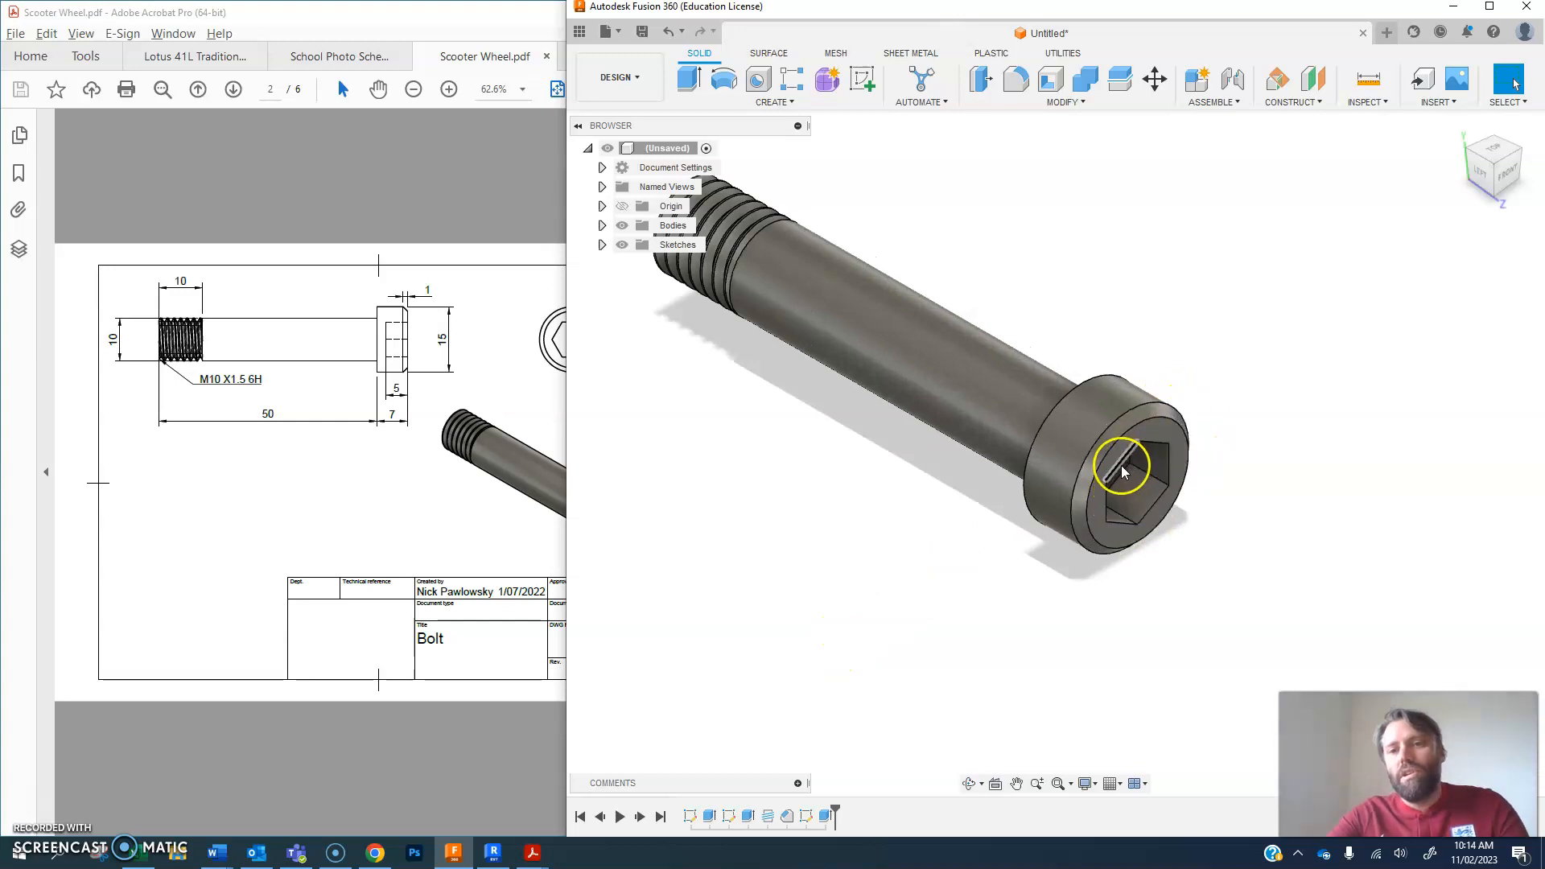
scroll(1127, 468, "down", 3)
mouse_move(1496, 187)
left_mouse_down()
mouse_move(1497, 107)
mouse_move(1479, 178)
left_mouse_up()
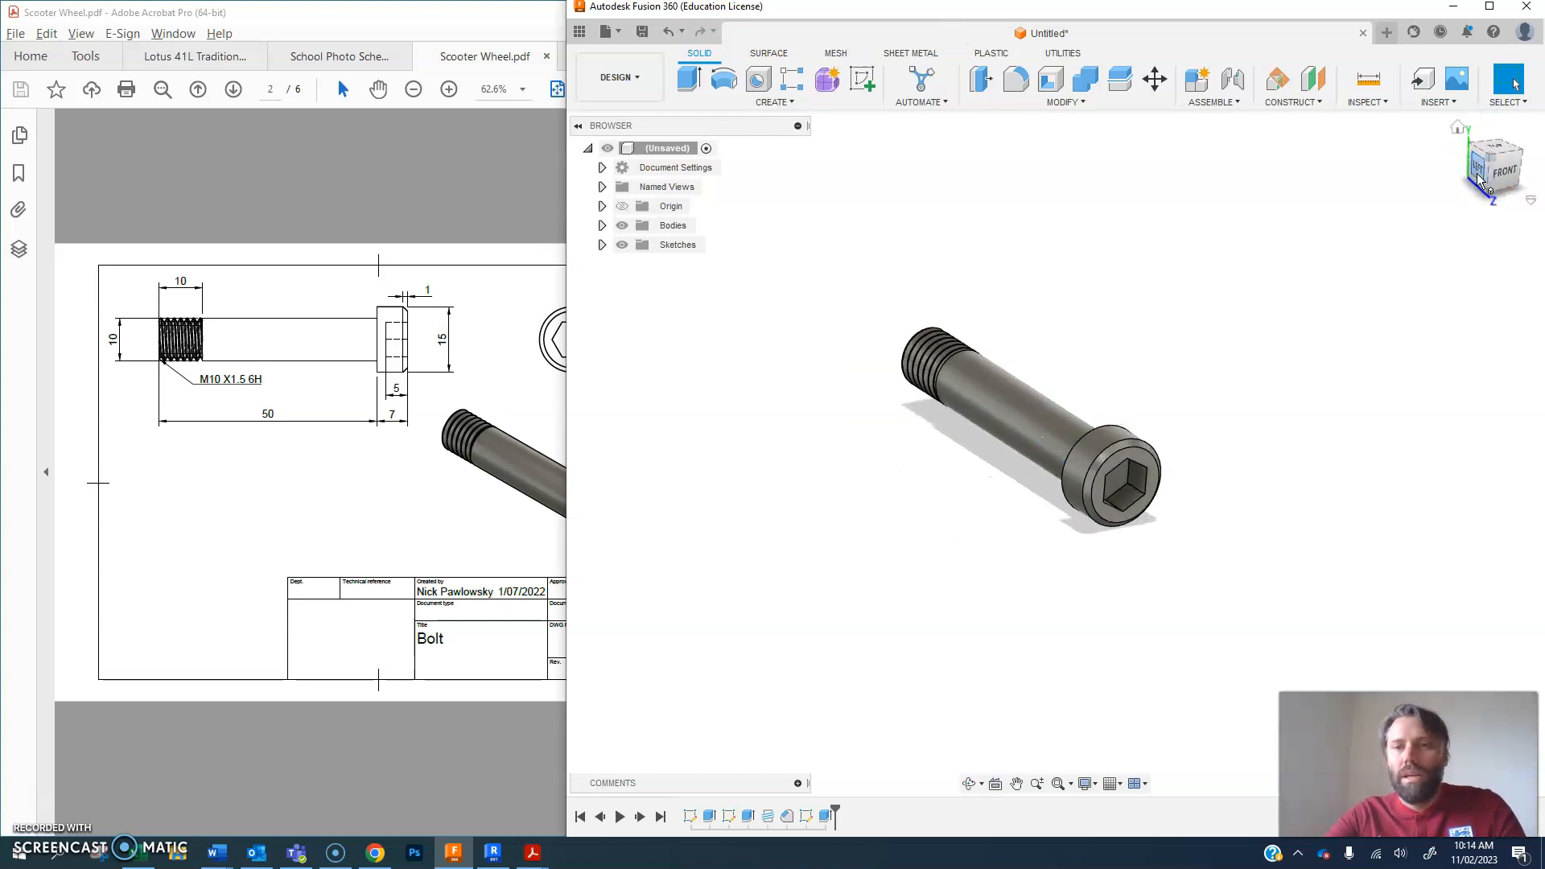
- Maximize the modelling window and apply the Gold - Polished appearance to the entire bolt body
left_click(1489, 7)
key("a")
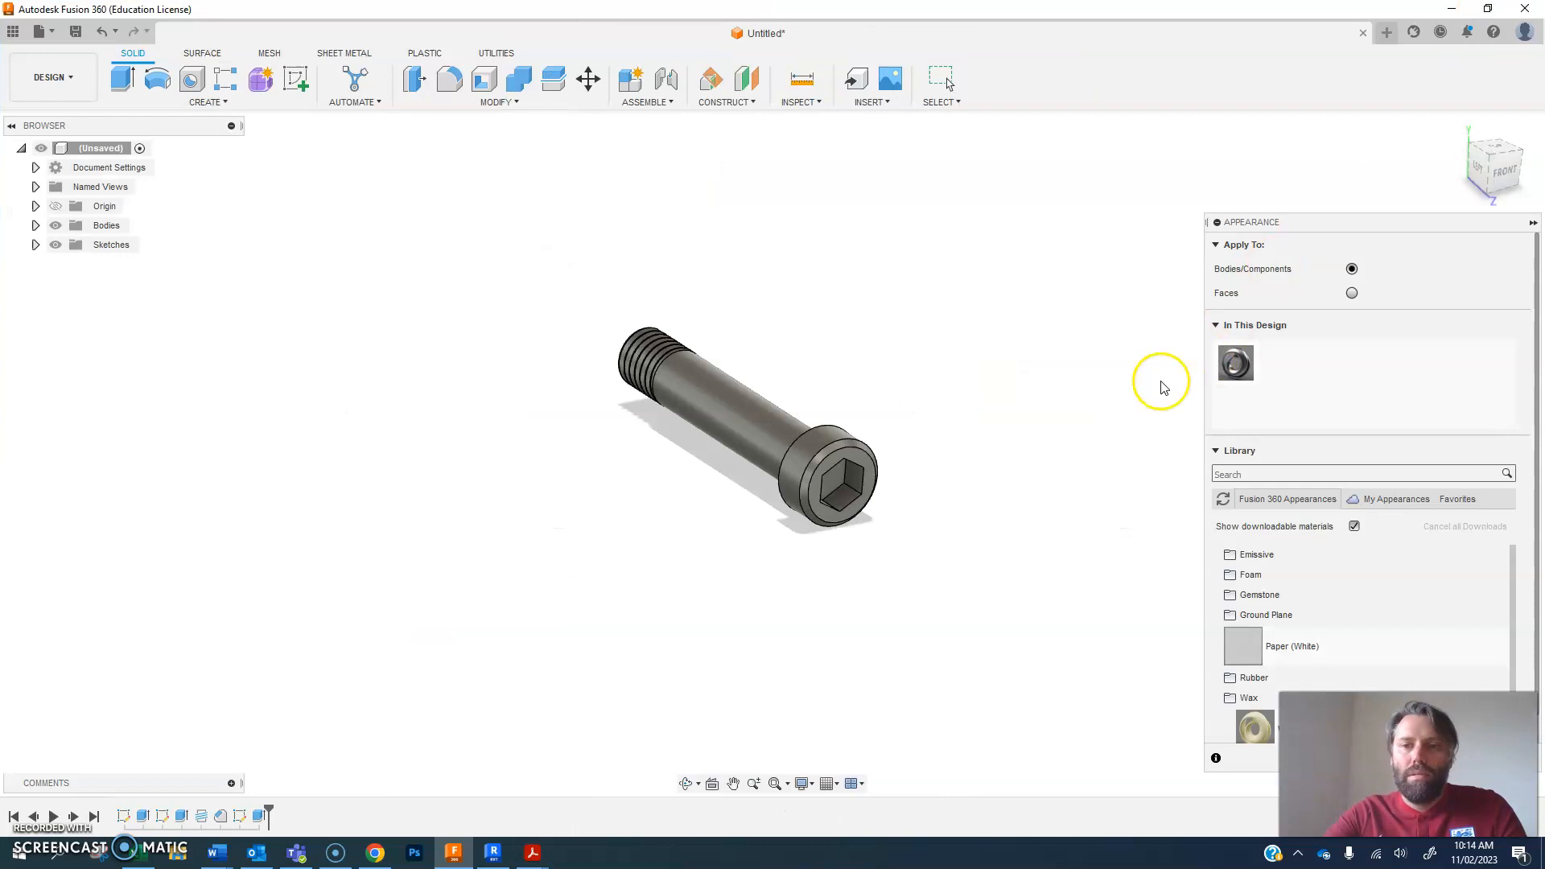
left_click_drag(1363, 230, 1228, 168)
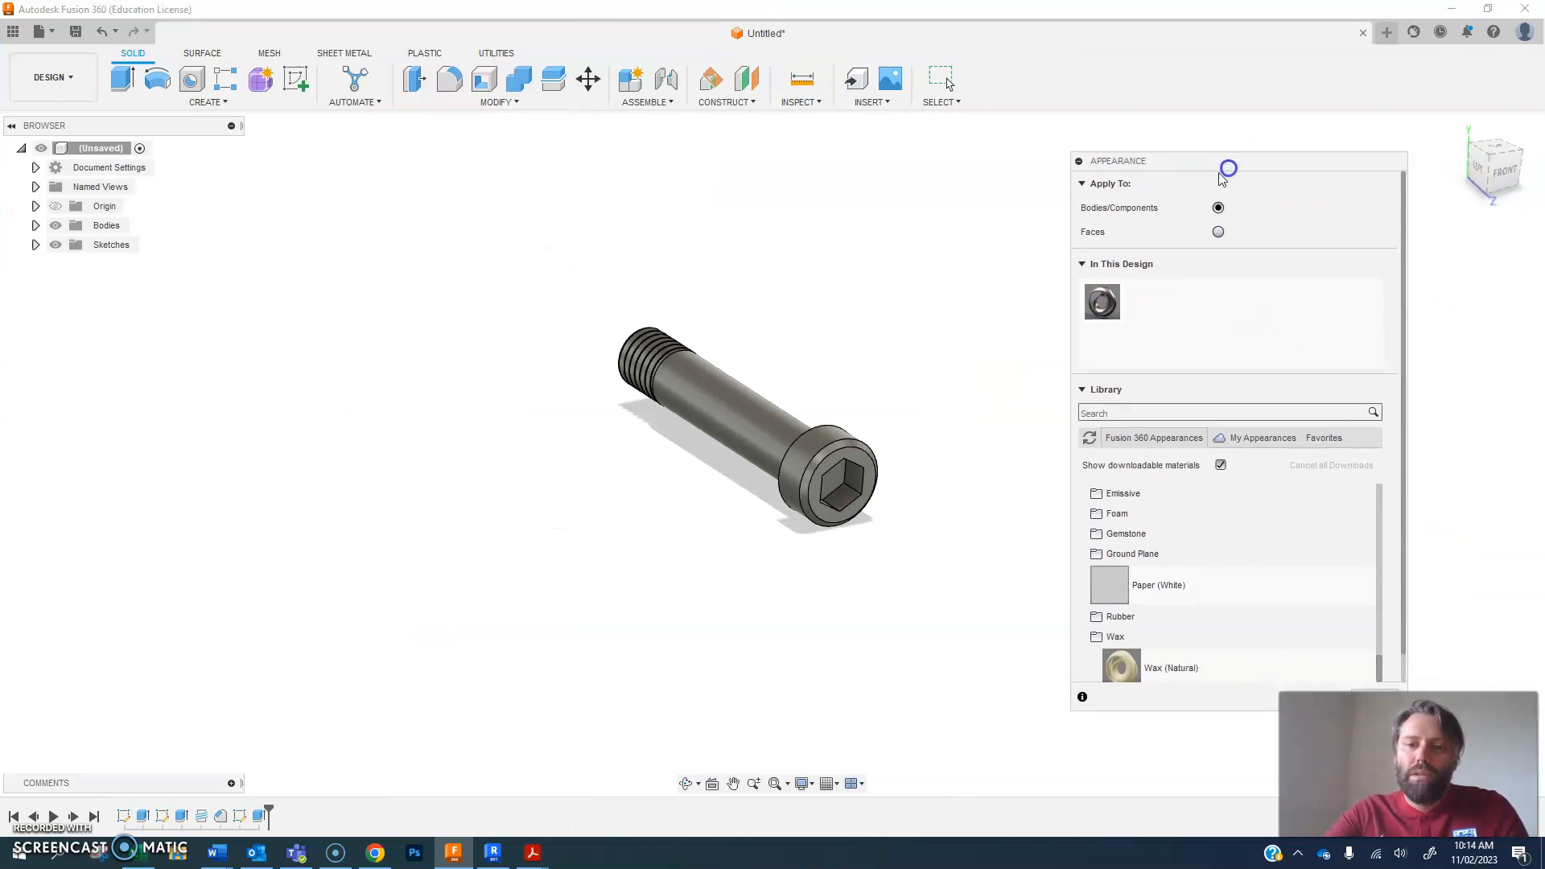
left_click(1146, 560)
scroll(1155, 562, "up", 5)
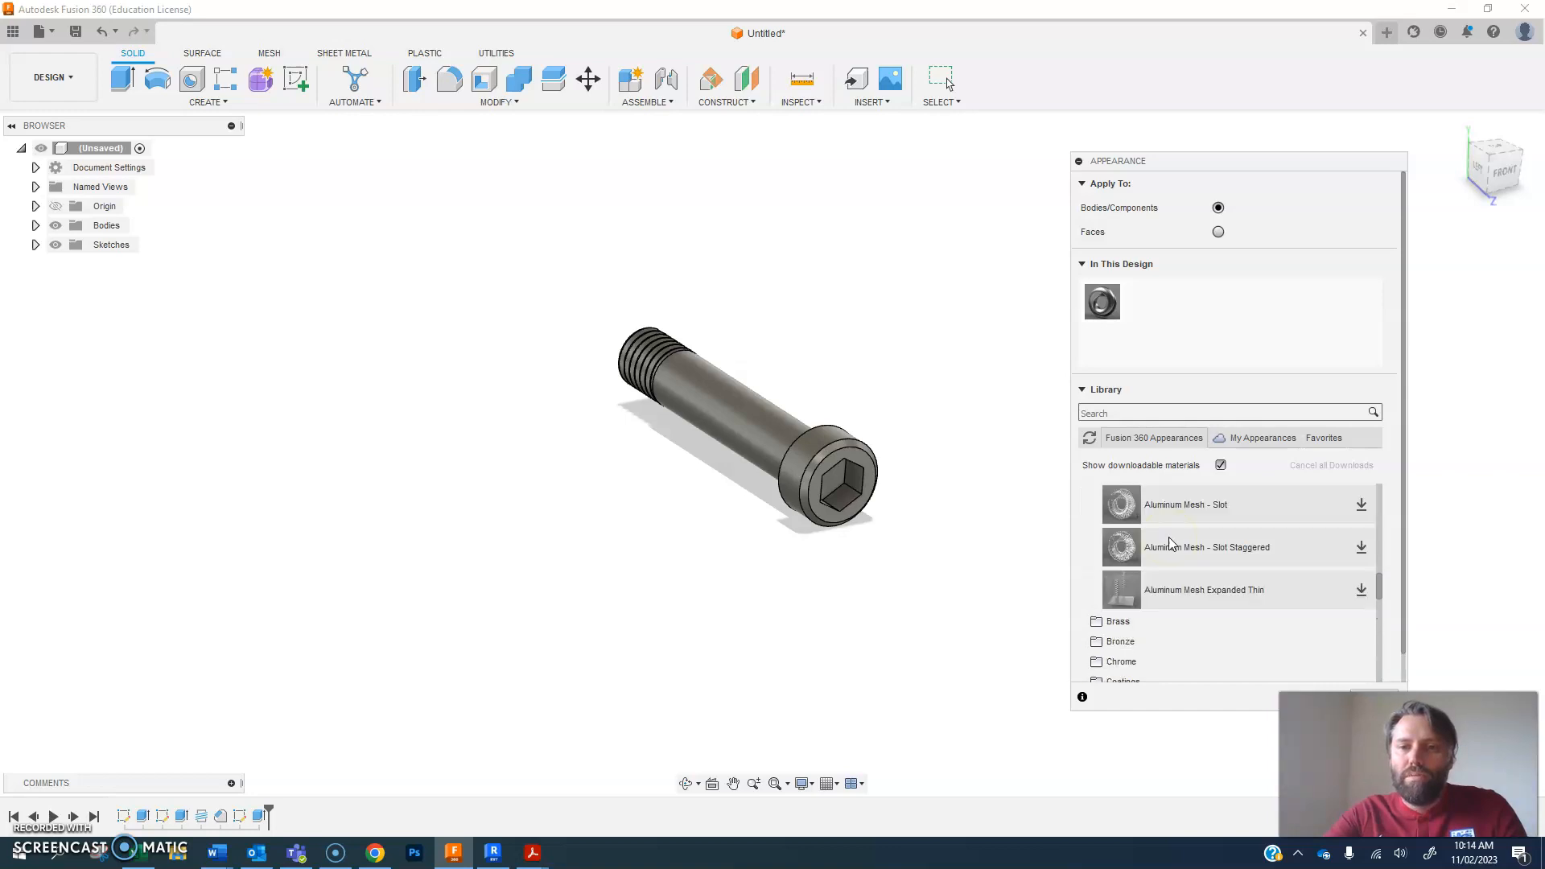
scroll(1169, 544, "down", 3)
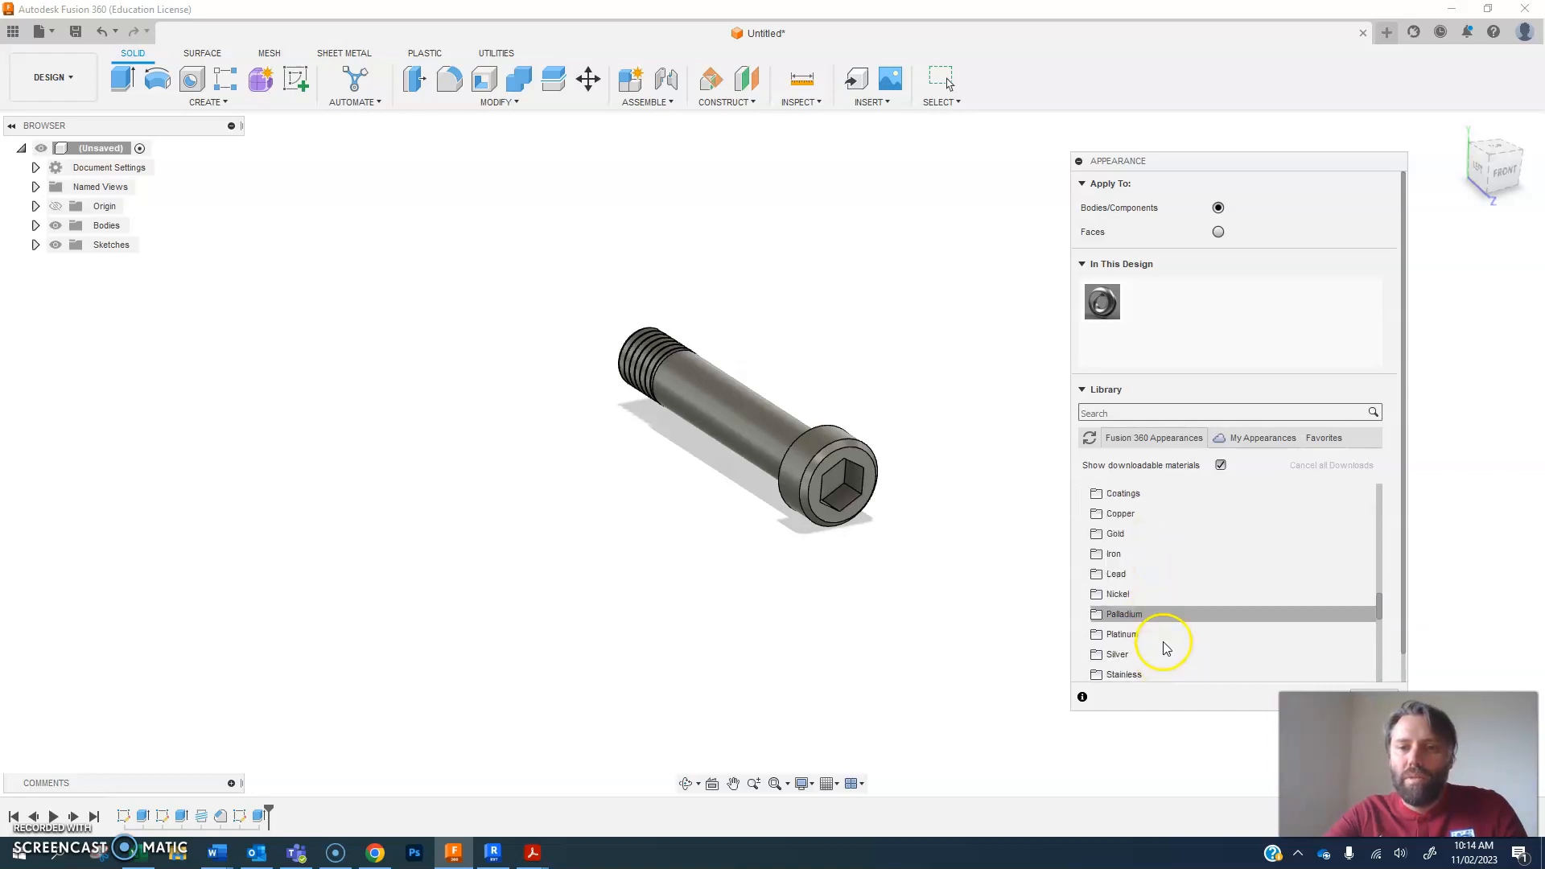
left_click(1179, 536)
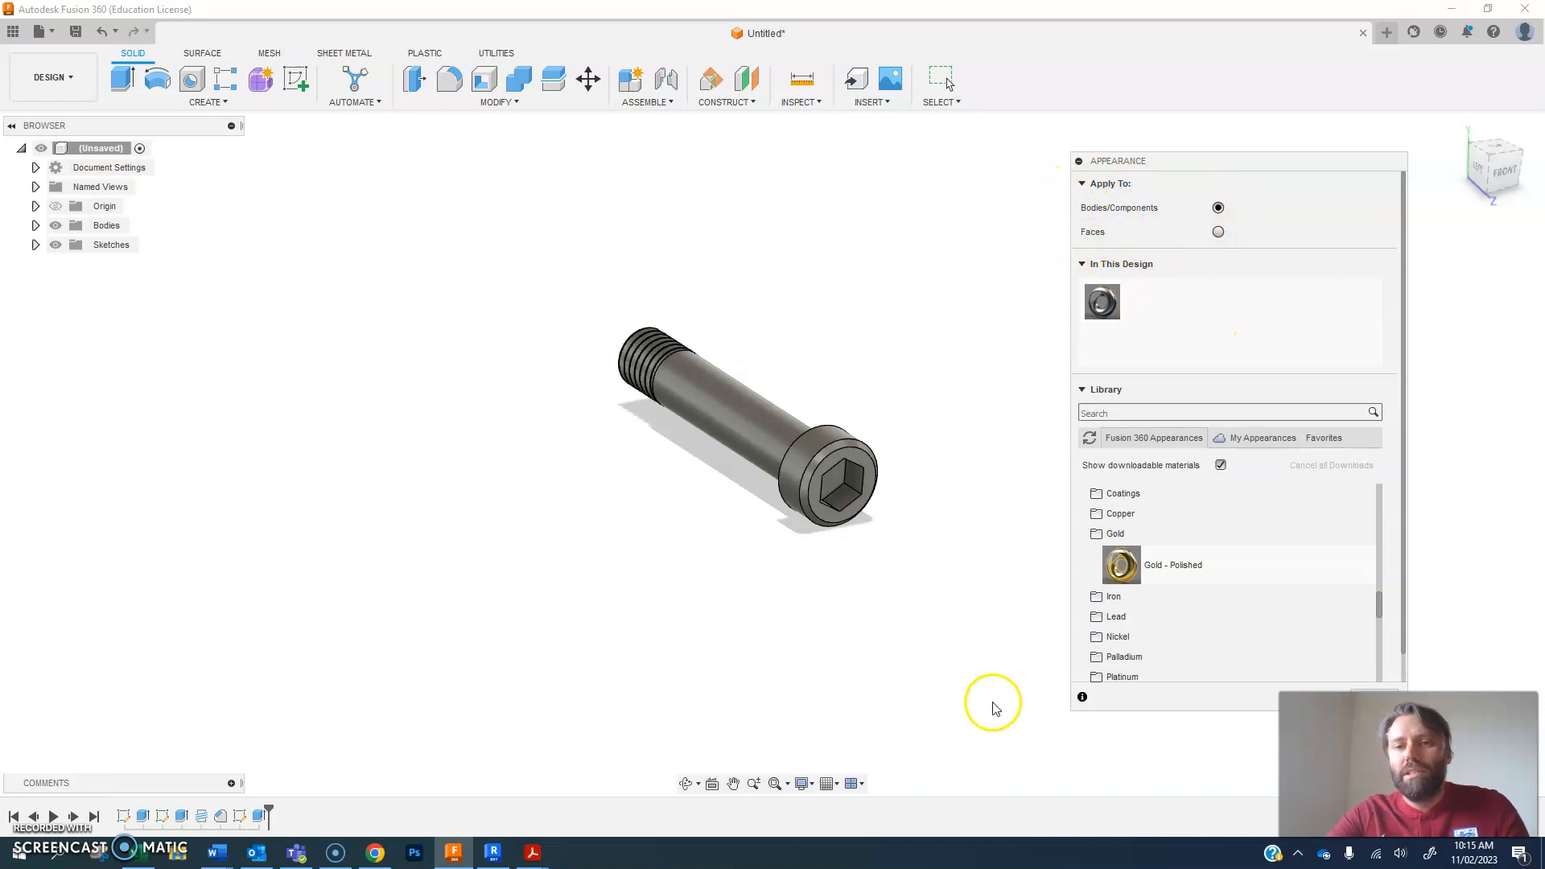
left_click_drag(1121, 563, 779, 425)
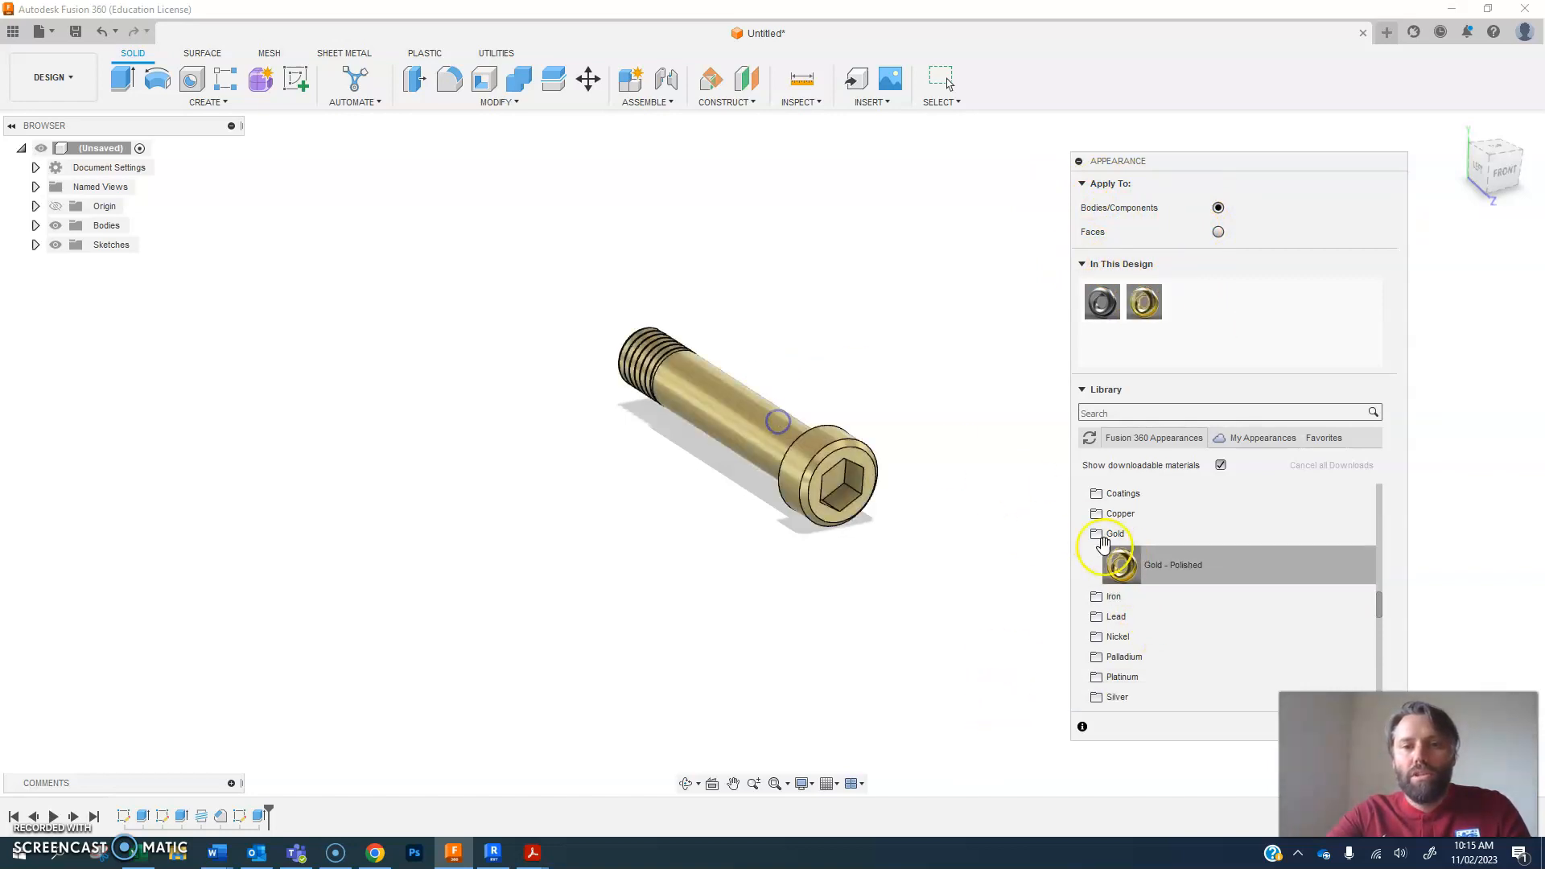
- Switch appearance assignment to individual faces and apply Steel - Satin to the cylindrical side of the bolt head
left_click_drag(1478, 173, 1477, 174)
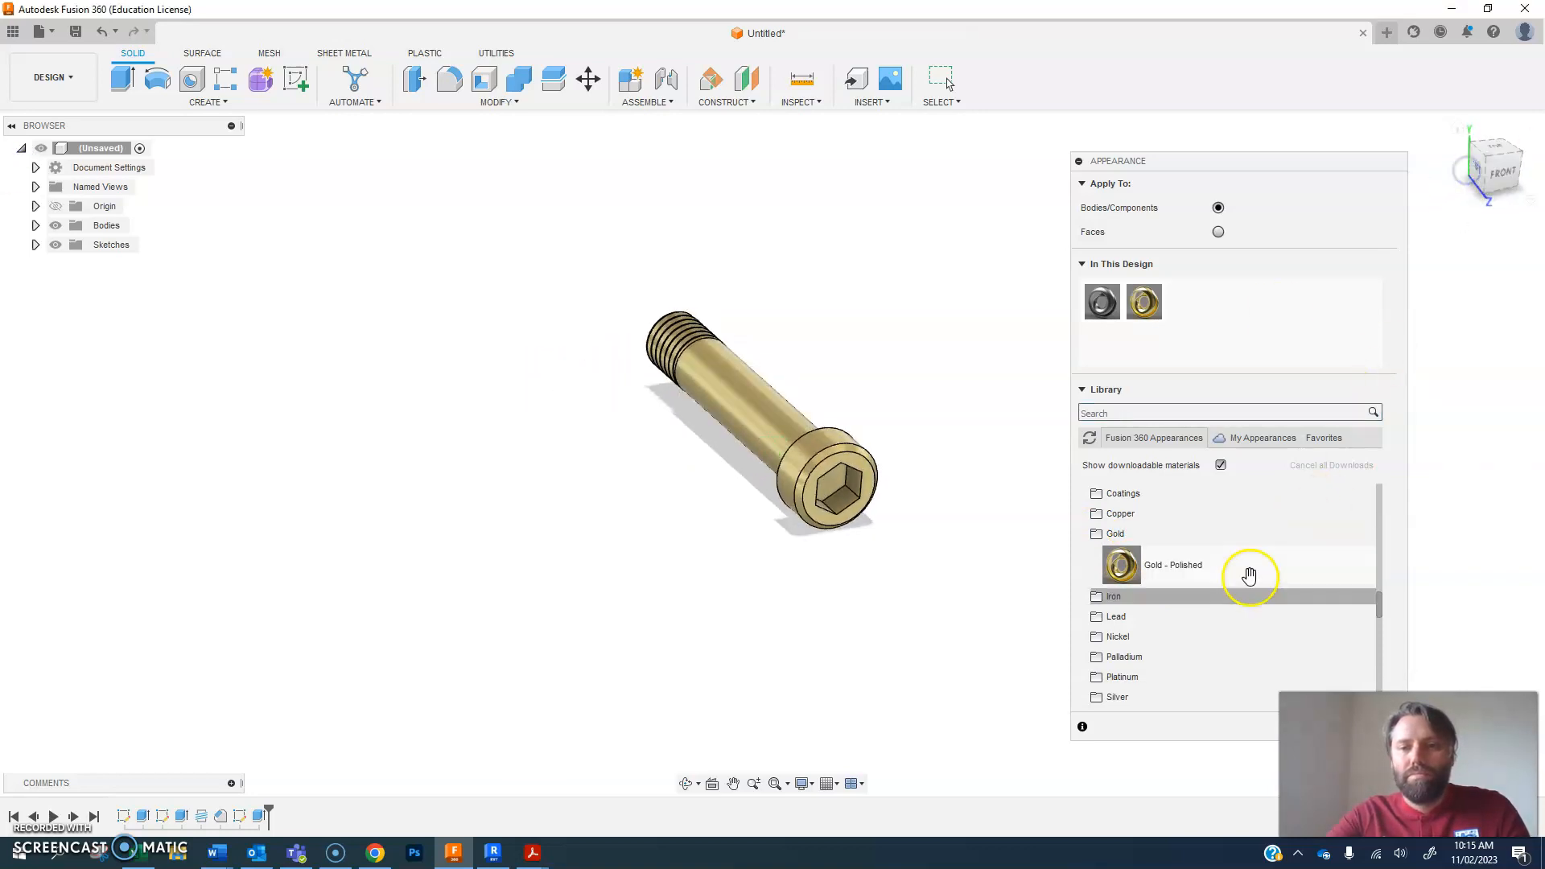
scroll(792, 487, "up", 4)
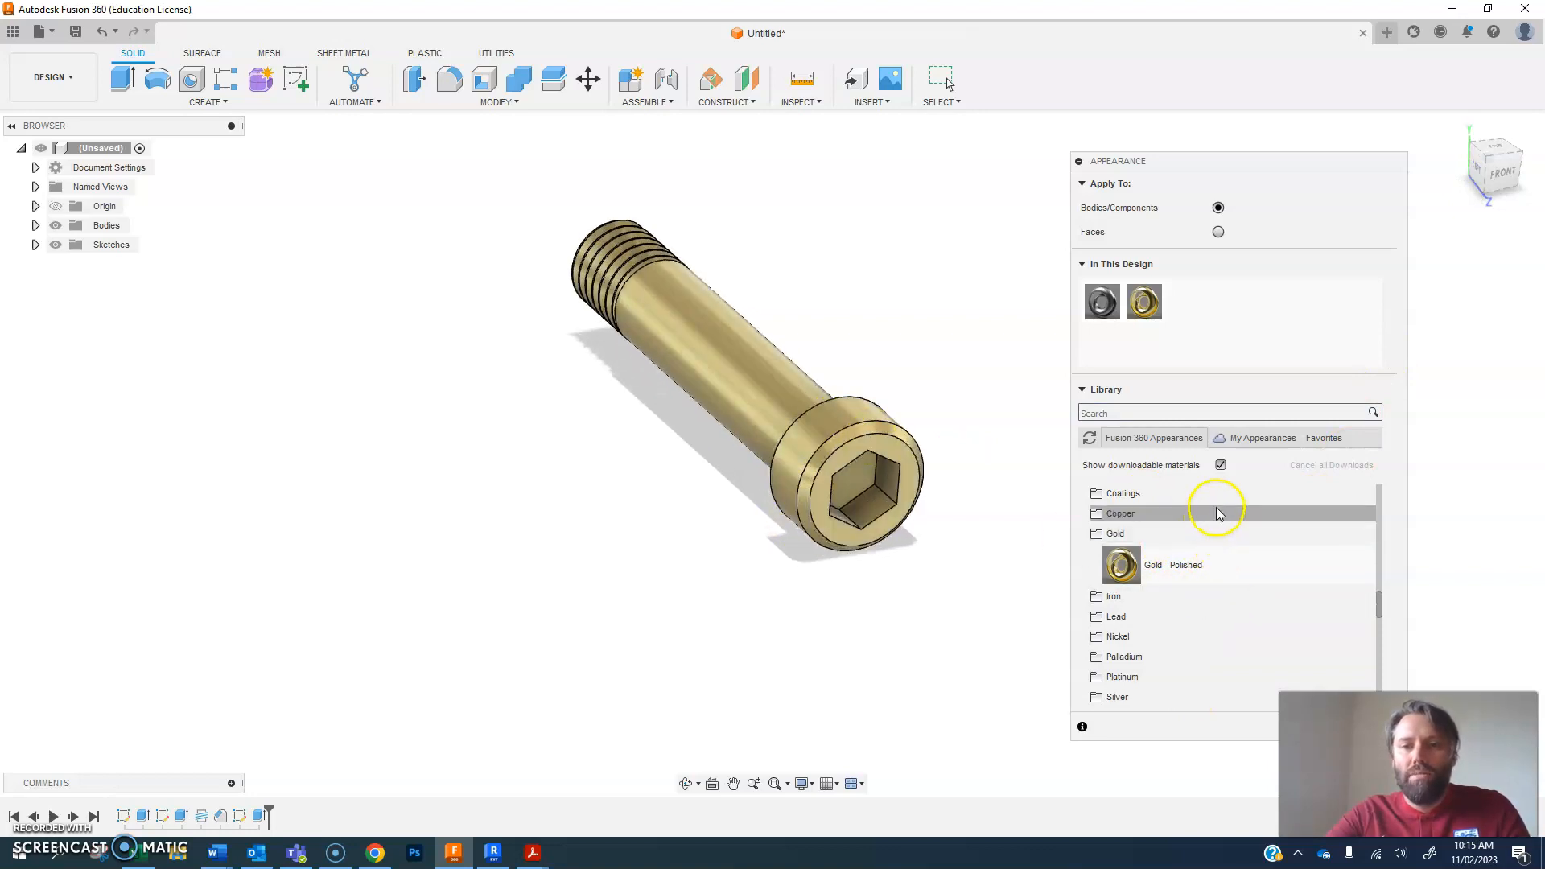
scroll(1196, 593, "down", 1)
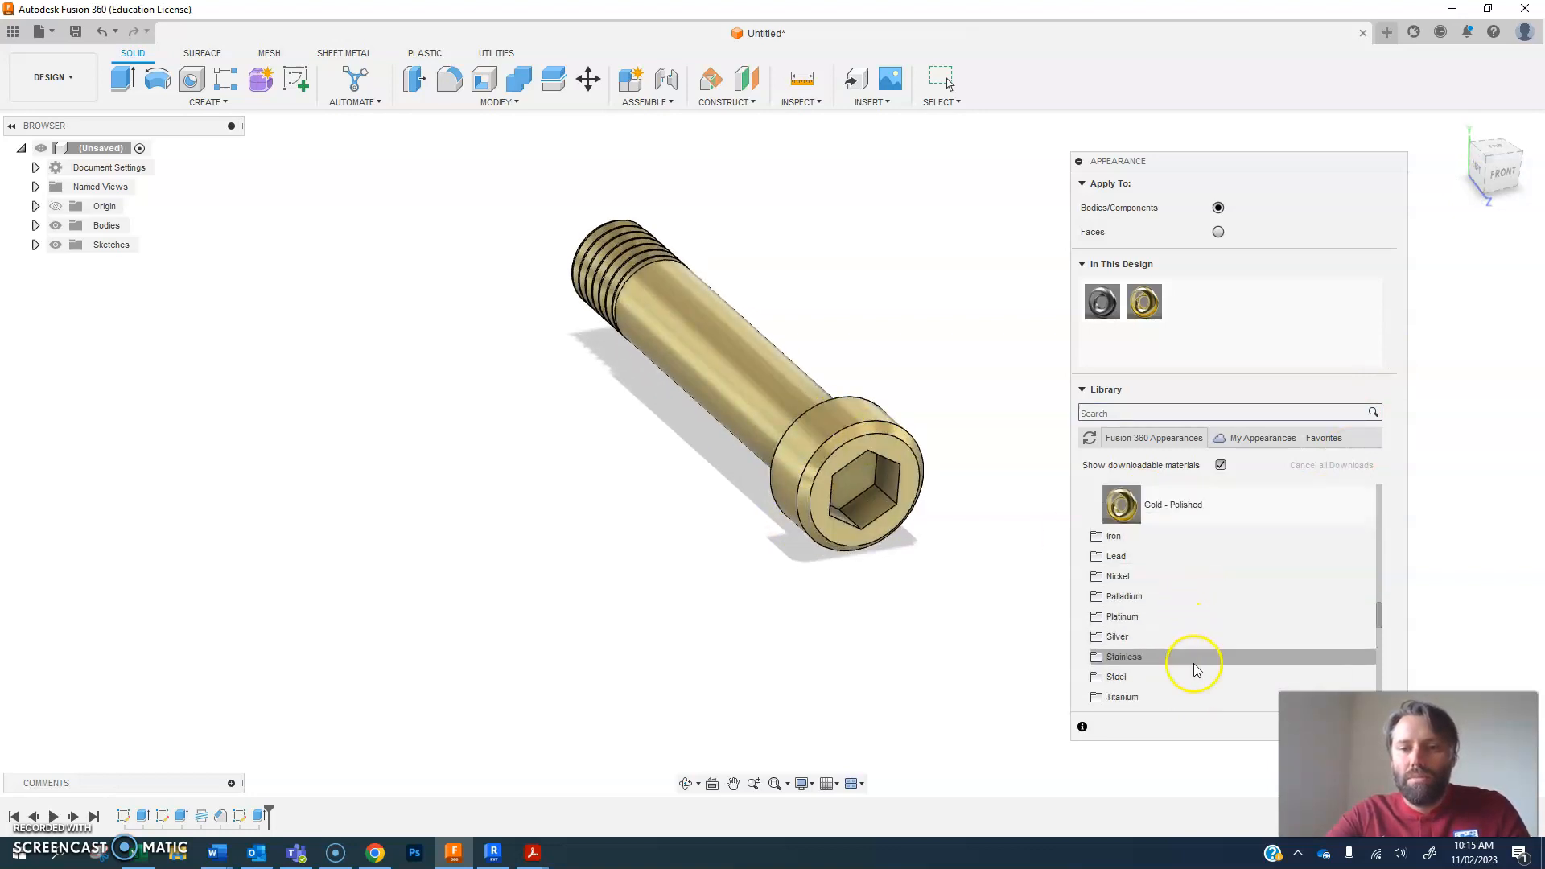
scroll(1196, 670, "down", 1)
left_click(1179, 600)
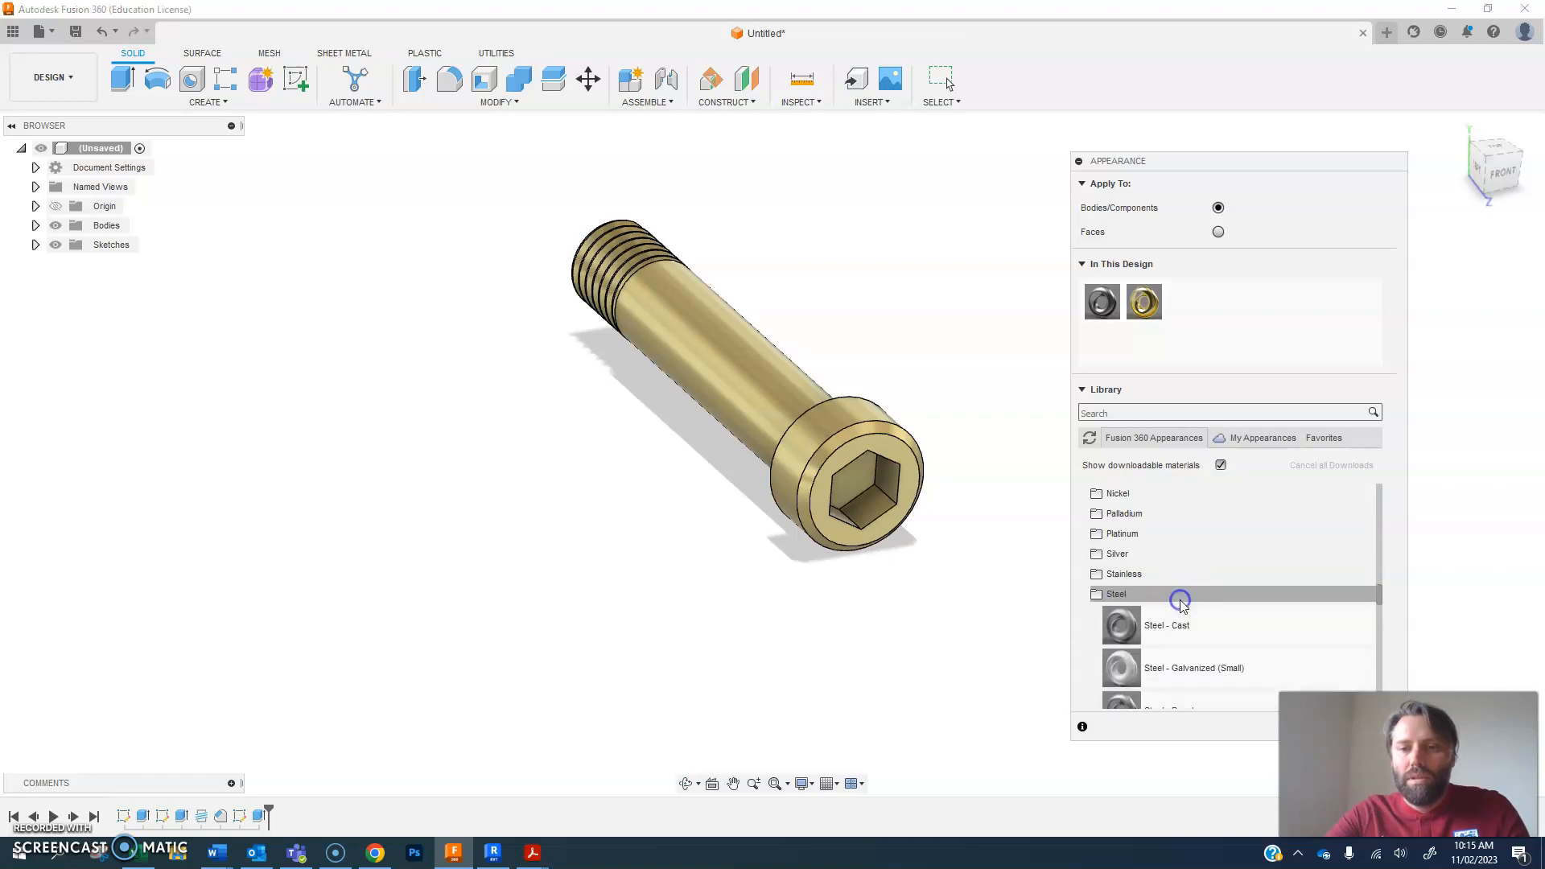
scroll(1174, 640, "down", 3)
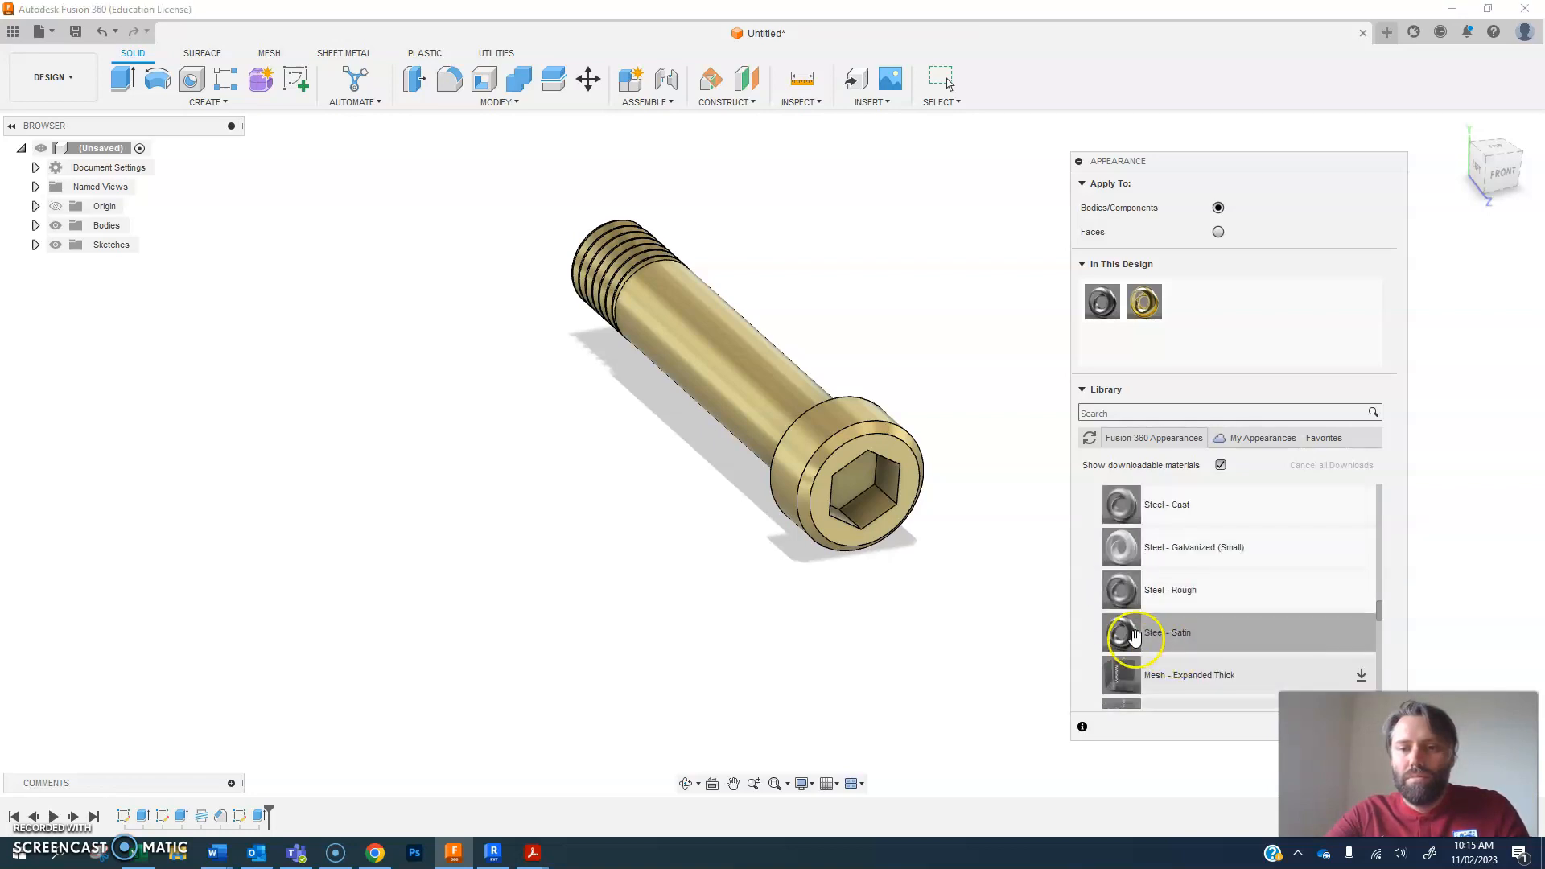
left_click_drag(1126, 633, 1194, 631)
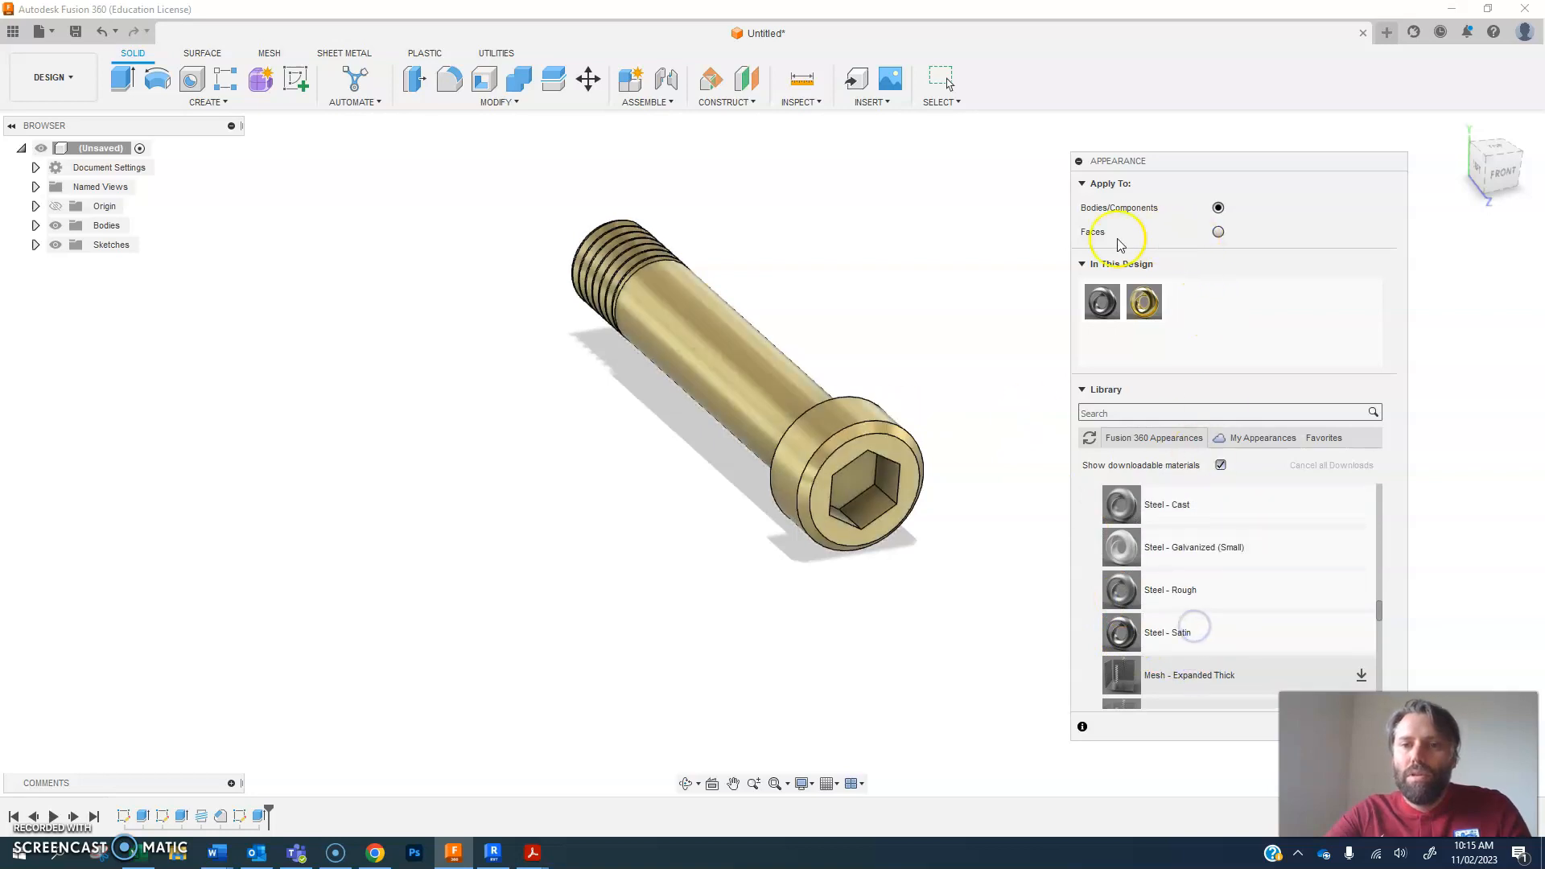
left_click(1199, 611)
left_click_drag(1196, 636, 833, 417)
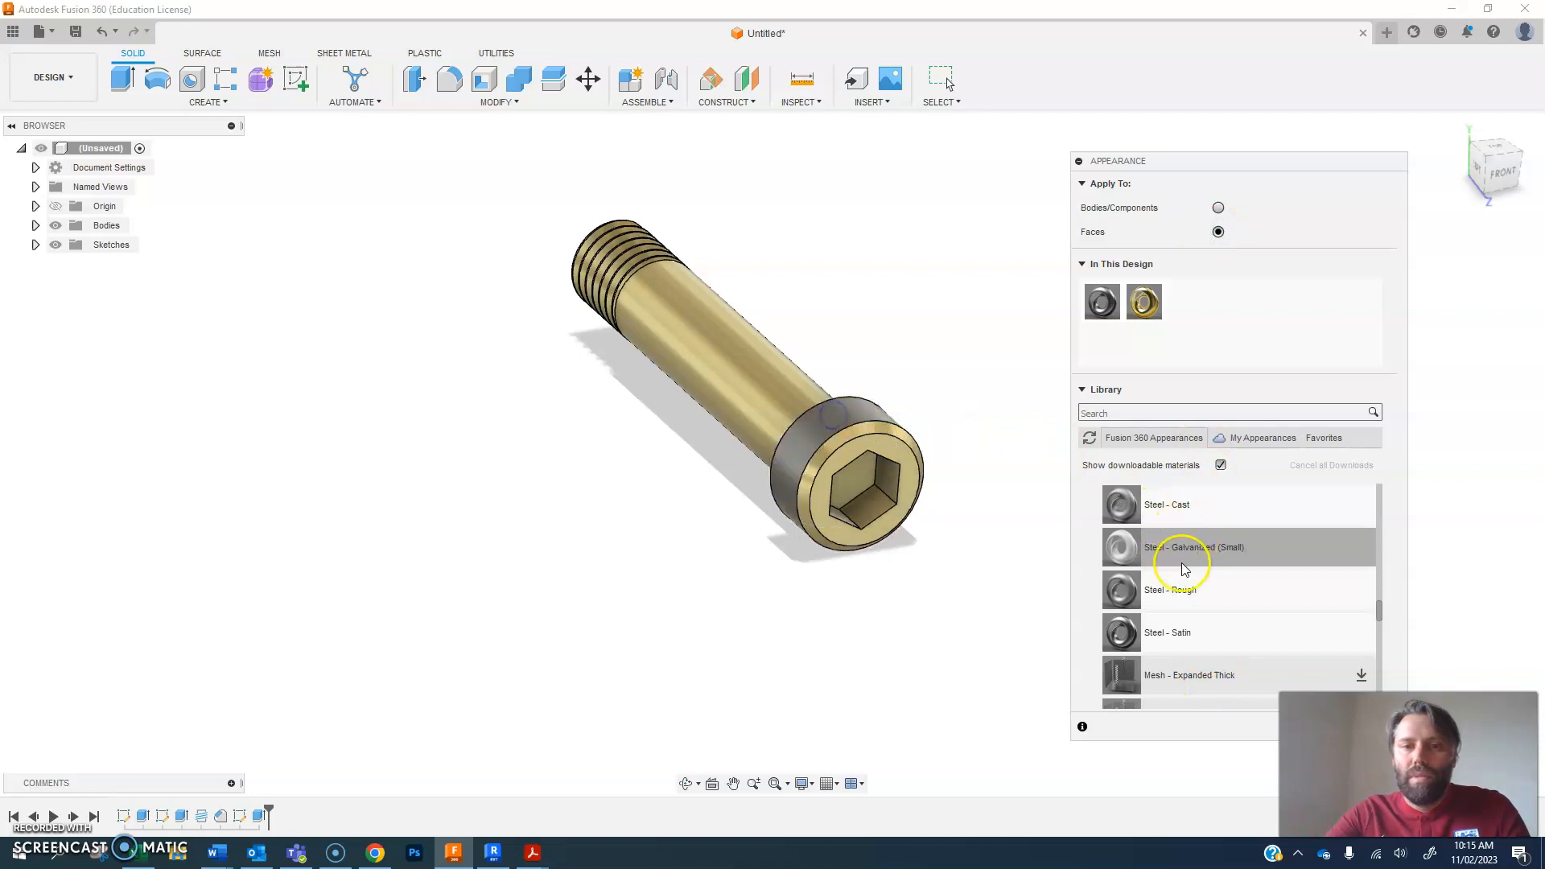
- Apply the Steel - Rough appearance to the chamfered face of the bolt head
left_click_drag(1280, 590, 905, 471)
scroll(875, 482, "up", 3)
scroll(874, 482, "up", 3)
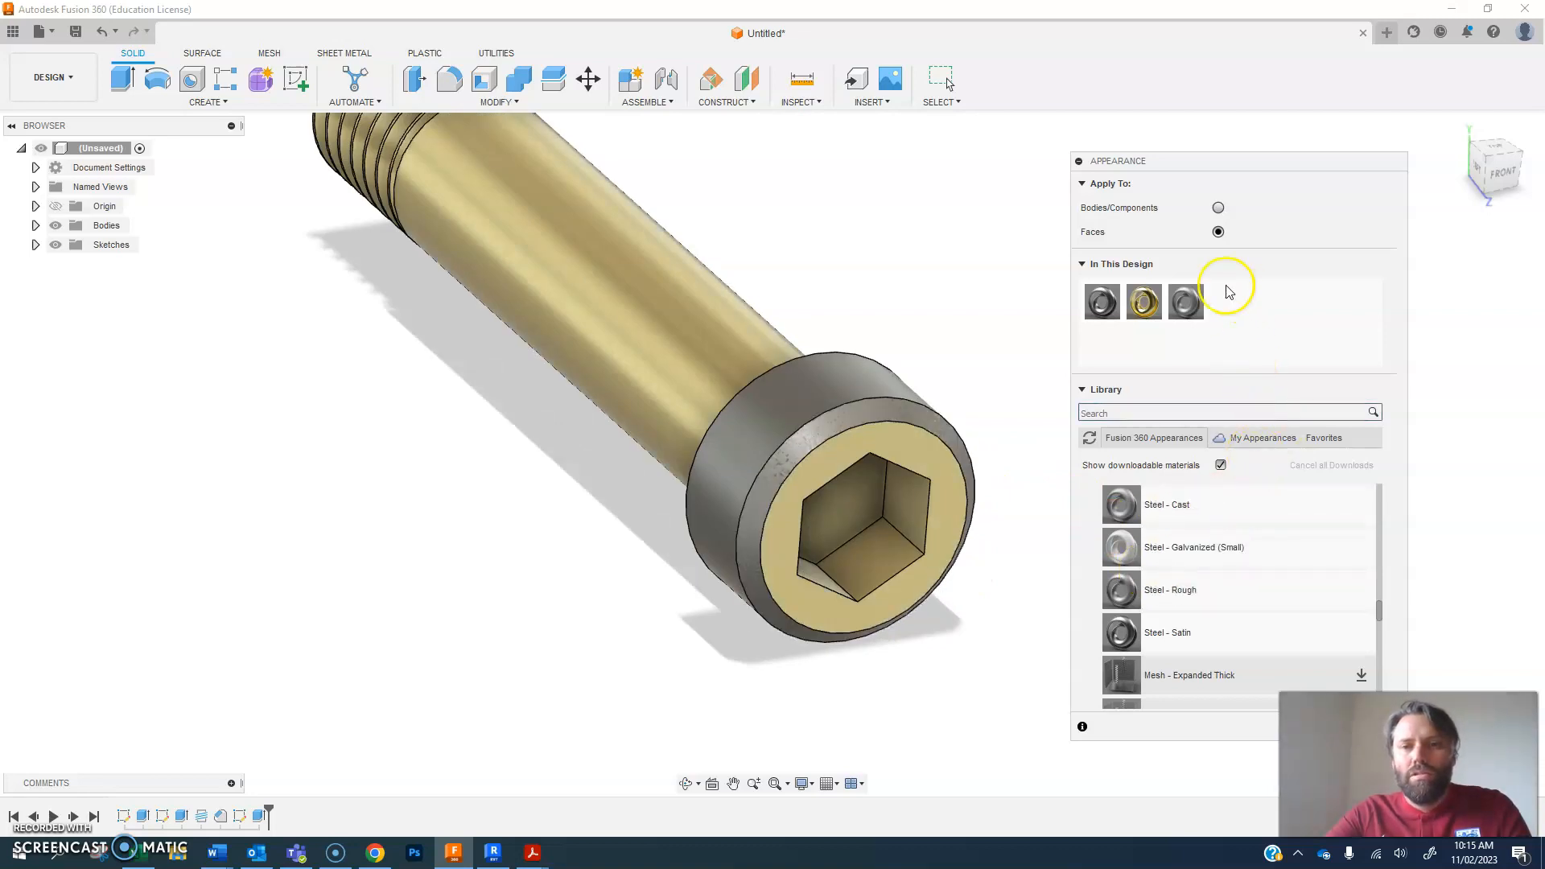
- Apply the Gold - Polished appearance to the whole bolt body, removing the appearances assigned to individual faces
left_click(1218, 209)
left_click_drag(1143, 302, 921, 480)
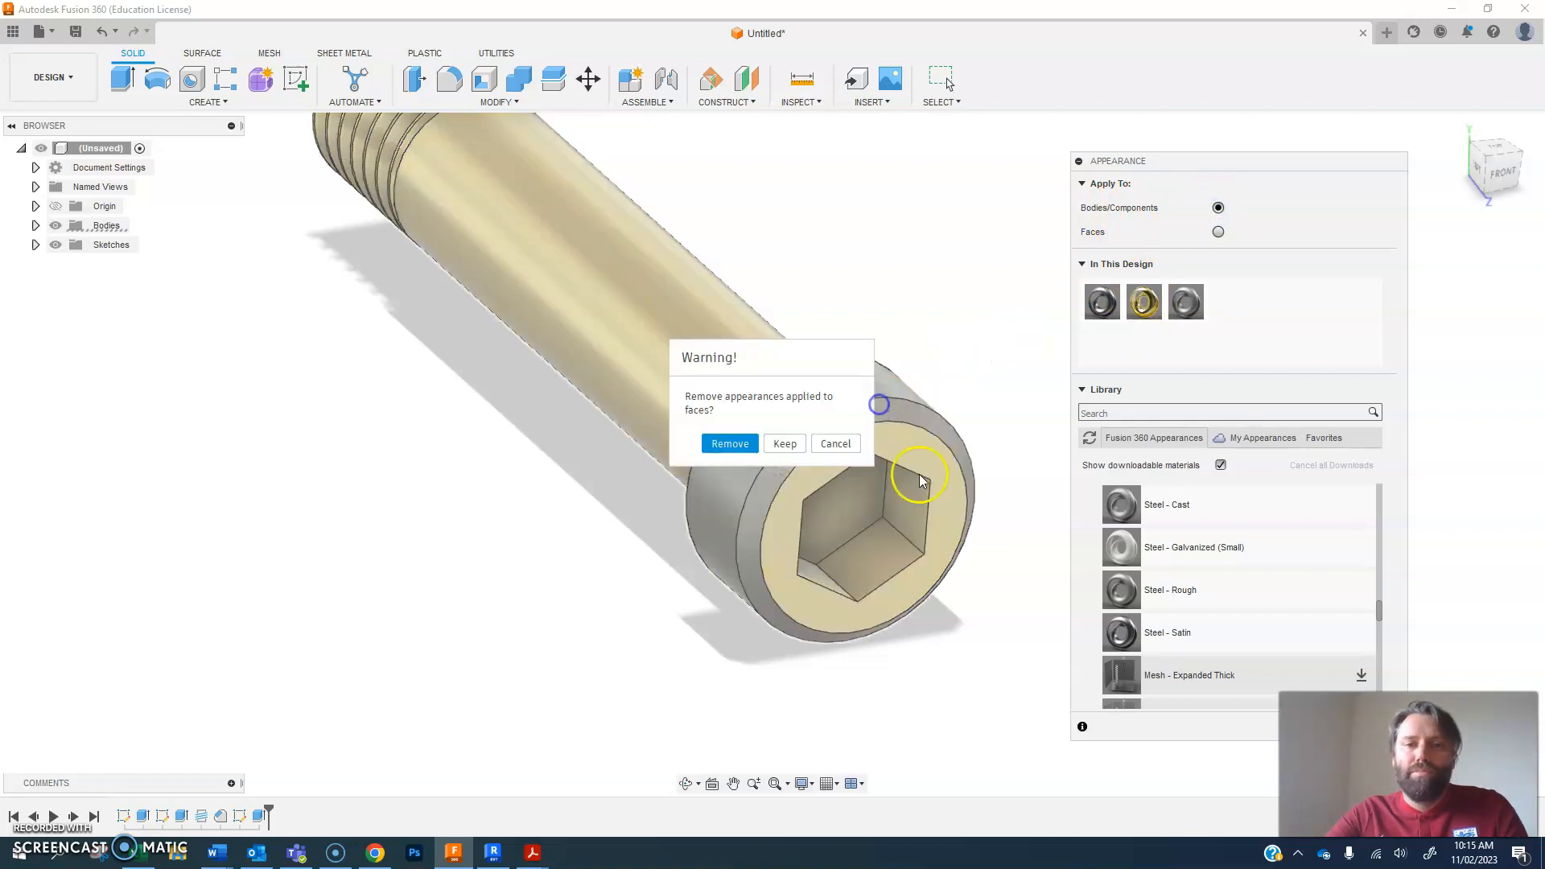
left_click(728, 444)
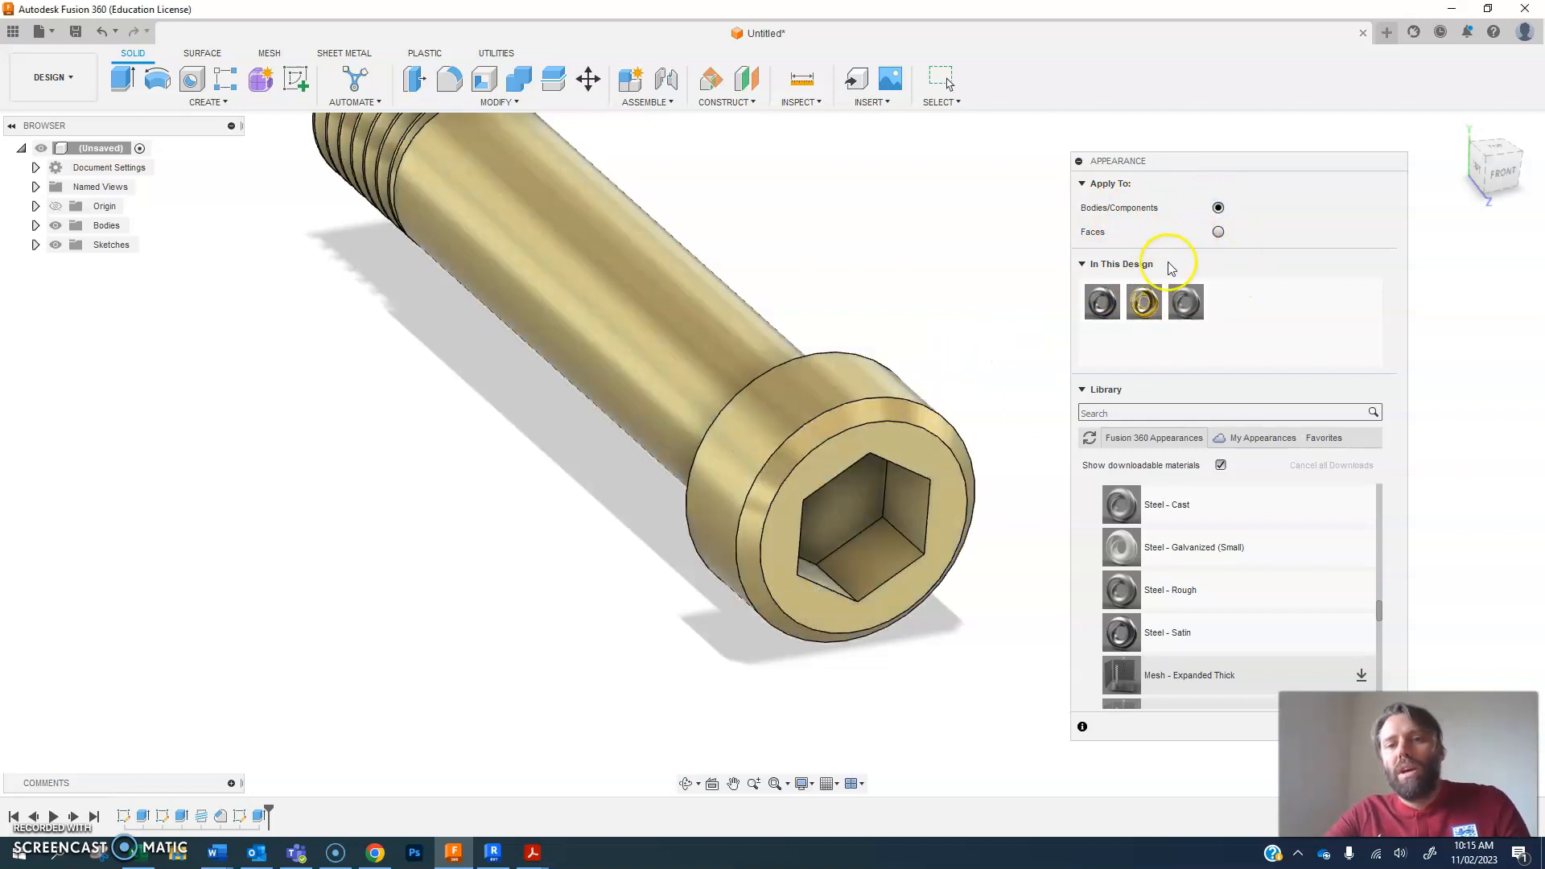
- Examine the full length of the bolt from the Left view
scroll(973, 466, "down", 3)
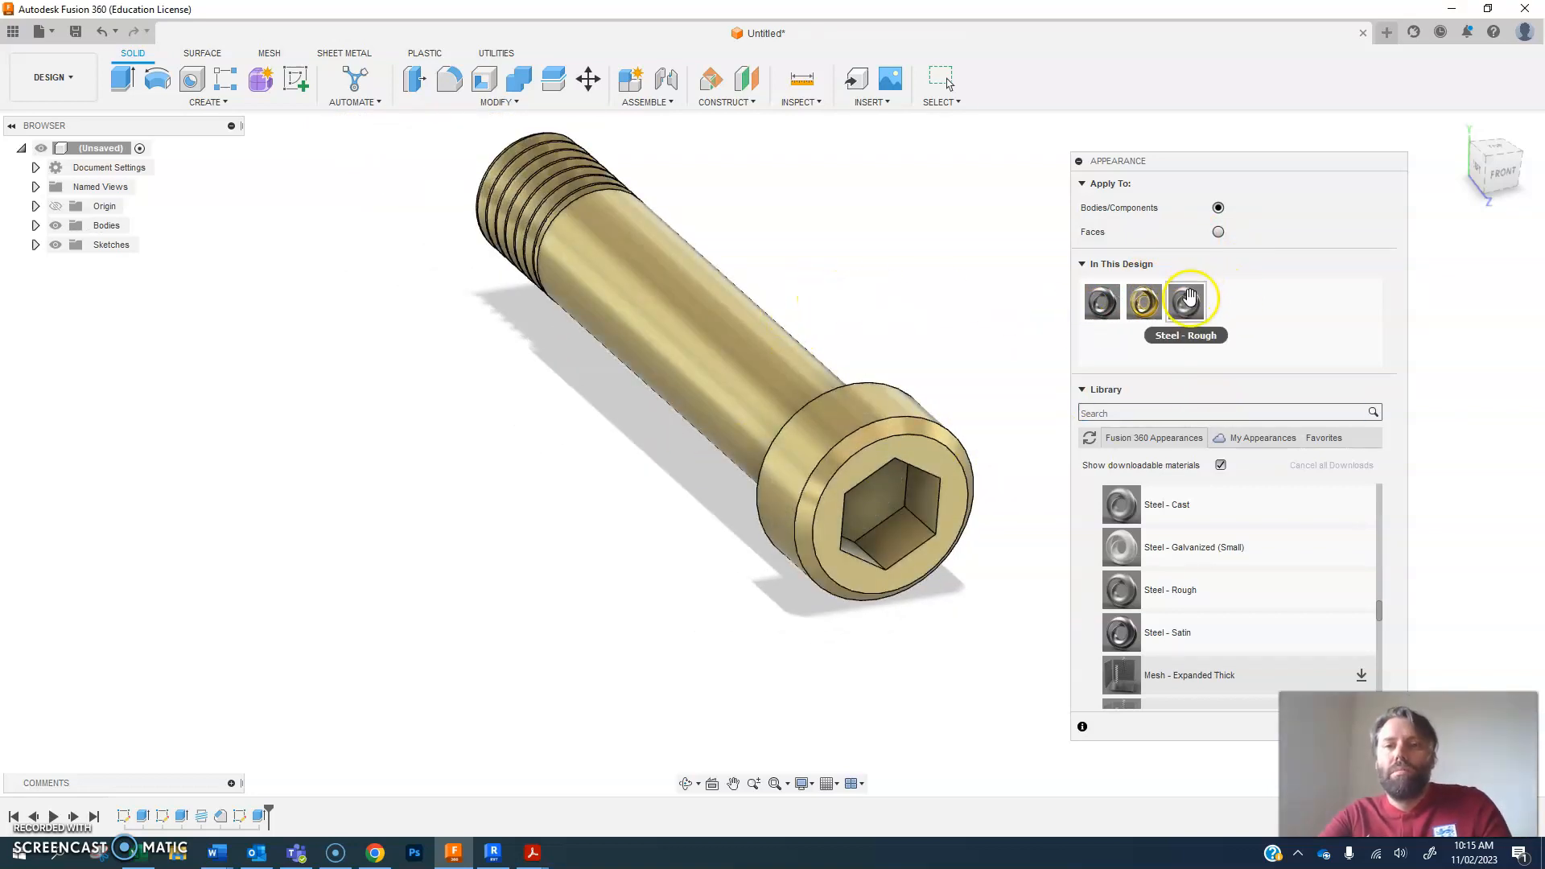
scroll(1002, 461, "down", 1)
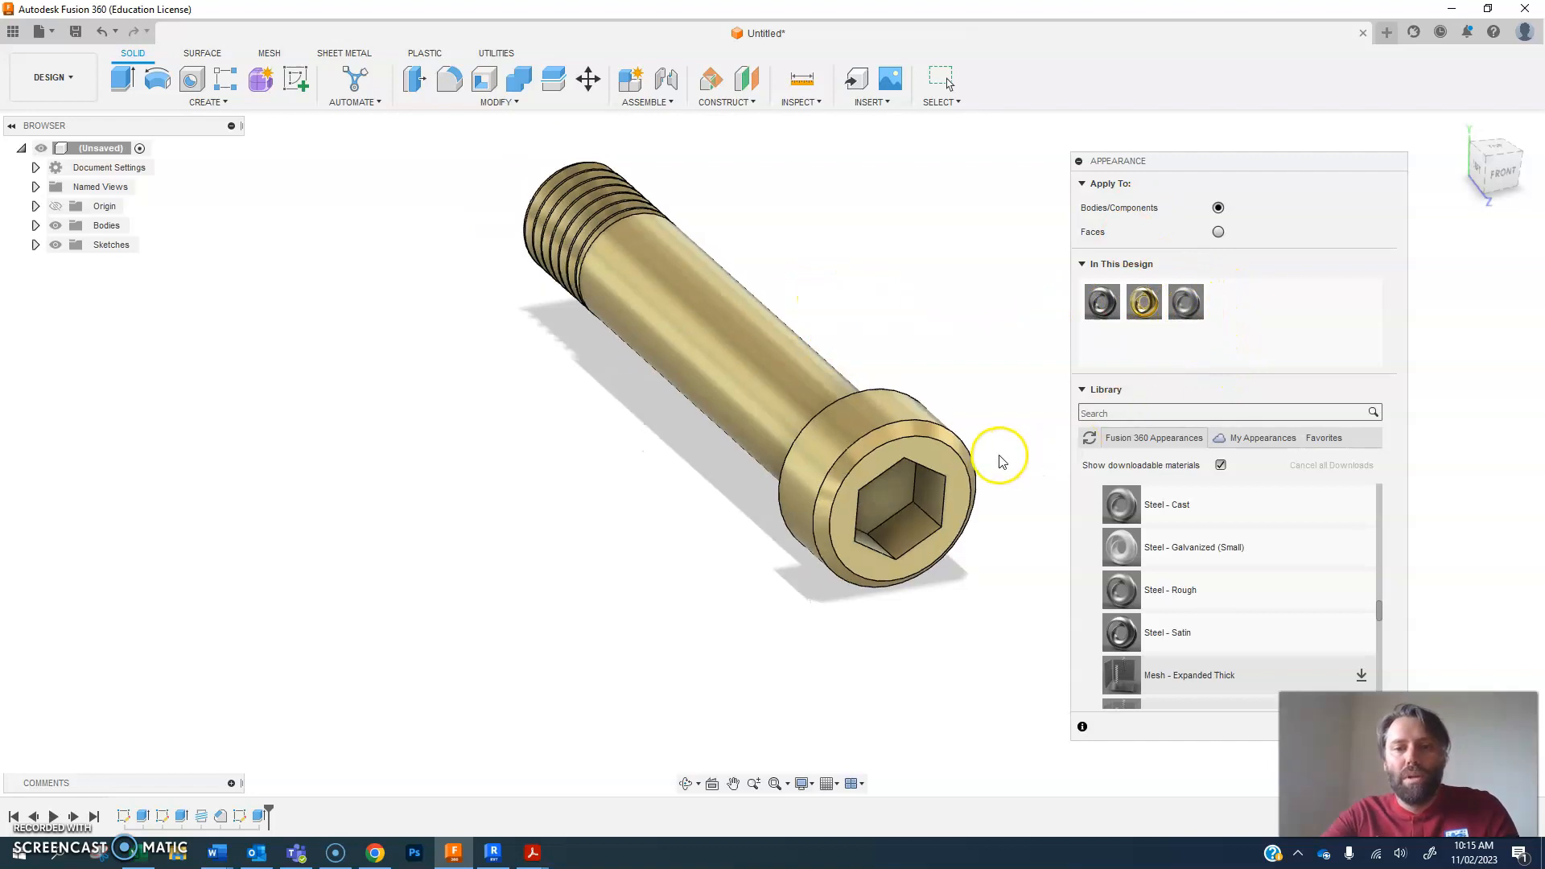
scroll(1001, 461, "down", 1)
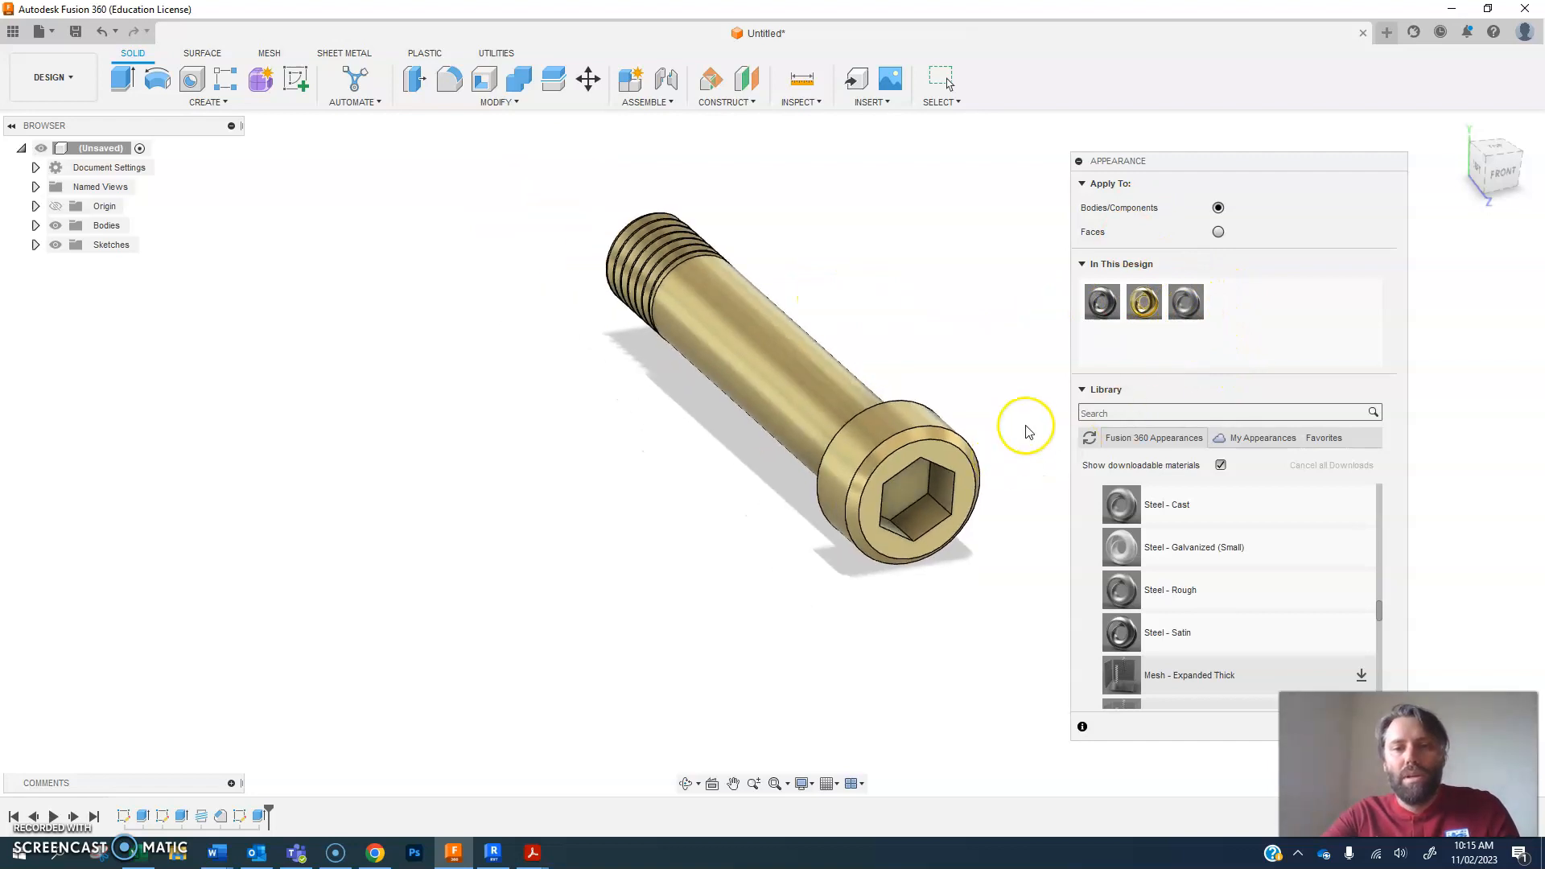
left_click(1477, 167)
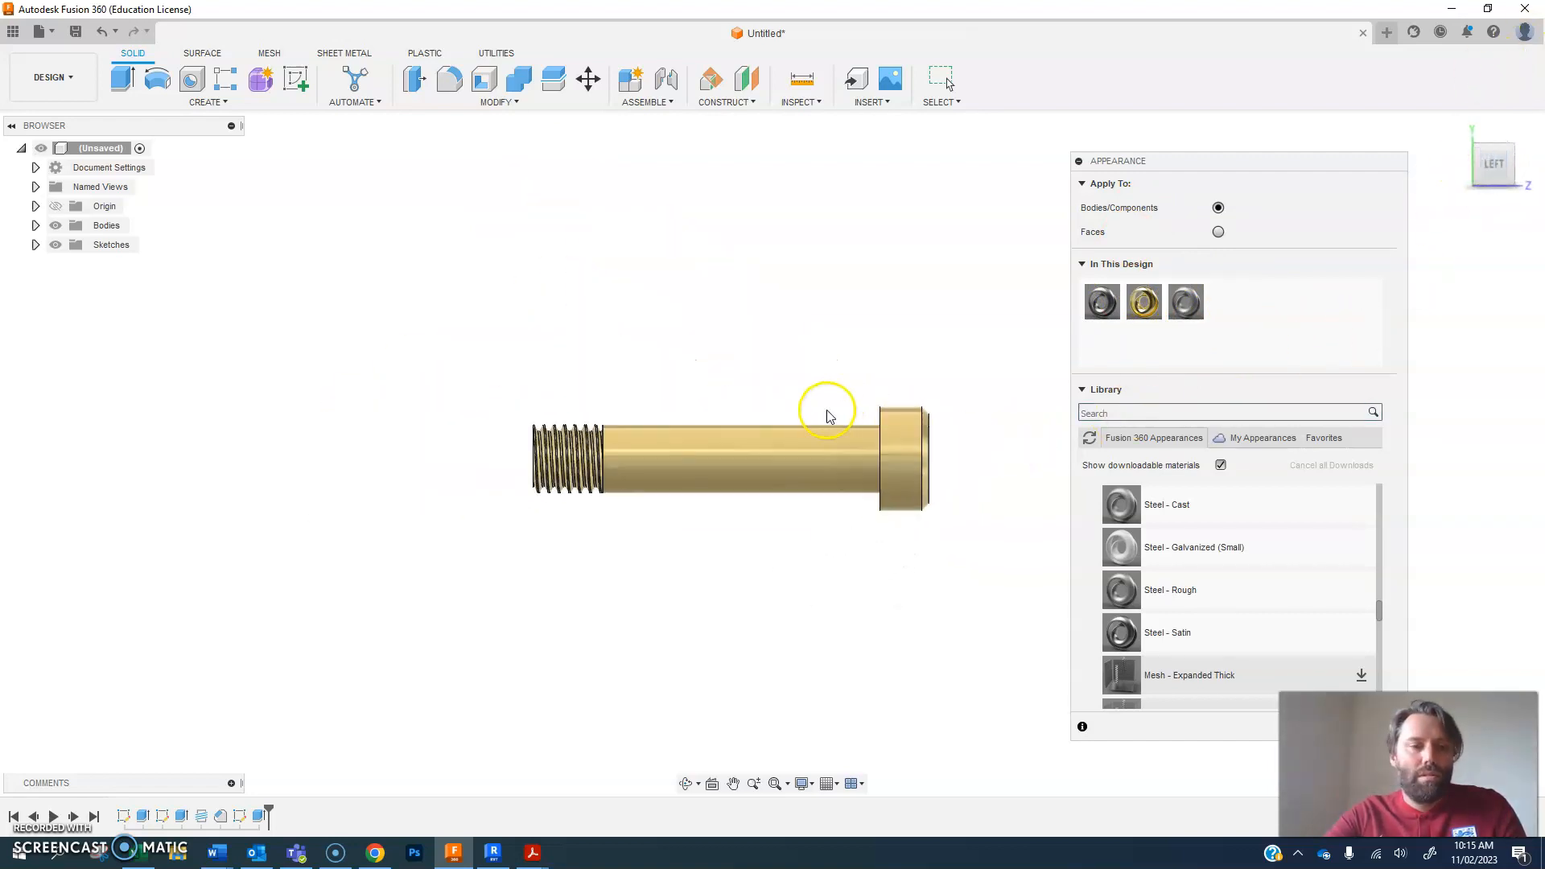